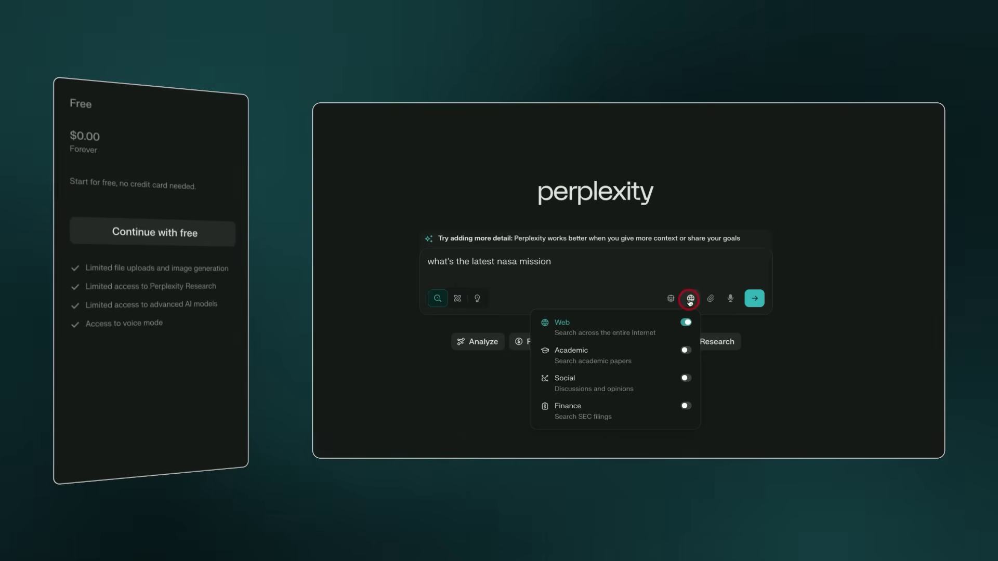
Run the trending search 'OpenAI GPT-5 launch free users' to get its answer with sources
click(572, 332)
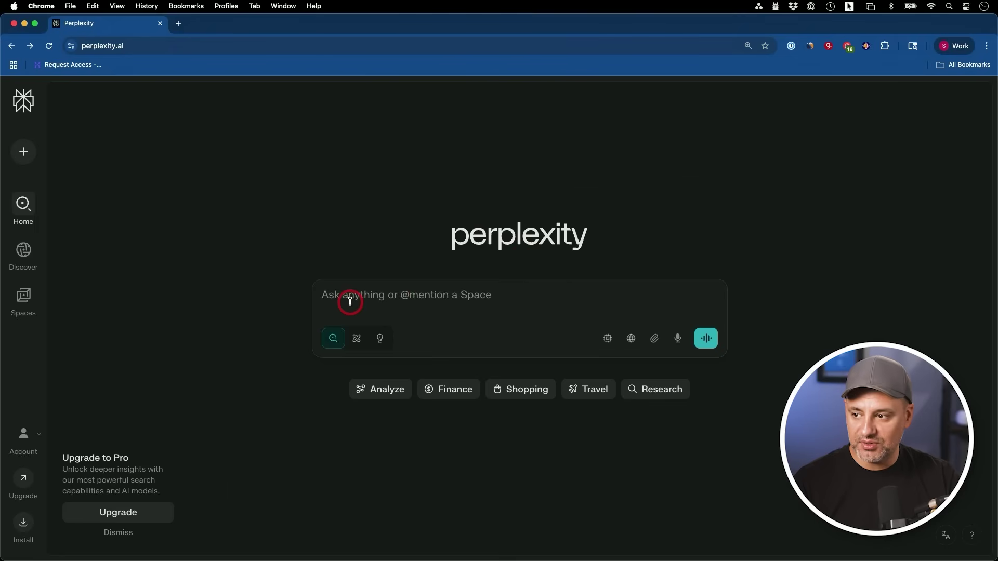
click(359, 293)
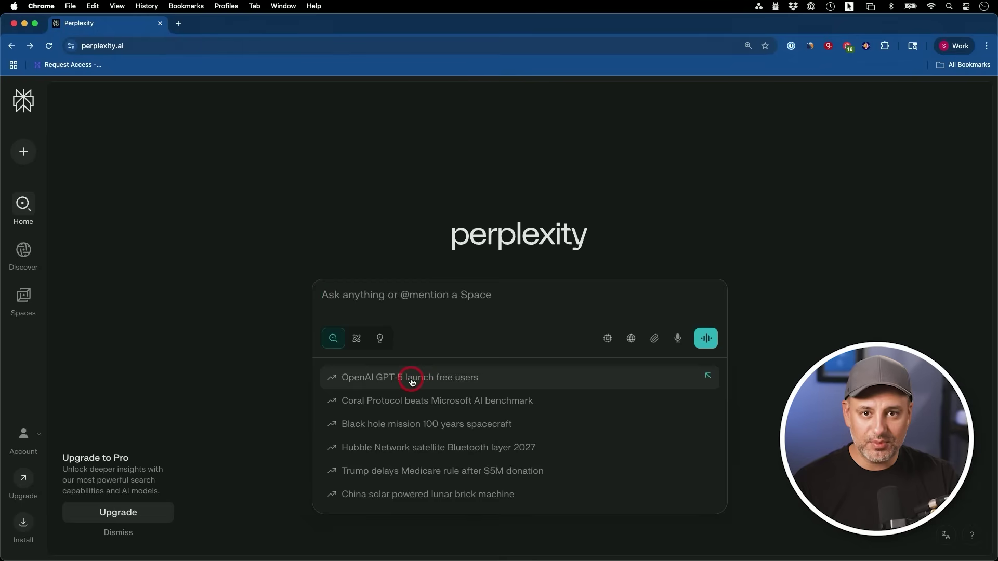
click(447, 379)
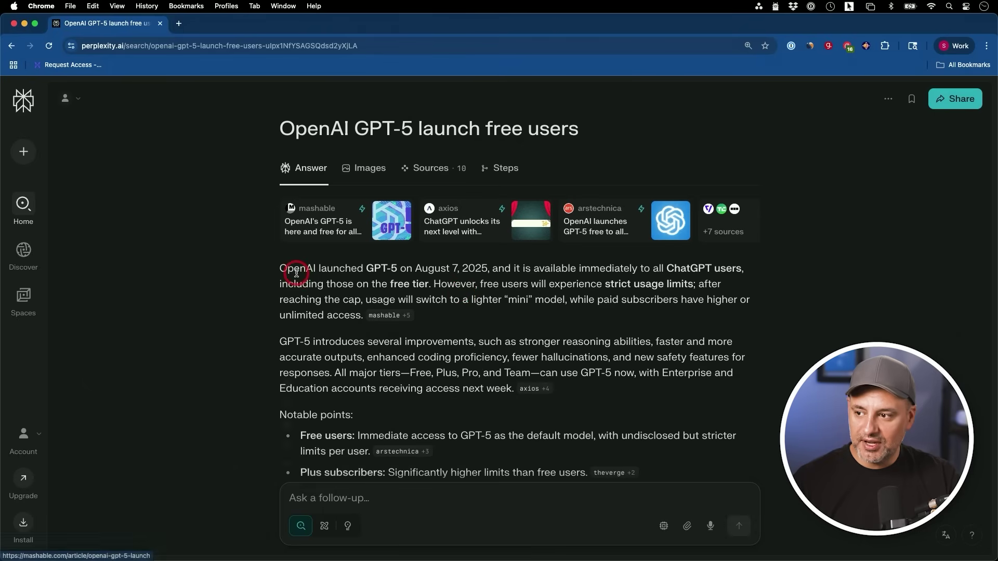
mouse_move(400, 316)
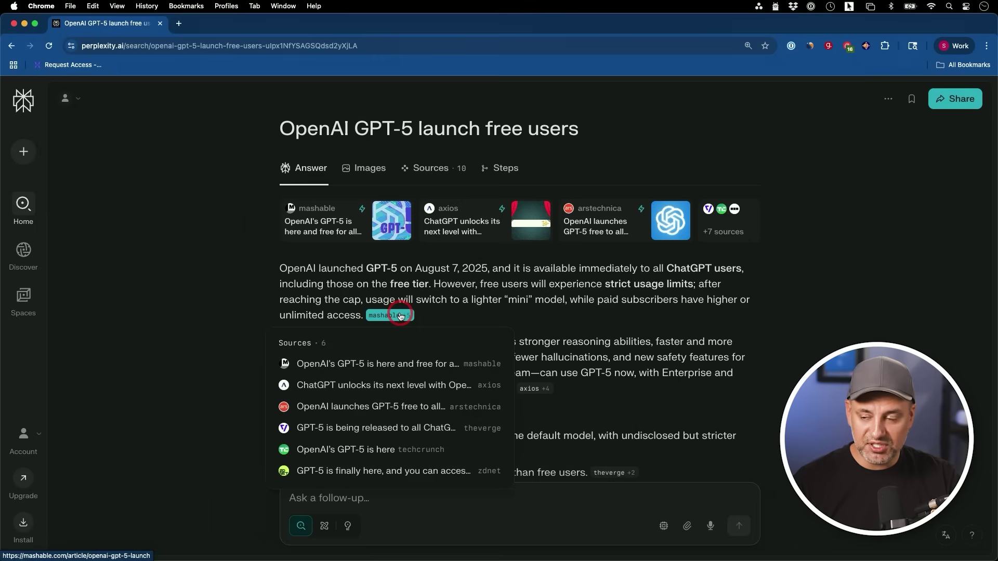
scroll(598, 310, down, 10)
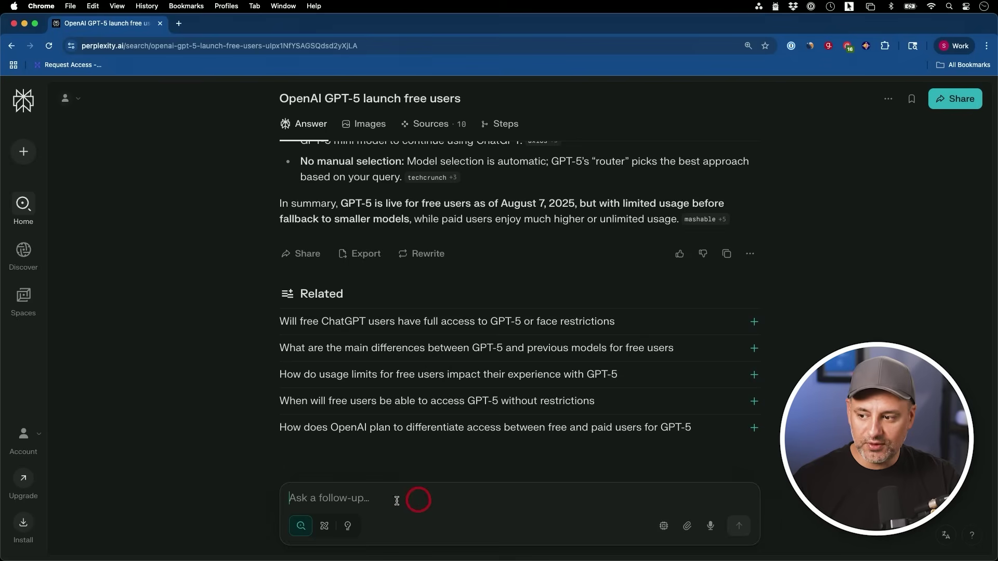
scroll(489, 475, up, 15)
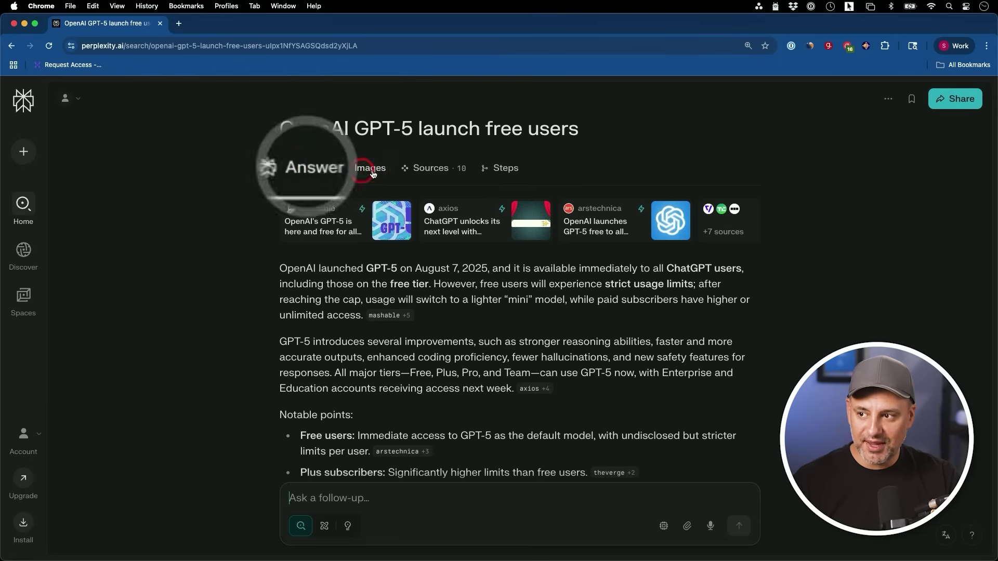
click(372, 168)
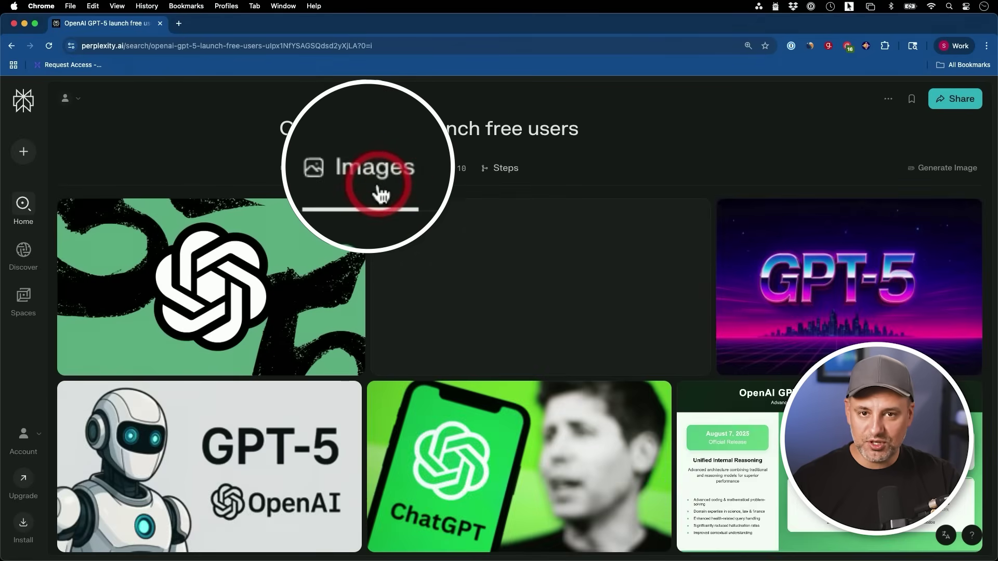
click(442, 173)
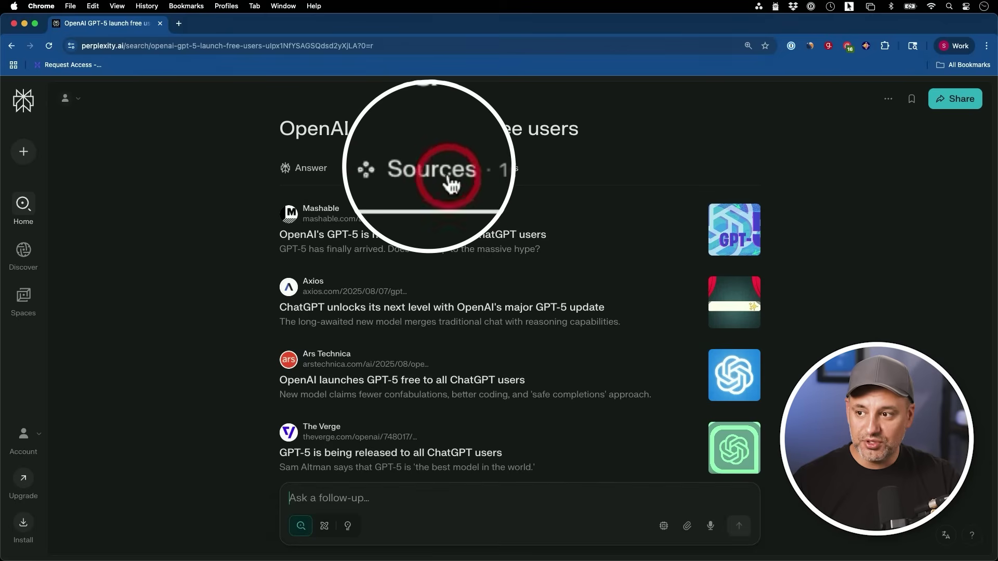
scroll(602, 235, down, 5)
scroll(606, 238, down, 5)
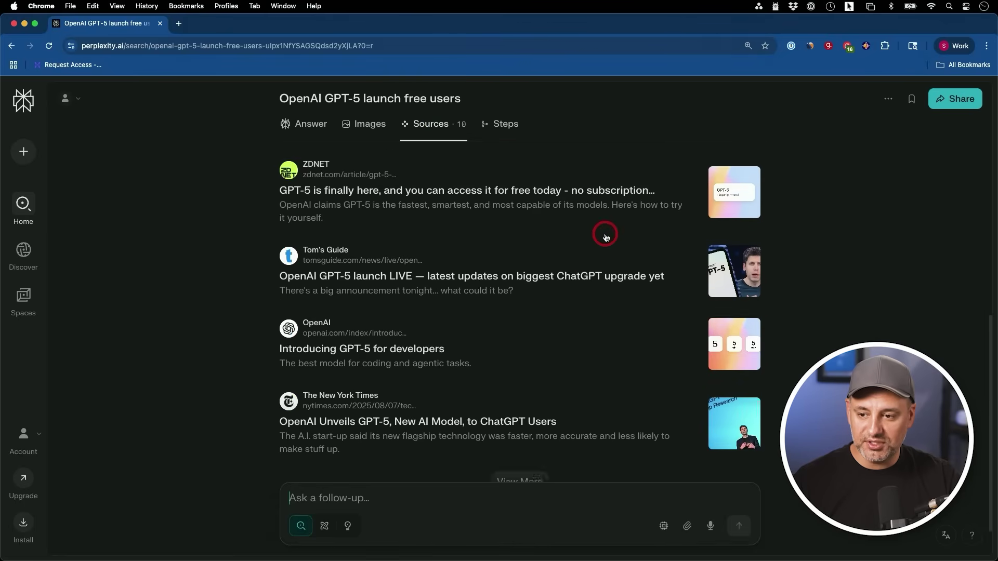
scroll(605, 237, up, 10)
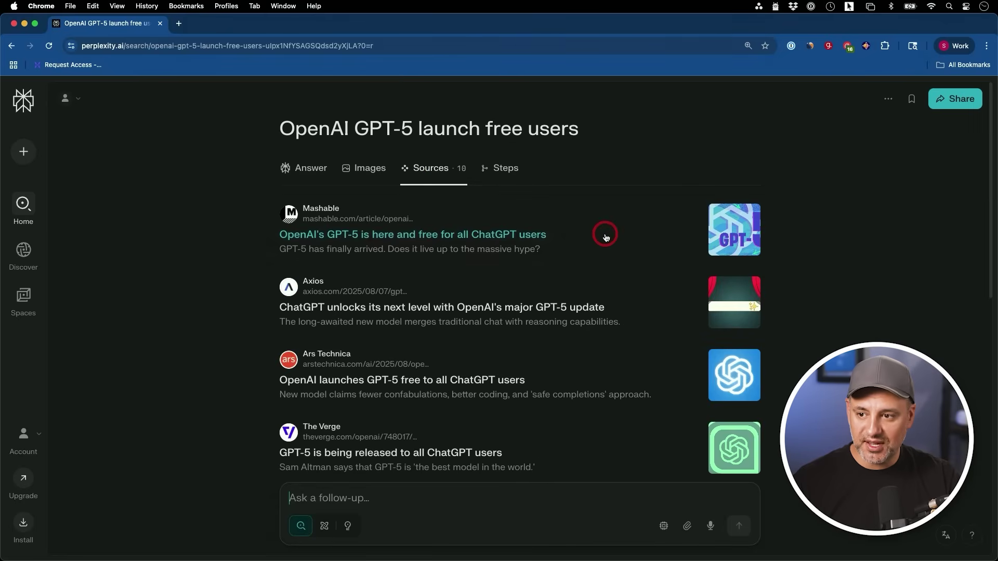
click(500, 167)
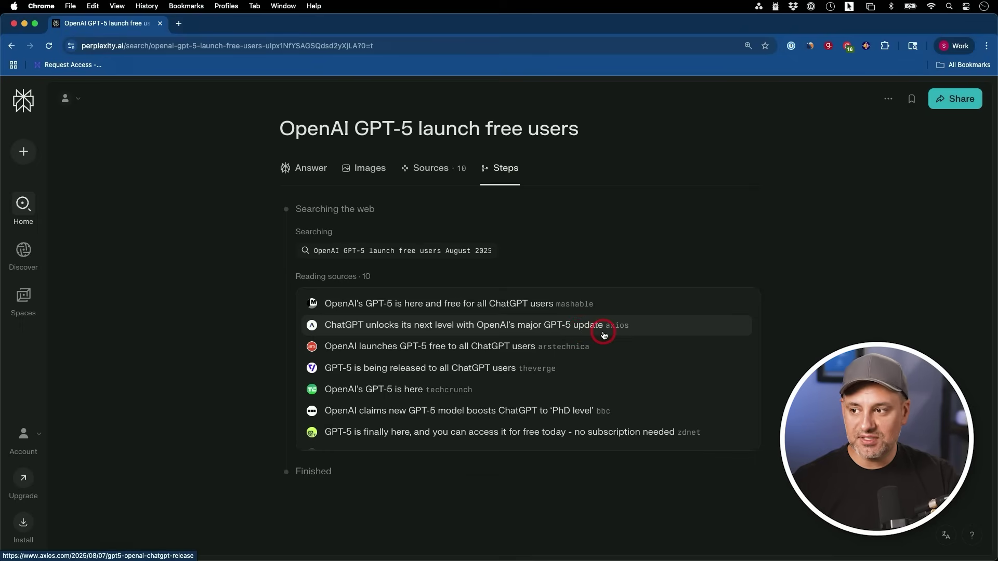
click(288, 167)
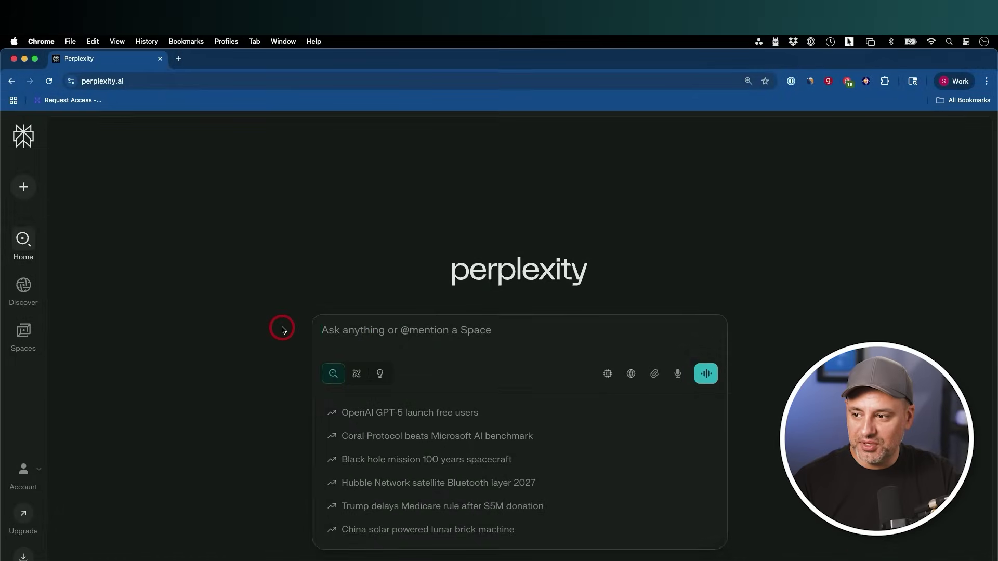
Switch on the Try Pro Search toggle in the search-mode options
click(334, 372)
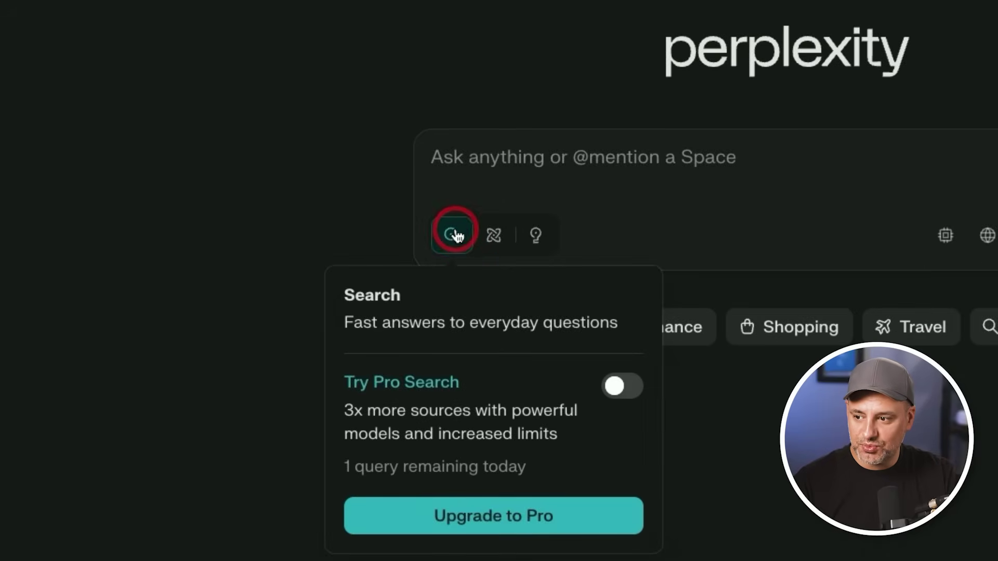
click(622, 395)
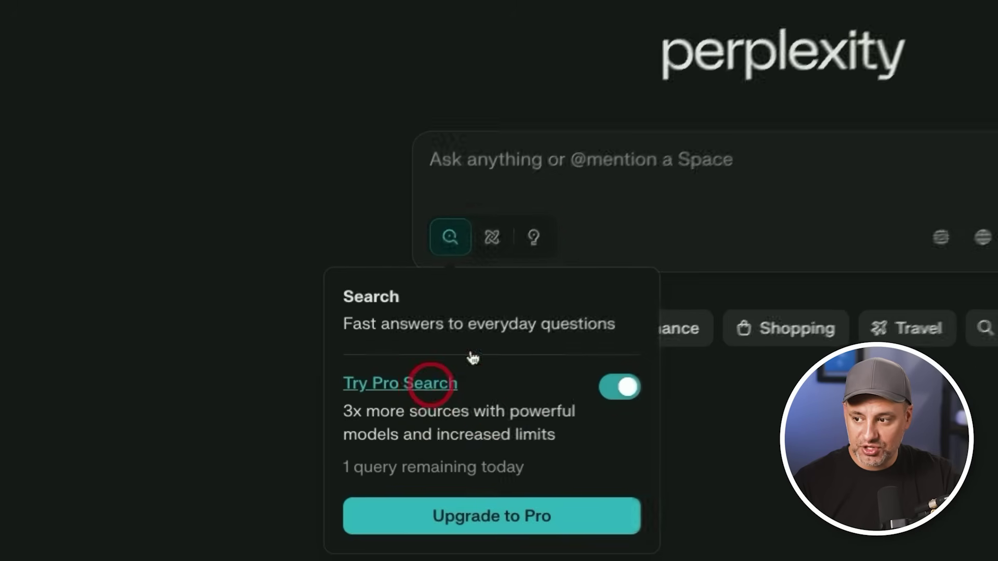
Bring up the trending searches under the question box
click(628, 163)
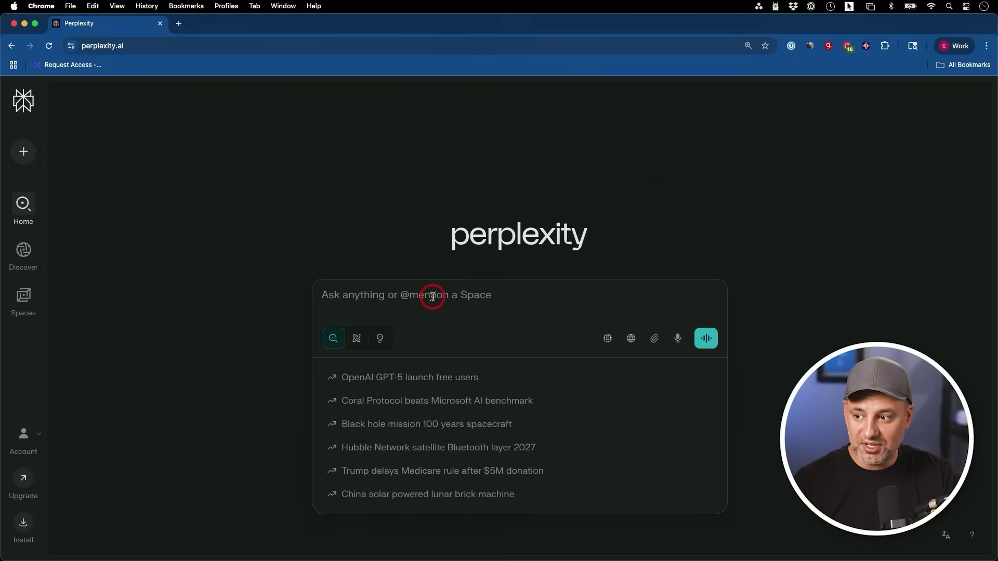
mouse_move(333, 345)
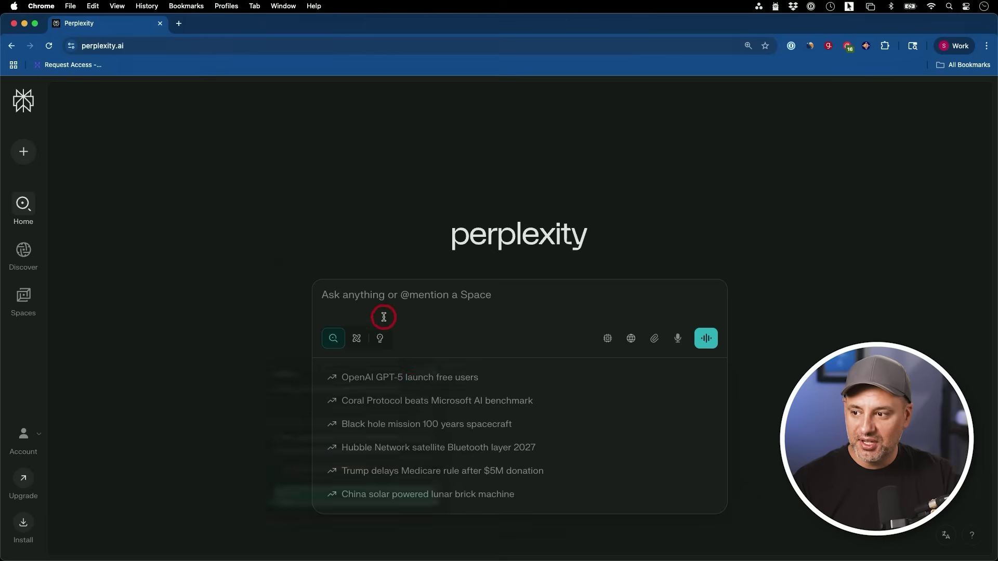
click(423, 377)
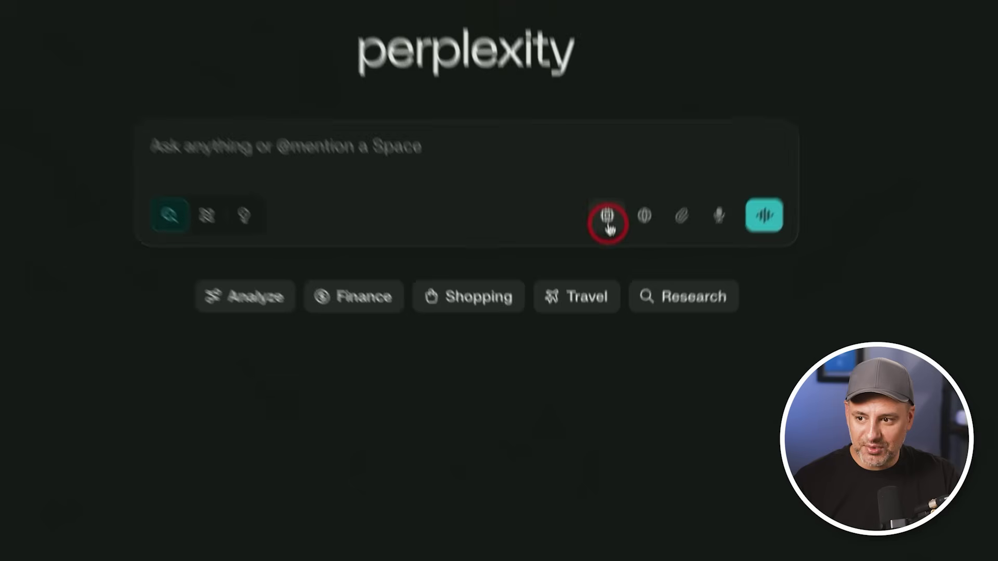
Choose GPT-5 from the model list, triggering the Pro $20 / Max $200 upgrade page
click(607, 176)
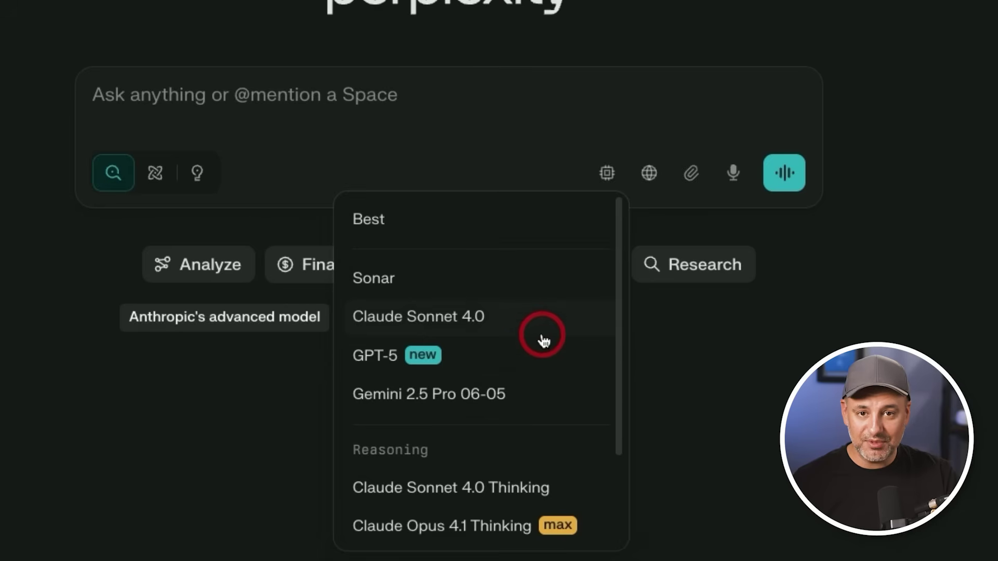
scroll(542, 339, down, 3)
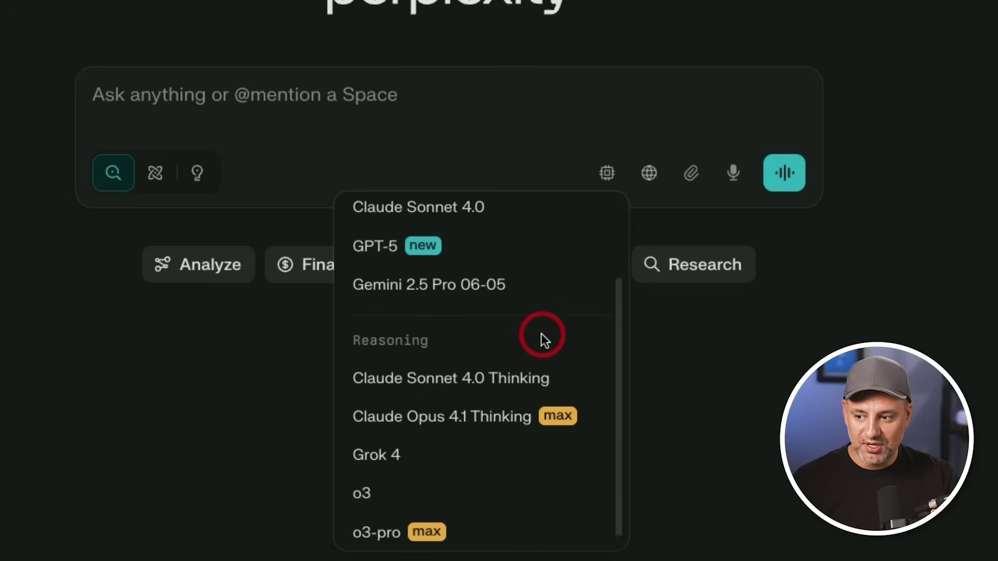
scroll(494, 273, up, 1)
scroll(494, 276, down, 1)
scroll(494, 275, up, 2)
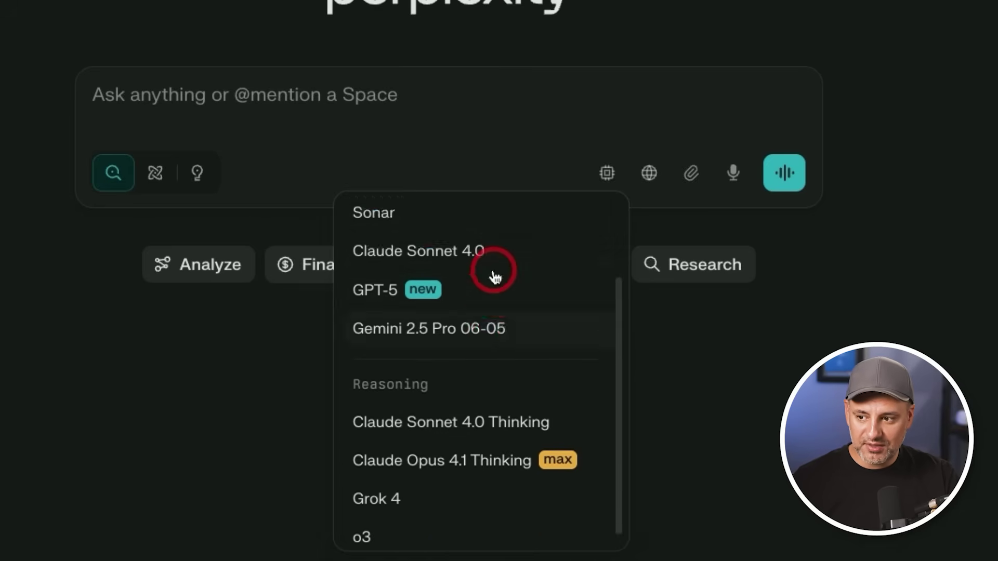
click(469, 297)
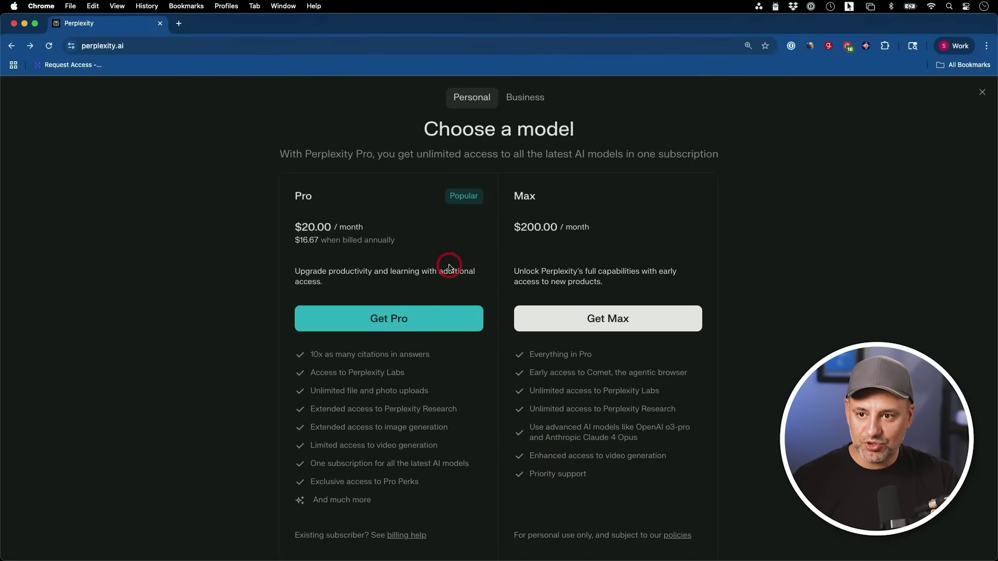
Close the subscription plans, retry the Pro Search toggle, and close the plans again
click(984, 95)
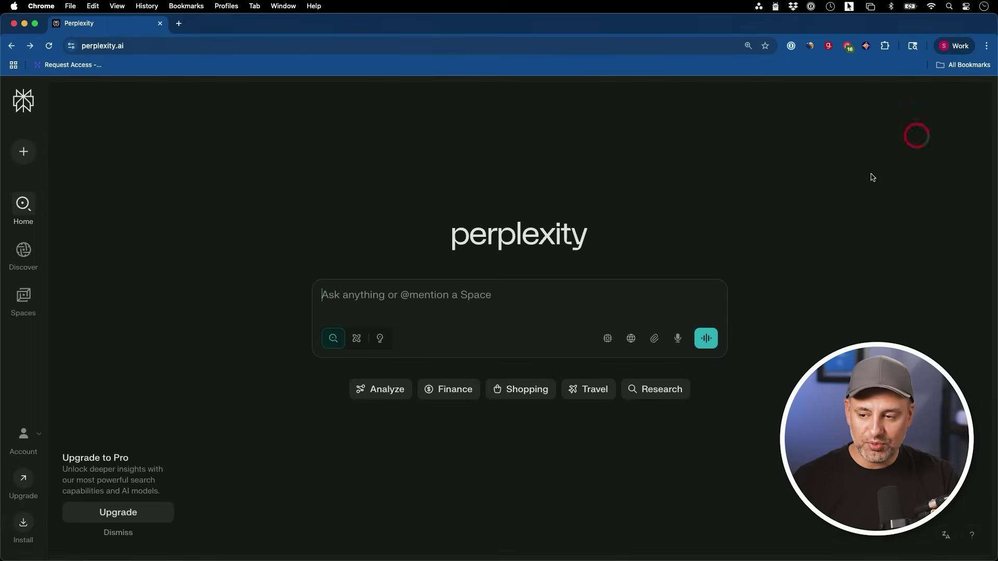
mouse_move(333, 338)
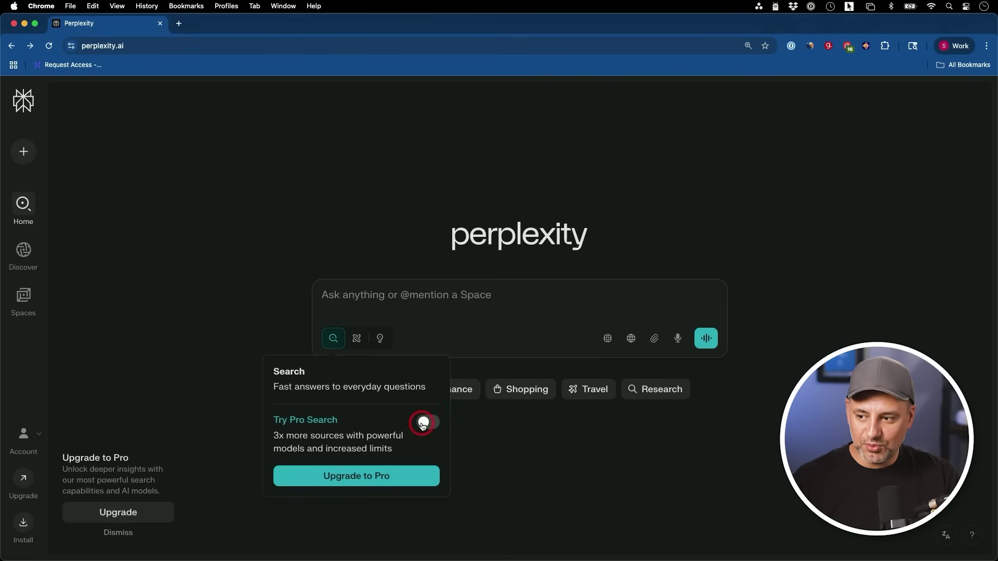
click(425, 425)
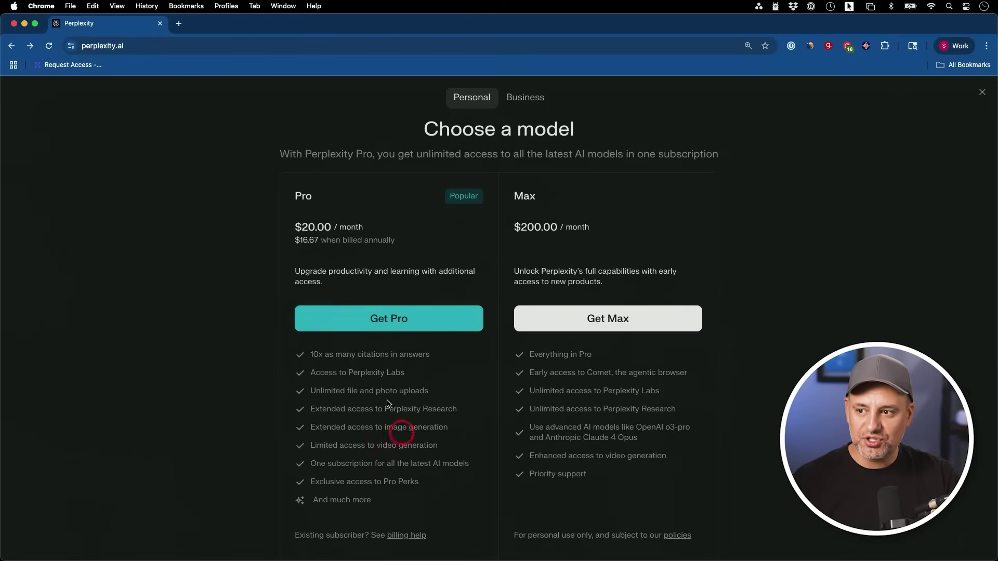
click(984, 93)
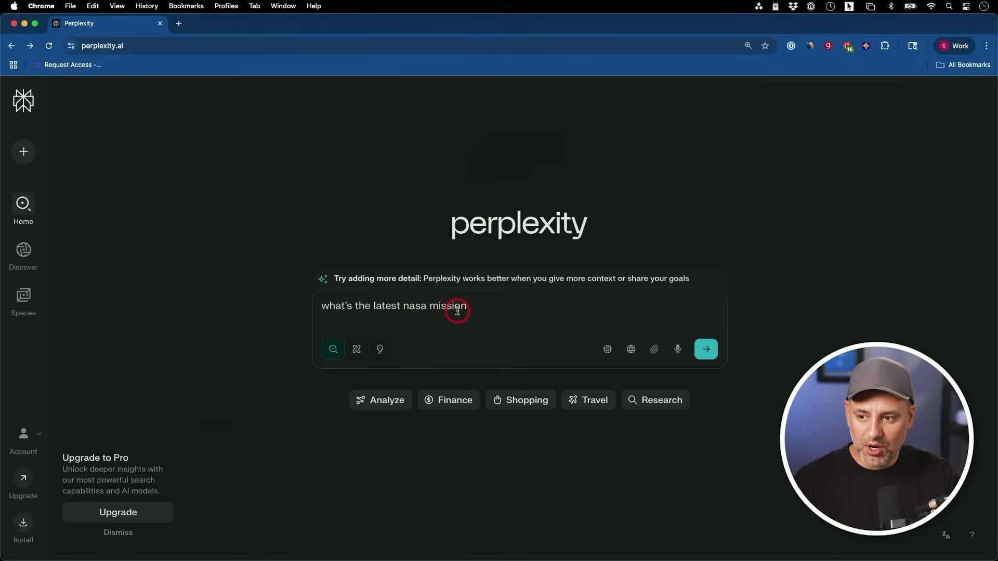
Enable Web, Academic, Social and Finance sources, then submit 'what's the latest nasa mission'
click(631, 351)
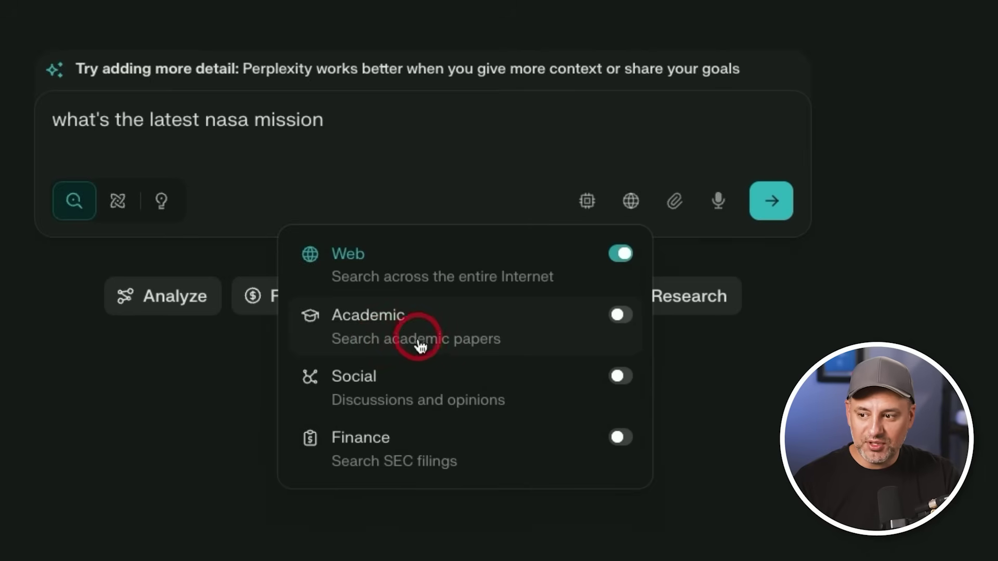
click(620, 316)
click(619, 255)
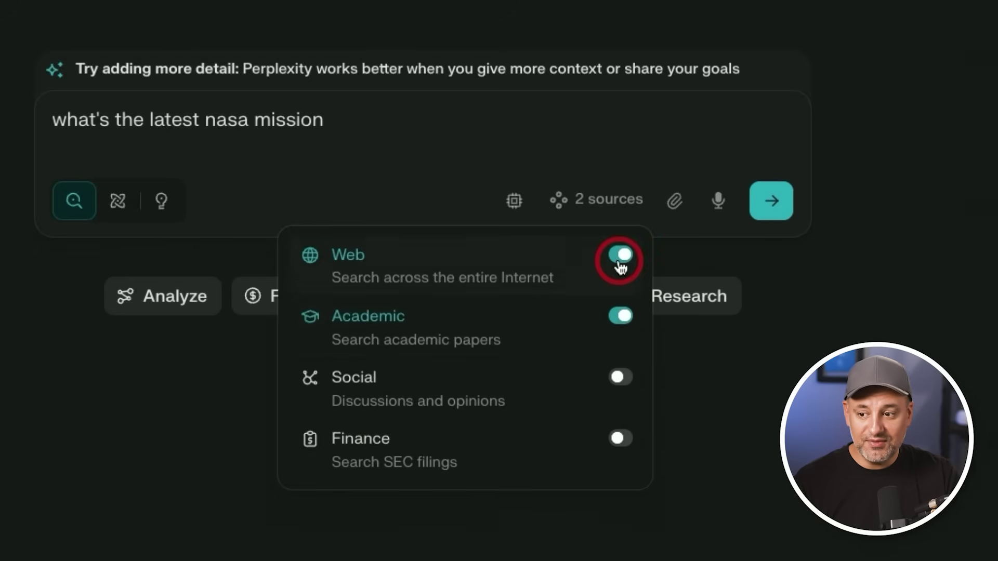
click(619, 255)
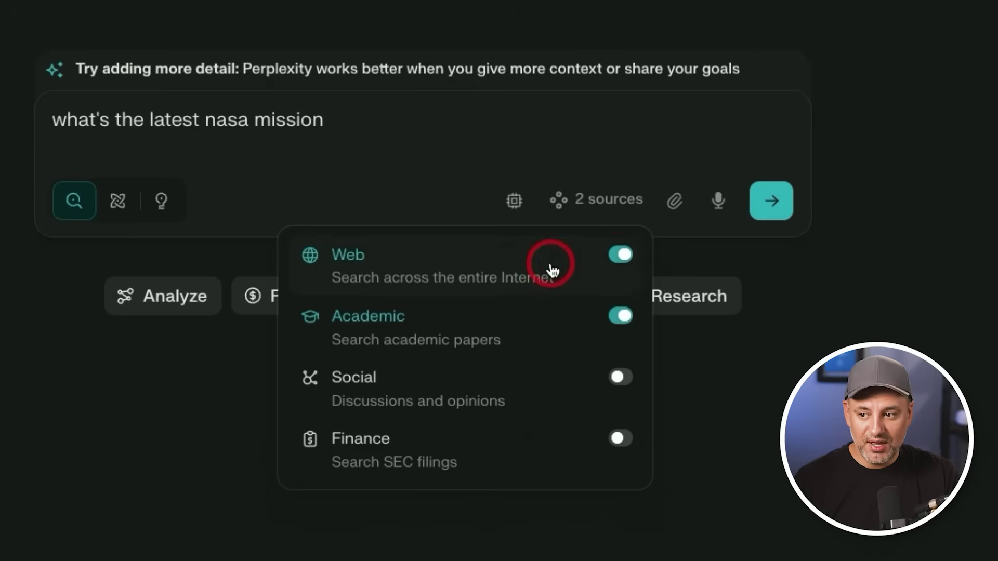
click(621, 377)
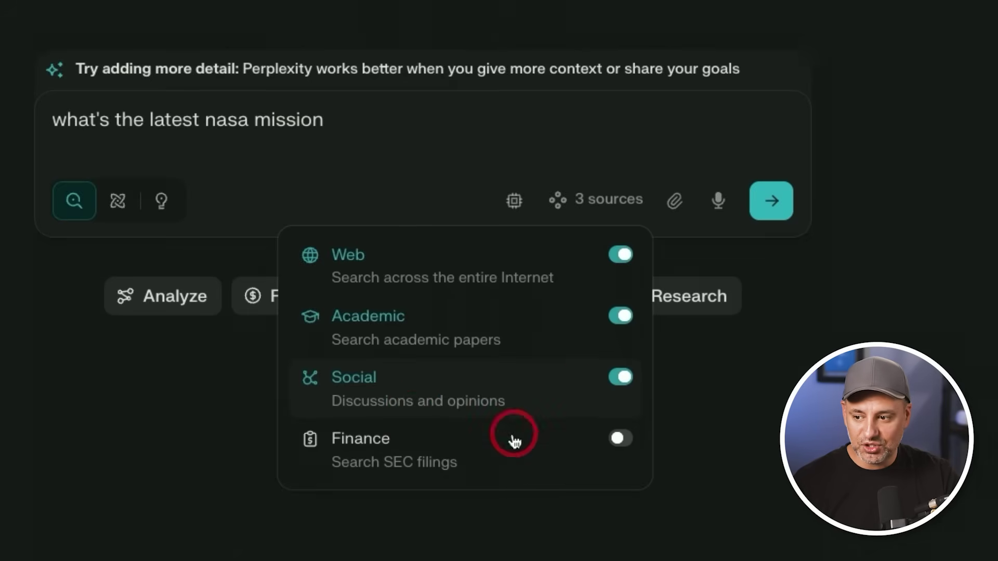
click(615, 446)
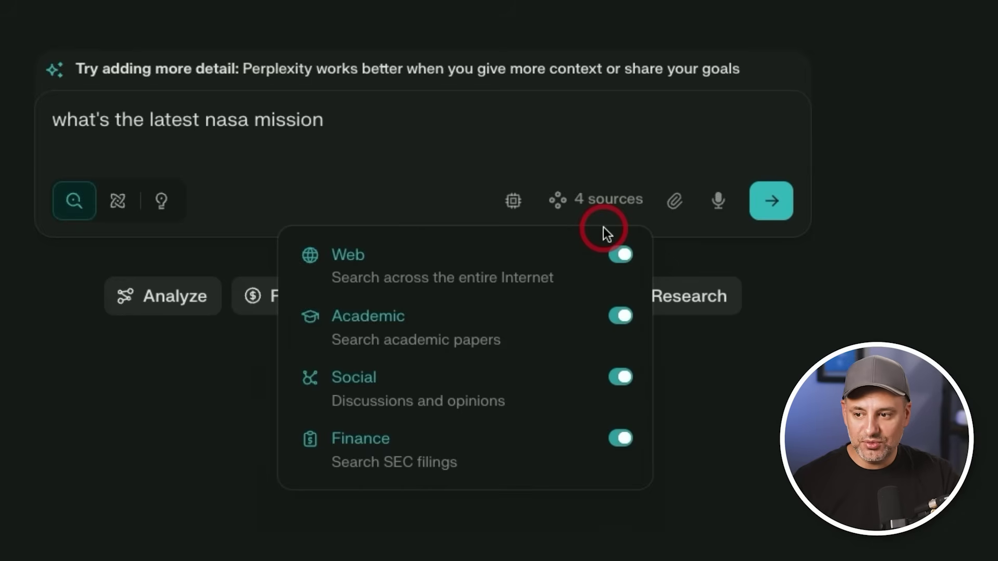
click(769, 207)
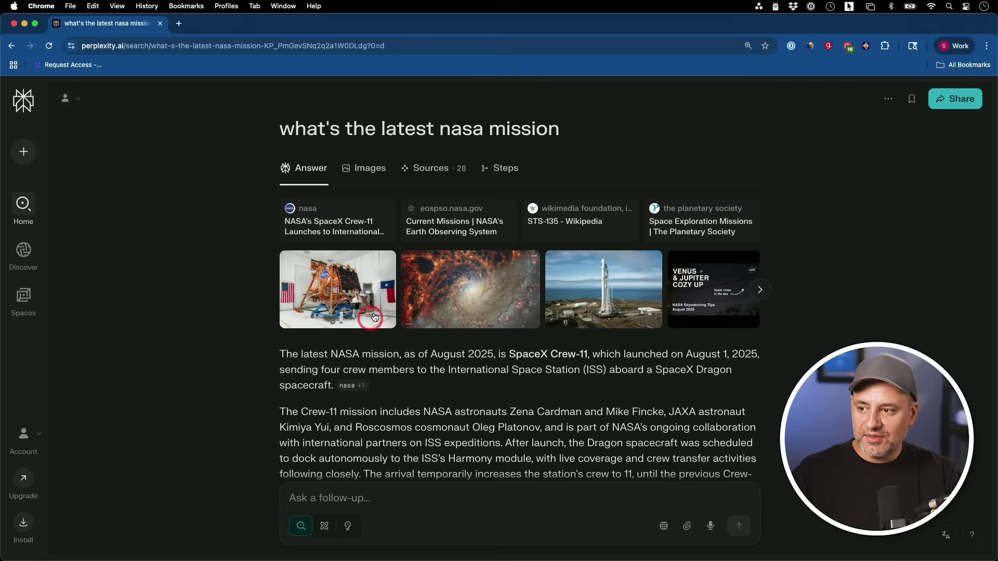
Scroll through the NASA answer's Sources list and load more with View More
click(428, 169)
scroll(486, 354, down, 10)
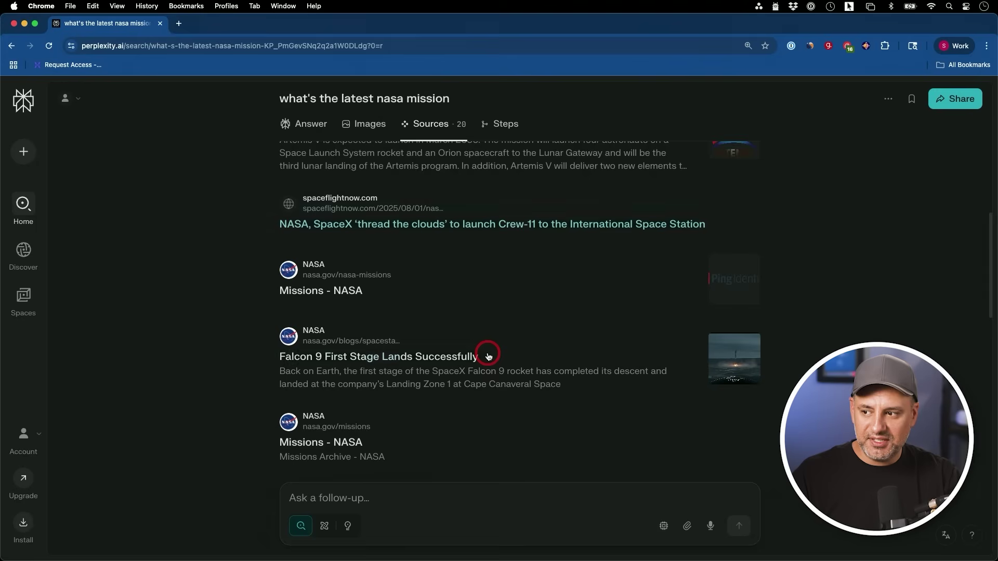
scroll(487, 356, down, 3)
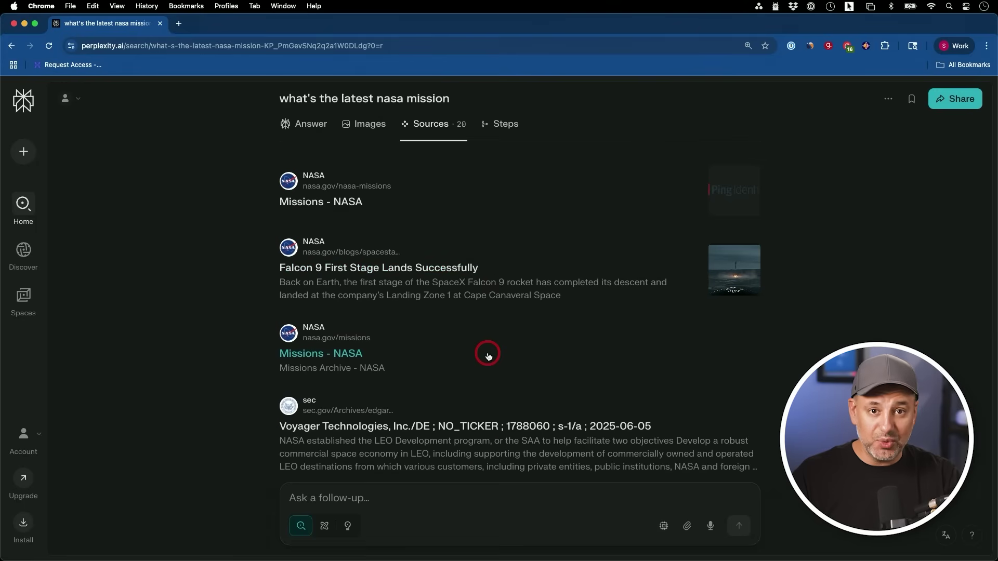
scroll(489, 356, down, 3)
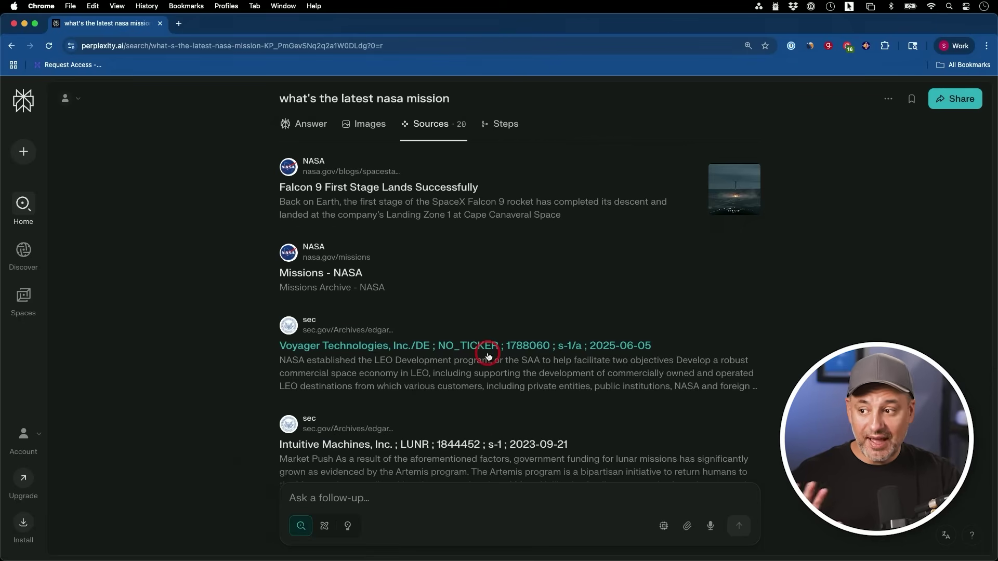
scroll(488, 354, down, 15)
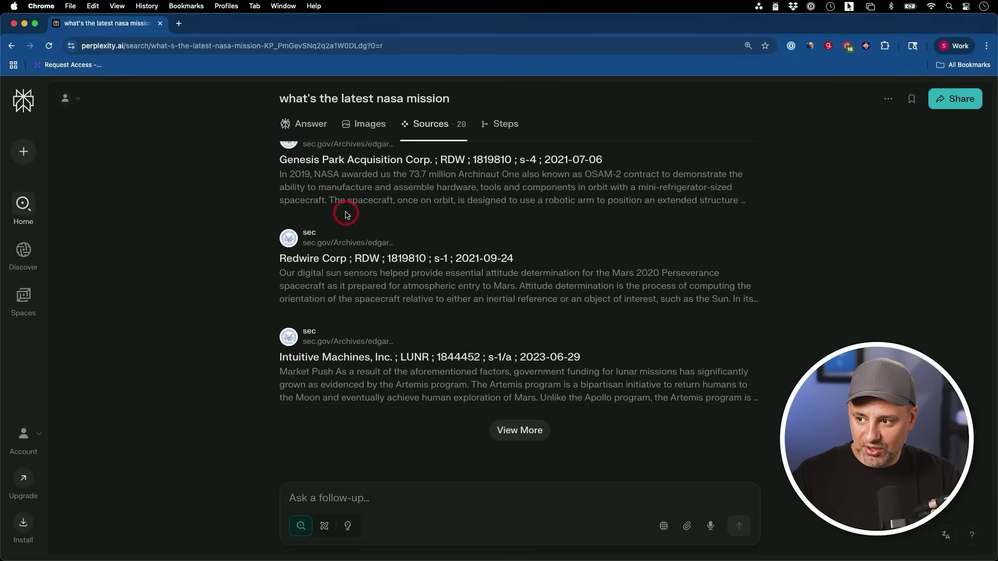
click(525, 437)
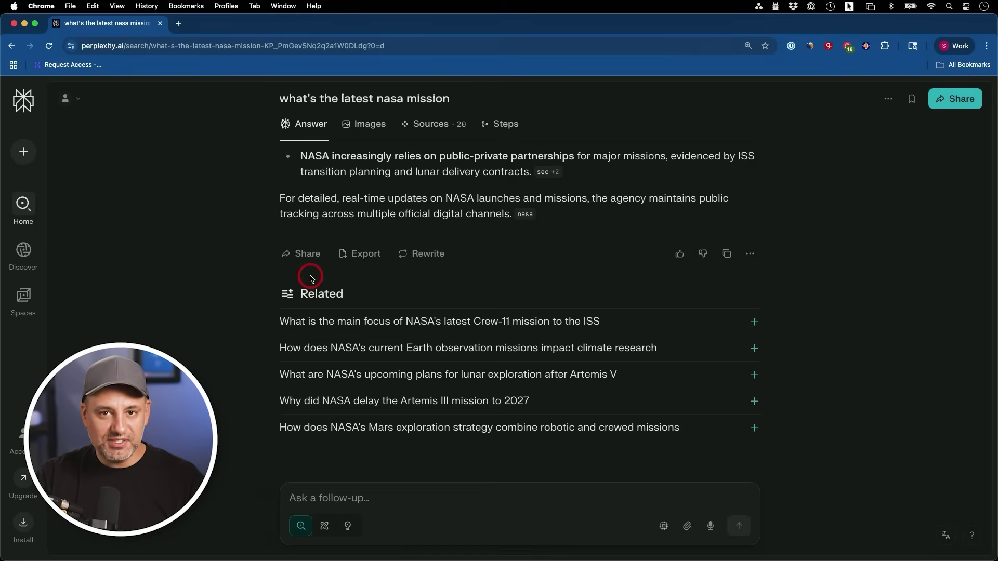
Copy the NASA answer's share link and show the PDF/Markdown/DOCX export choices
click(300, 259)
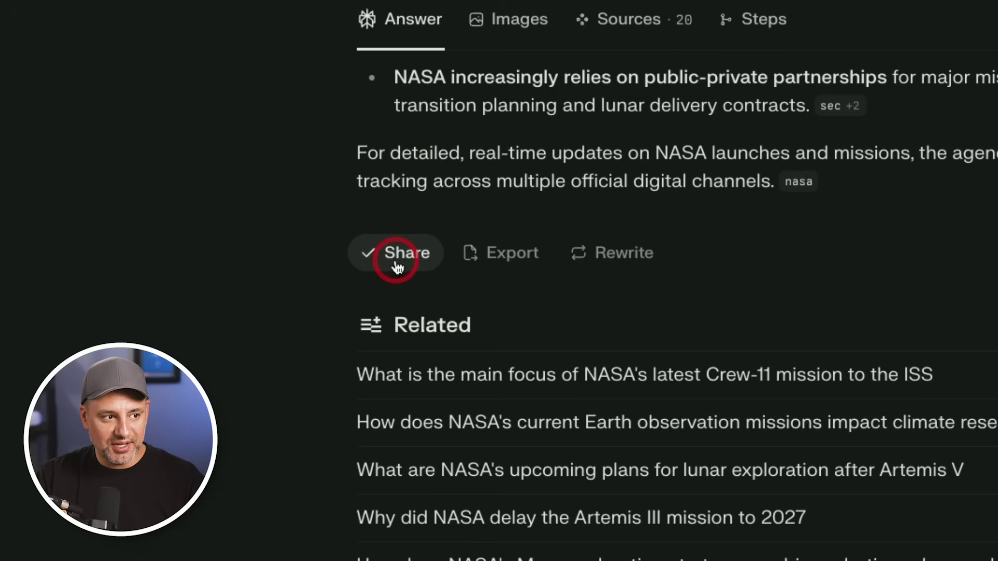
click(504, 262)
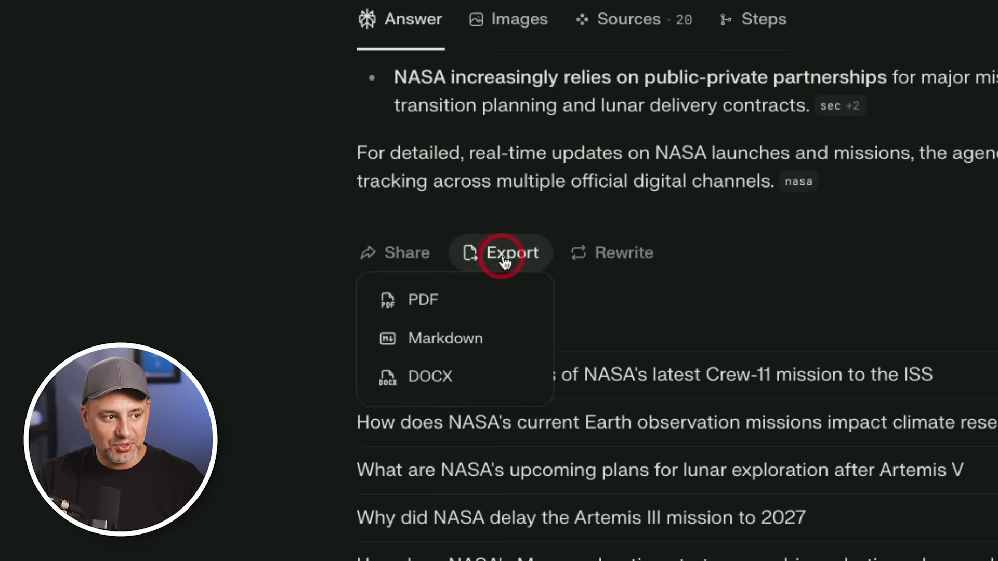
Export the NASA answer as PDF and scroll through it to the source links and back
click(505, 306)
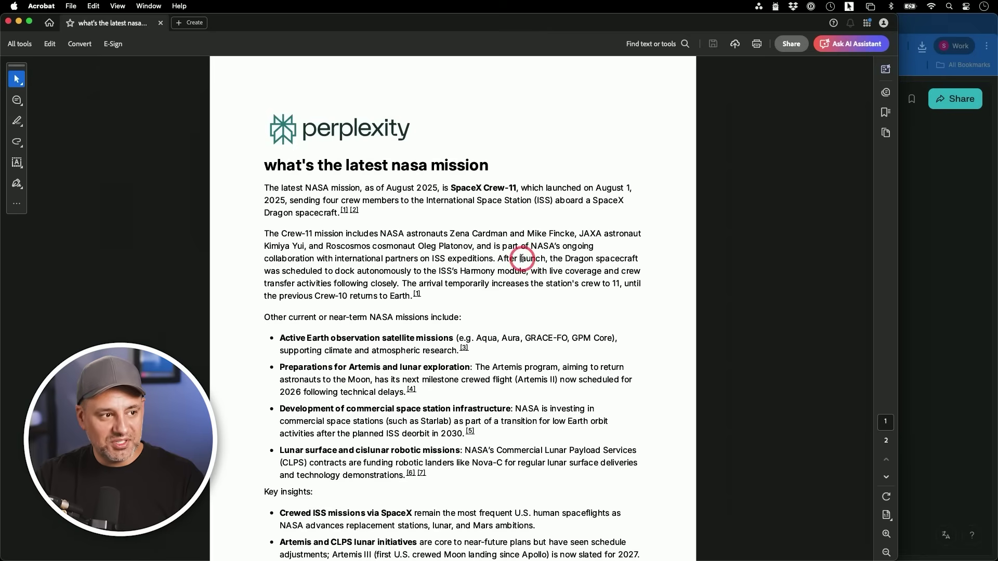
scroll(522, 257, down, 10)
scroll(522, 259, down, 6)
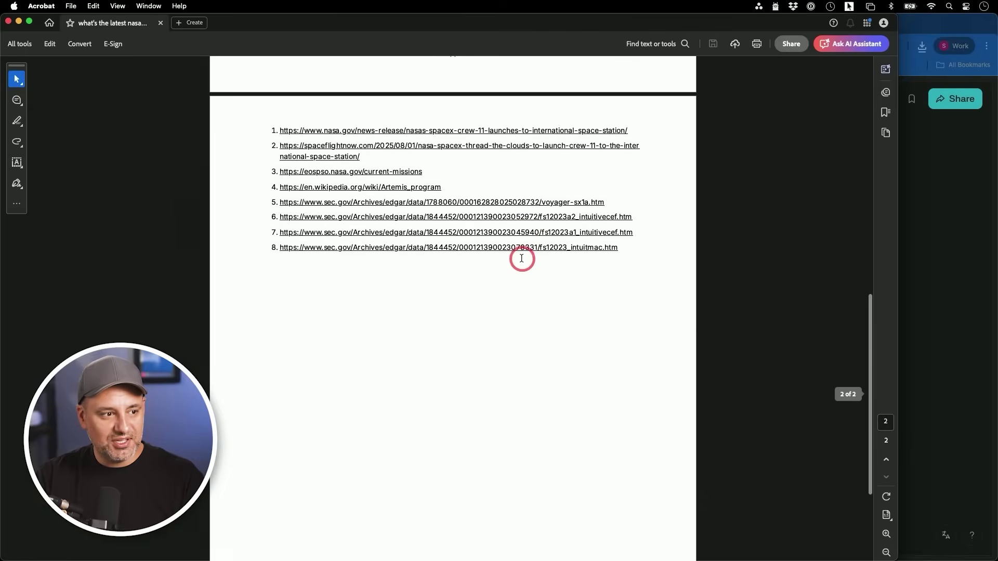
scroll(512, 257, up, 2)
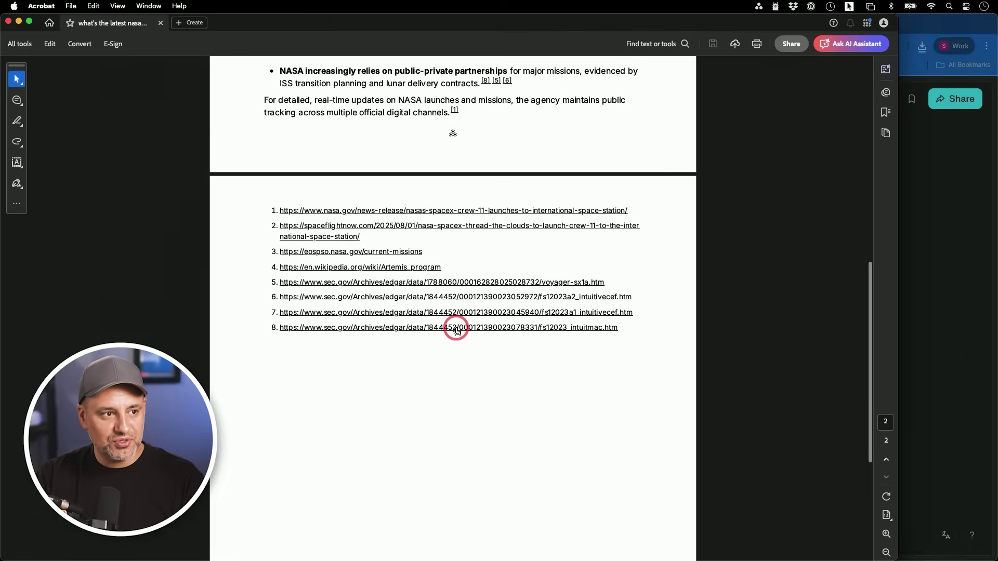
scroll(456, 329, up, 15)
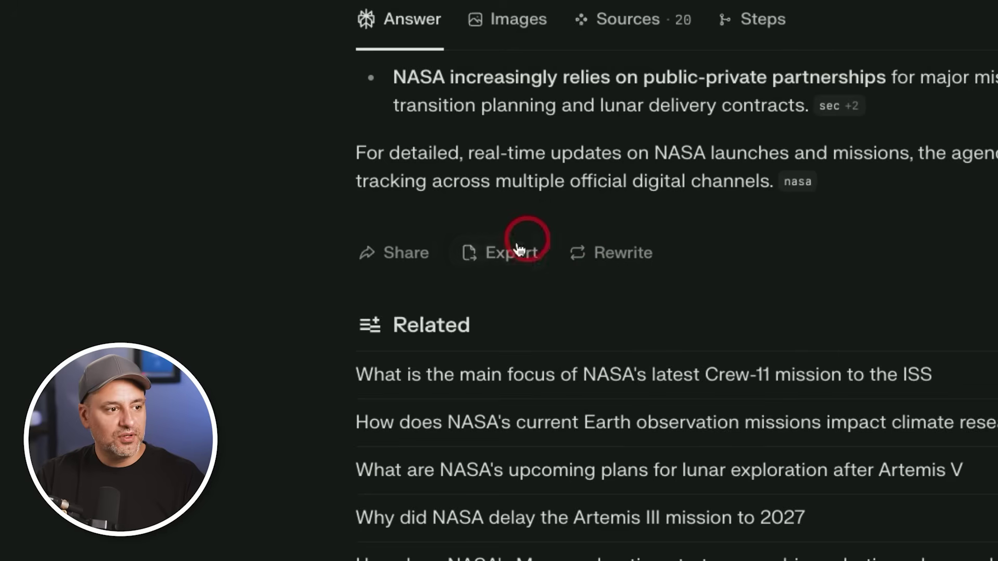
Export the NASA answer as a DOCX file and open it in Word
click(508, 251)
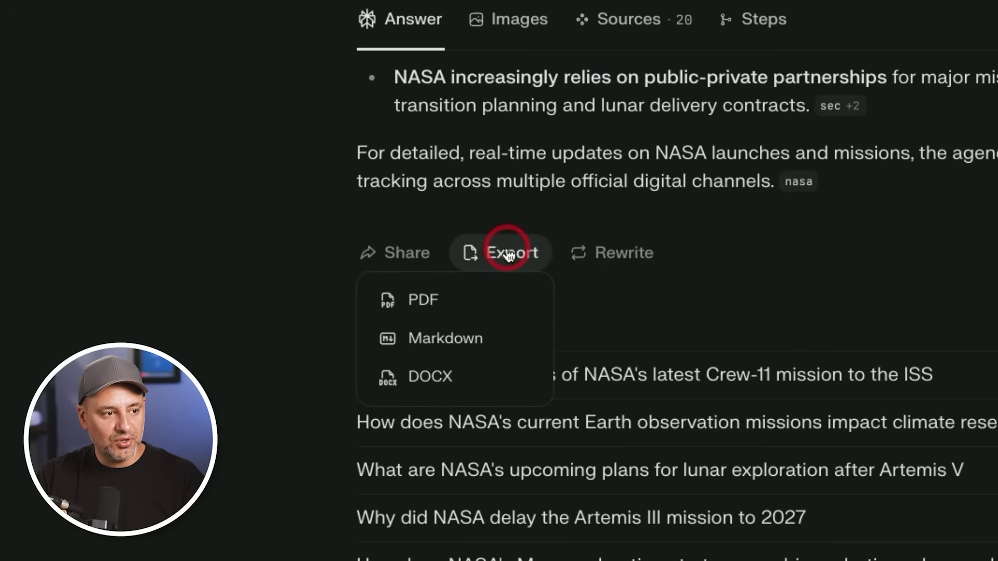
click(444, 379)
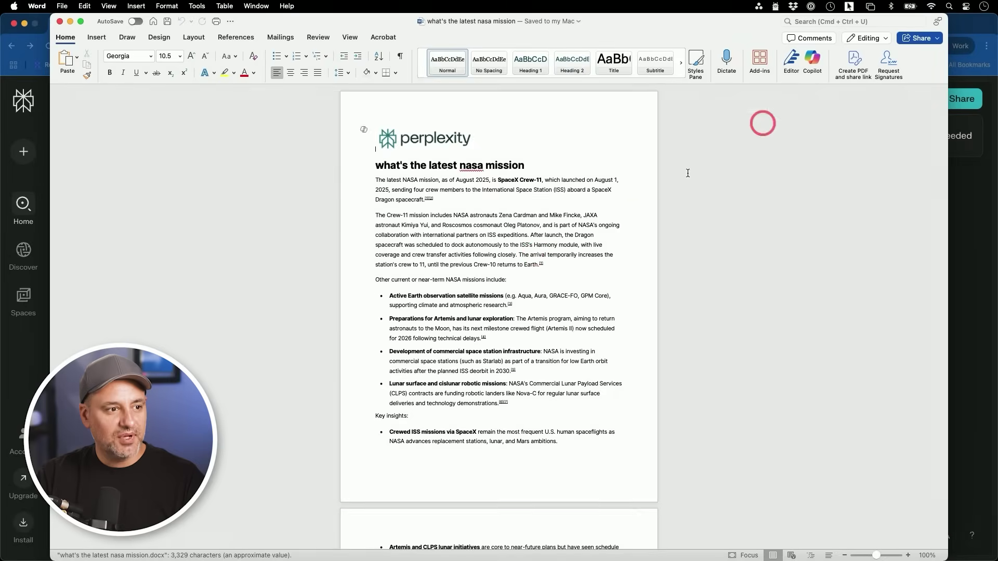
scroll(597, 249, down, 10)
scroll(536, 255, up, 10)
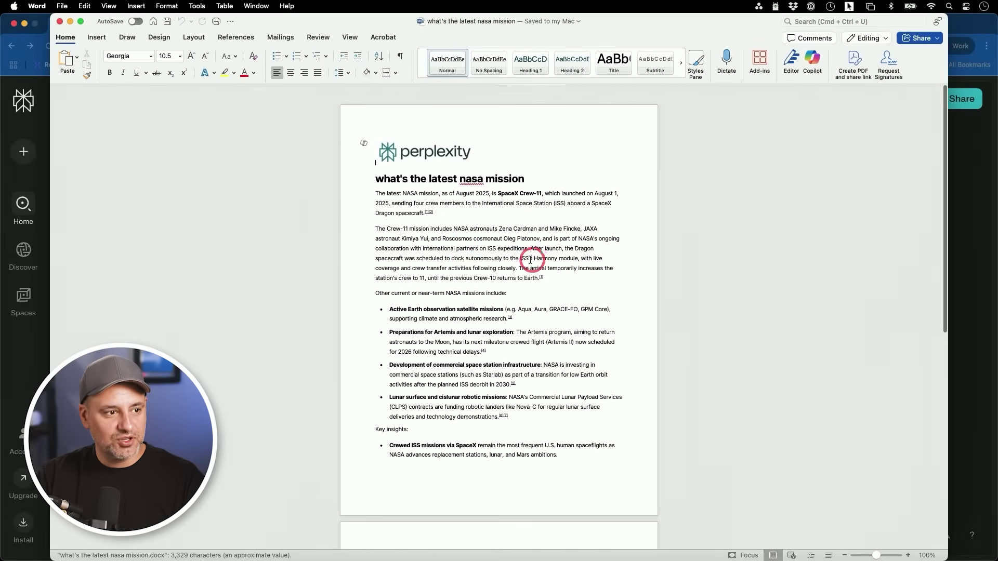
Delete the words before 'mission' in the title, then undo to restore it
drag(373, 164, 486, 166)
key(BackSpace)
key(super+z)
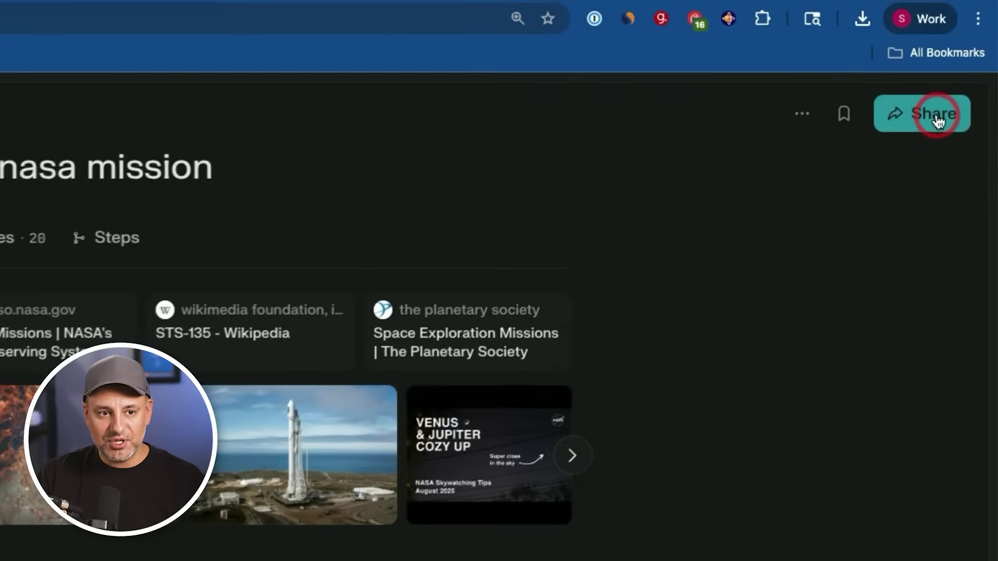
Copy the NASA thread's share link and toggle its access, ending on Private
click(936, 106)
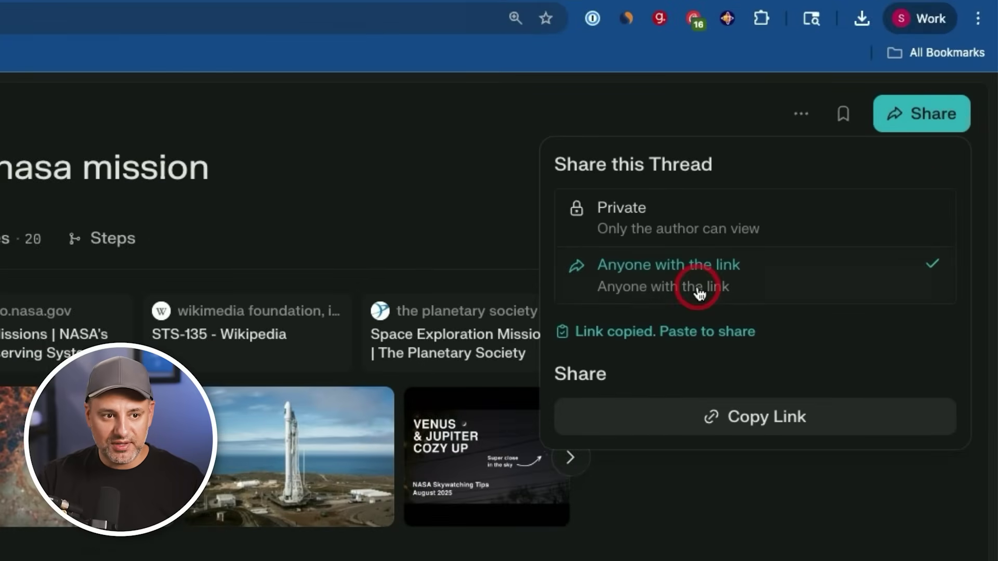
click(730, 421)
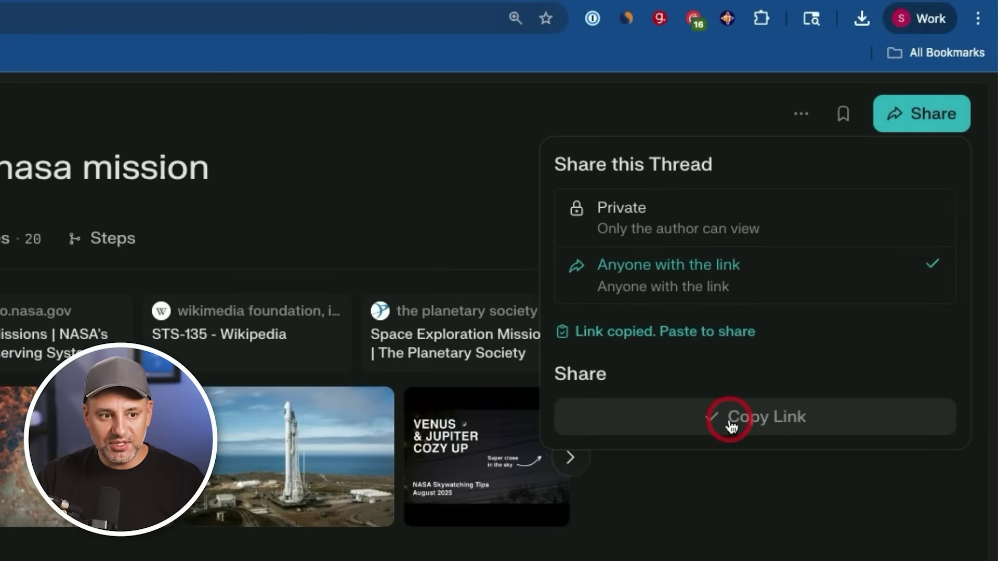
click(668, 221)
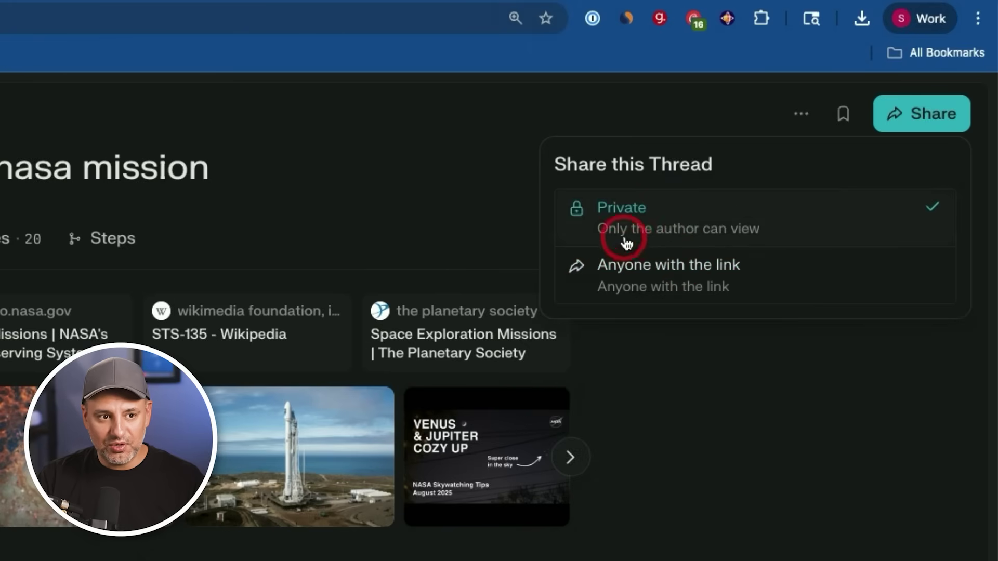
click(677, 270)
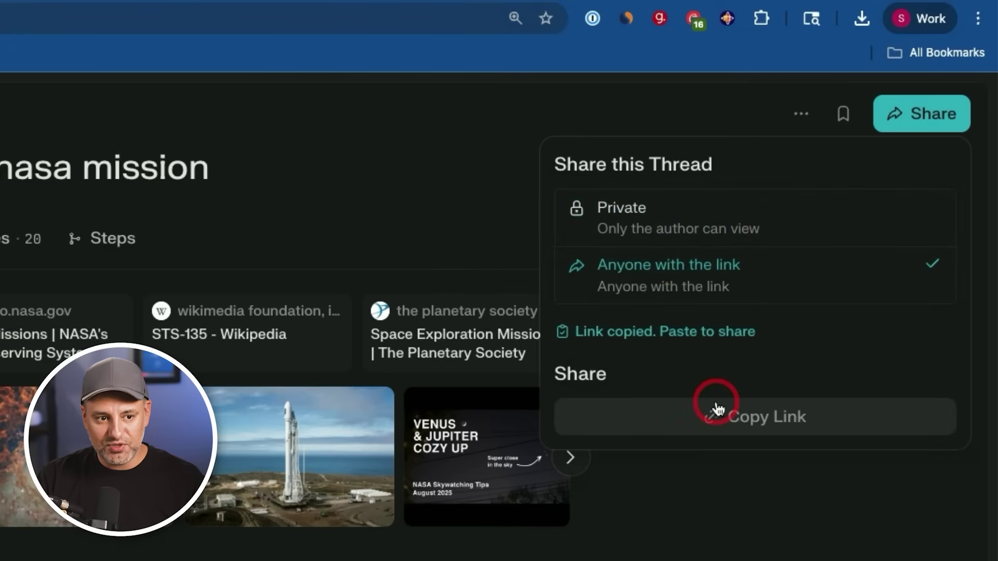
click(692, 223)
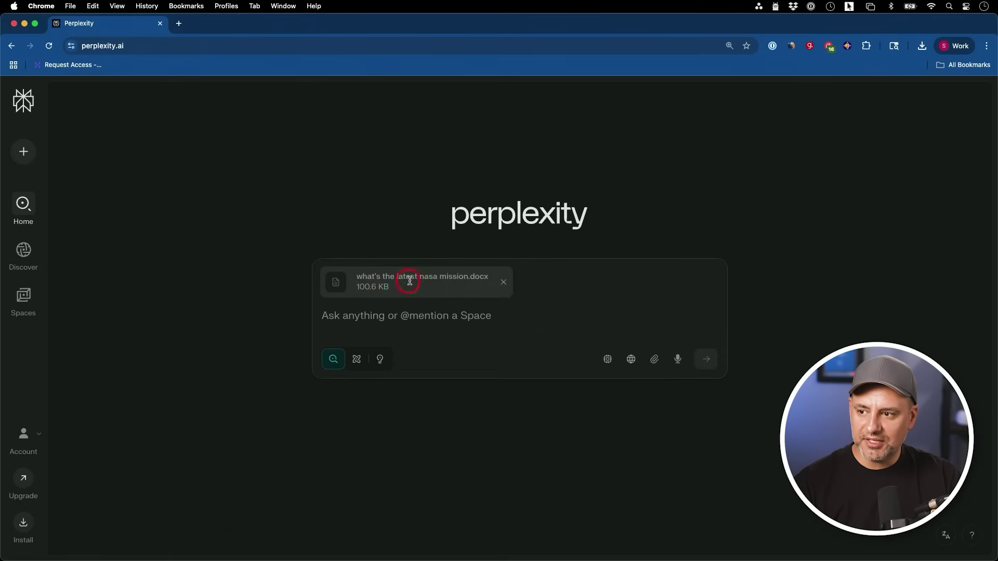
Ask Perplexity to compare the latest uploaded NASA mission with the previous one
text(can you compare the latest nasa mission I just uploaded to the previous one)
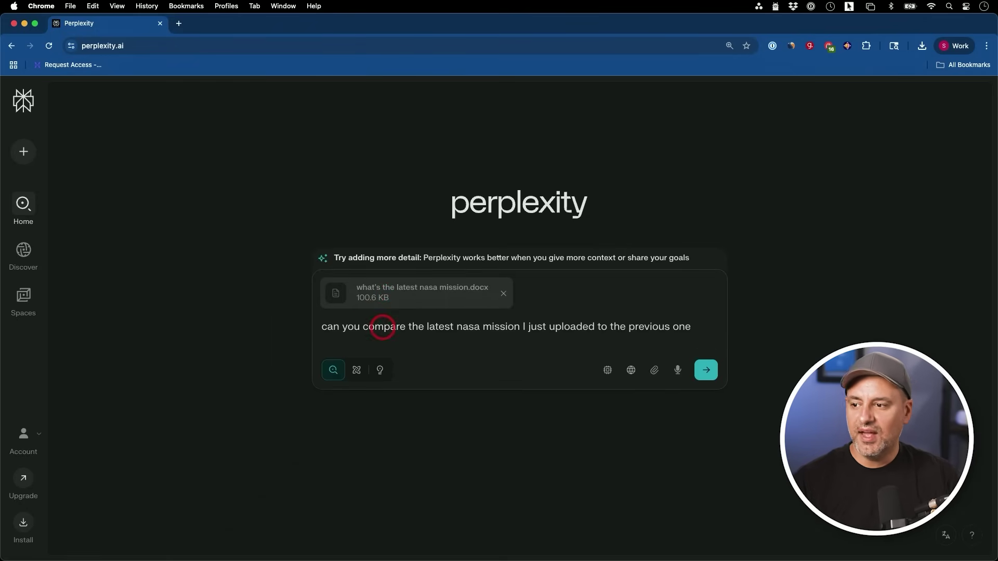
click(707, 370)
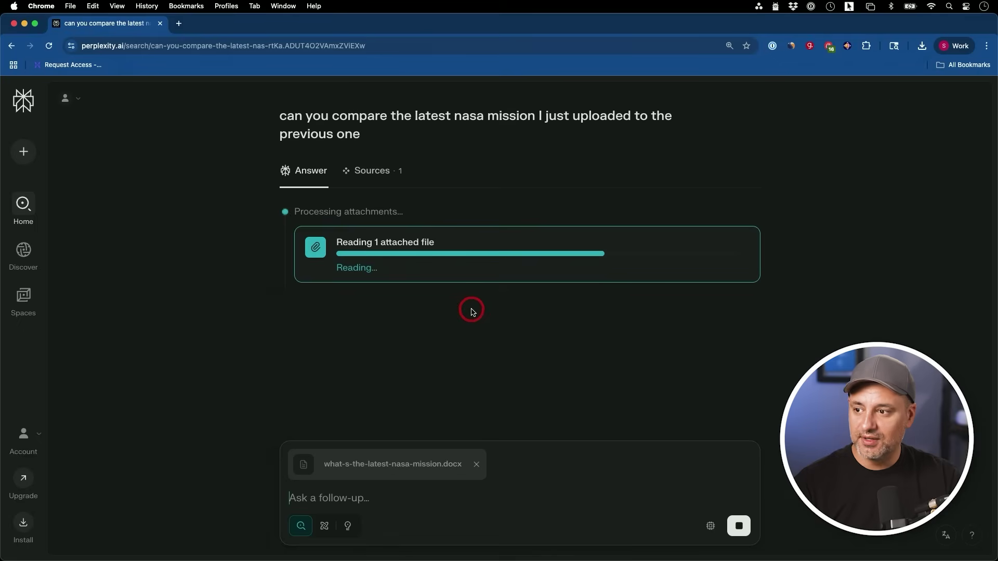
scroll(455, 291, down, 5)
scroll(455, 292, up, 3)
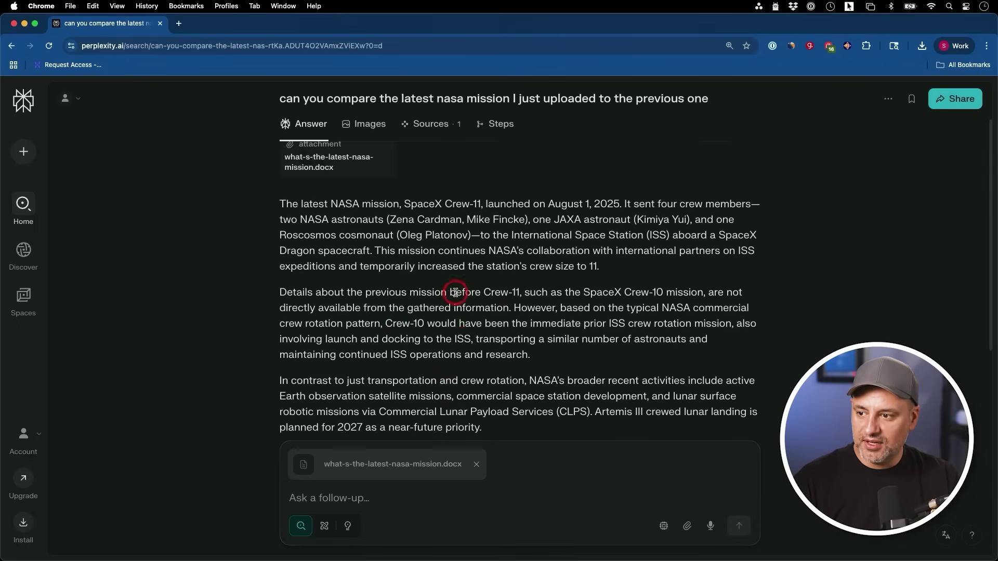
scroll(455, 293, up, 2)
Browse the answer's sources, including the uploaded mission document and web results
click(432, 184)
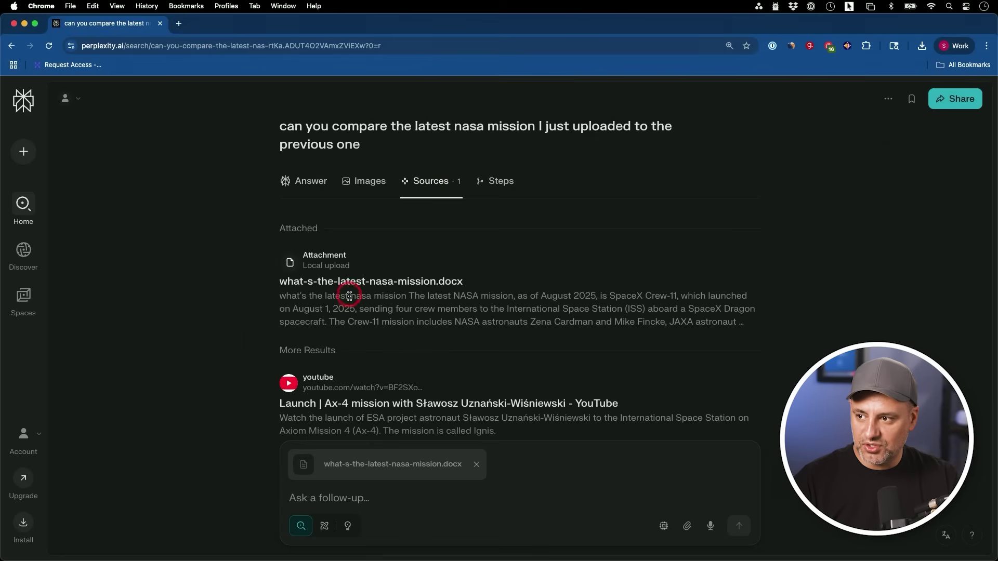
scroll(400, 292, down, 5)
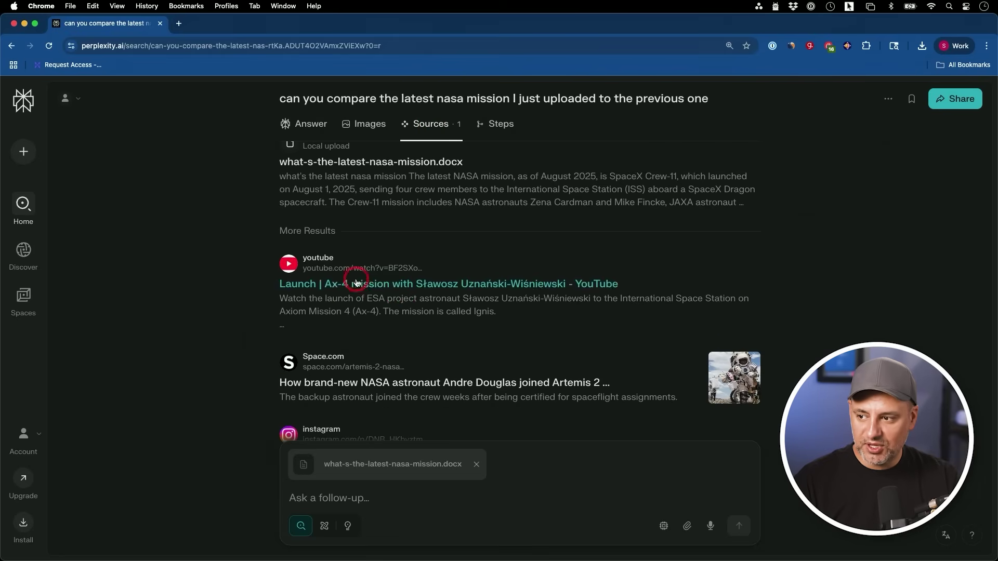
scroll(416, 305, down, 7)
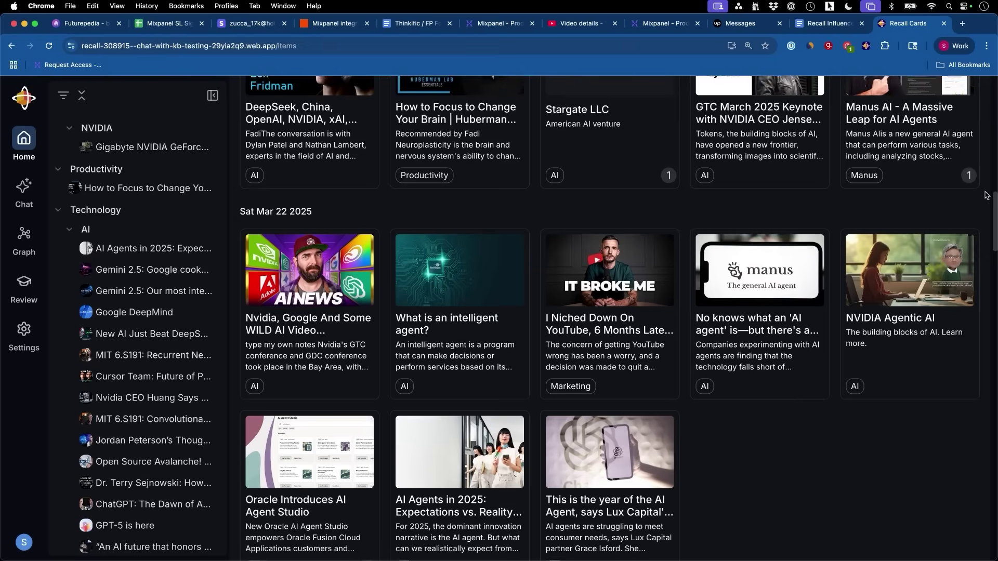
Summarize the GPT-5 announcement page into a saved Recall card
scroll(986, 195, down, 3)
scroll(986, 196, down, 7)
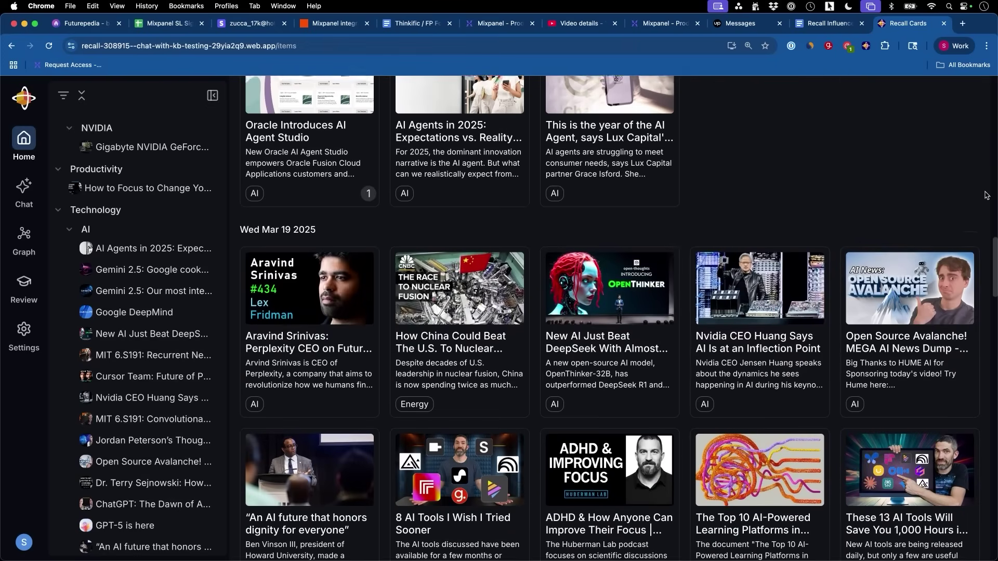
scroll(986, 195, down, 10)
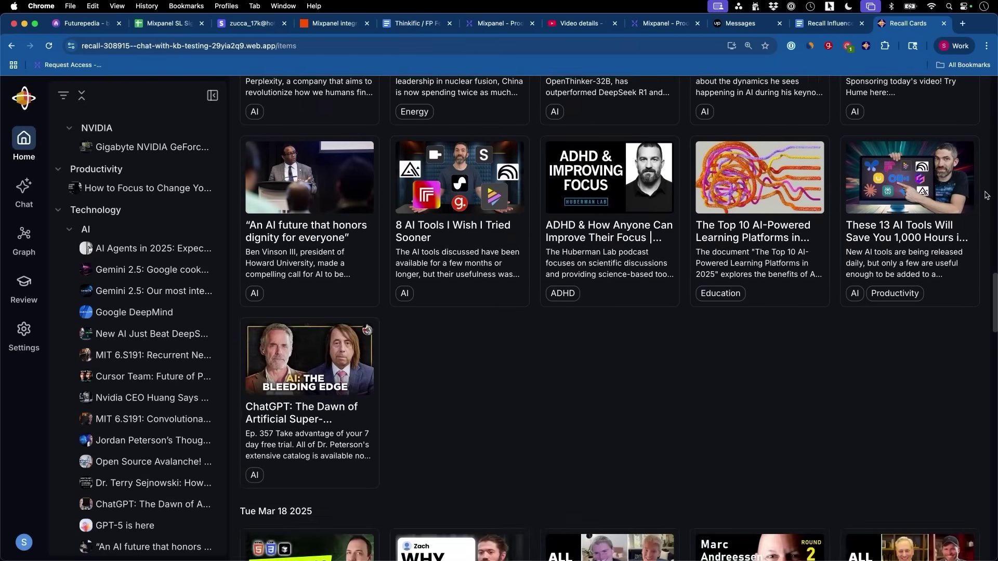
scroll(986, 195, down, 2)
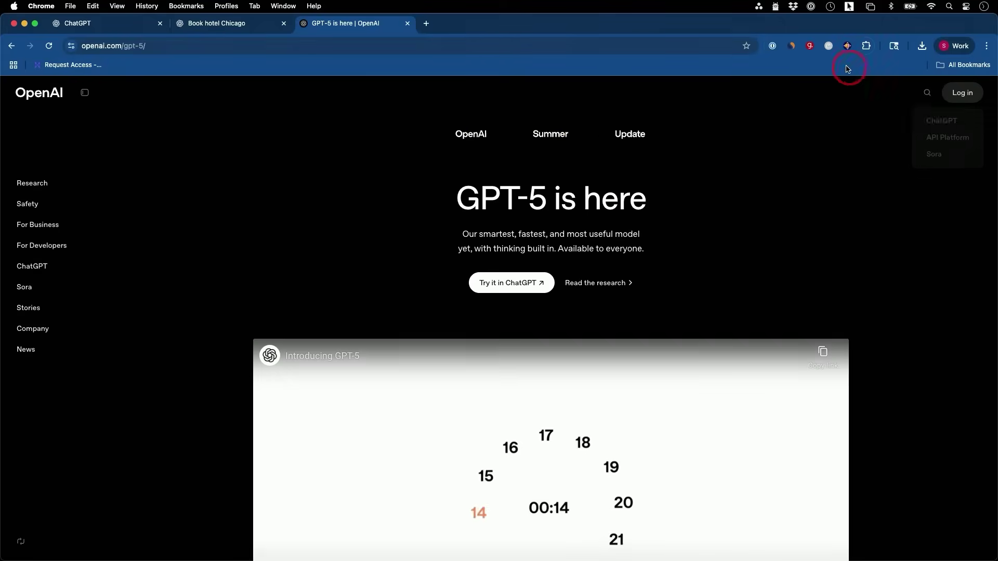
click(829, 45)
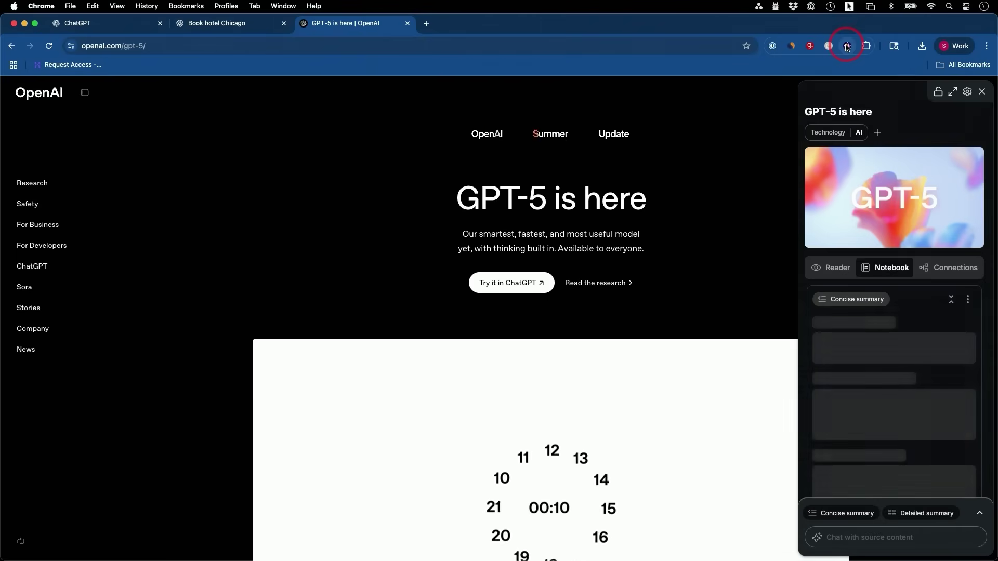
Find the new GPT-5 card among the latest cards in the Recall library
click(847, 47)
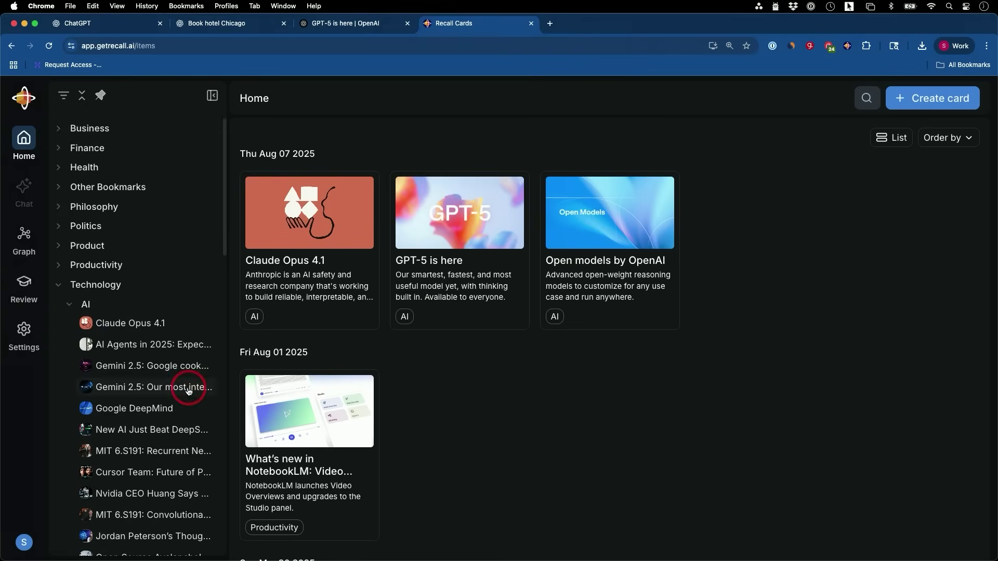
scroll(189, 387, down, 10)
scroll(189, 392, down, 10)
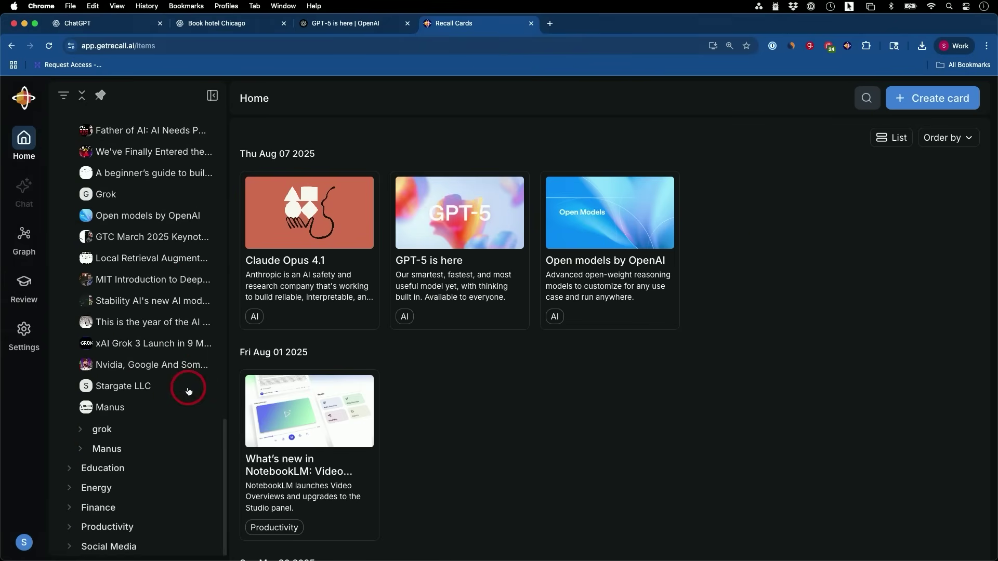
scroll(188, 391, up, 15)
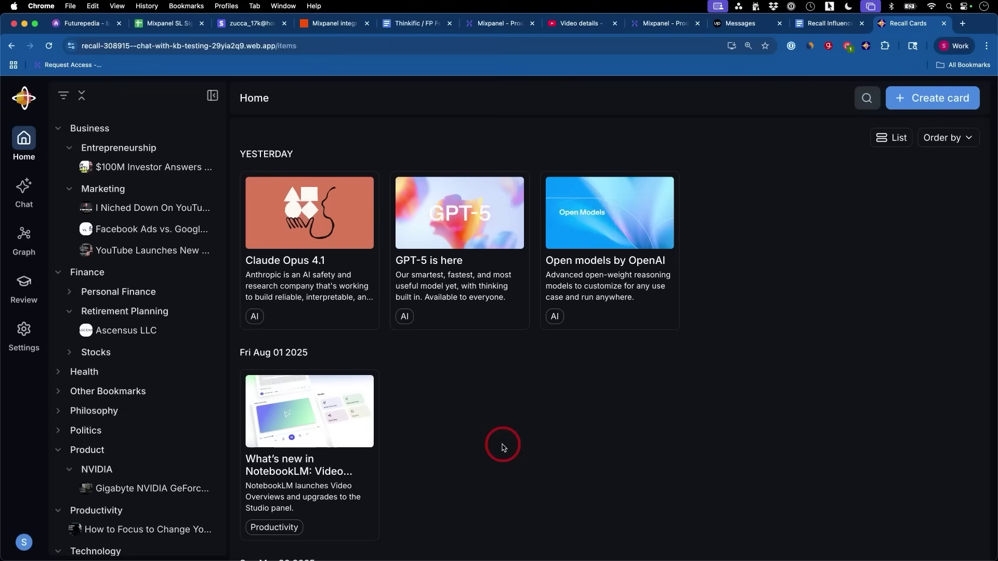
Ask Recall's knowledge-base chat 'can you list all the new chatgpt 5 features'
click(24, 187)
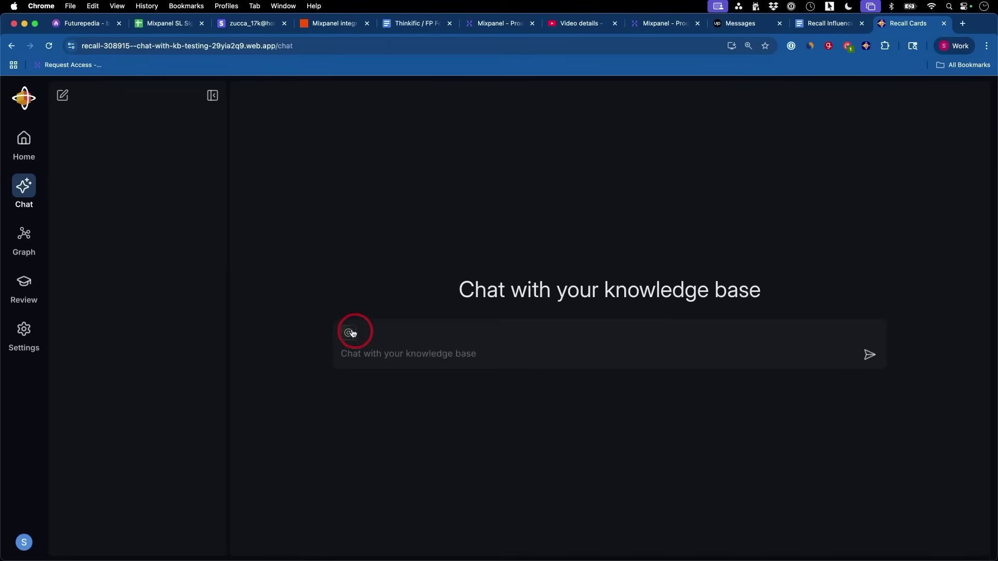
click(388, 353)
text(can you list all the new)
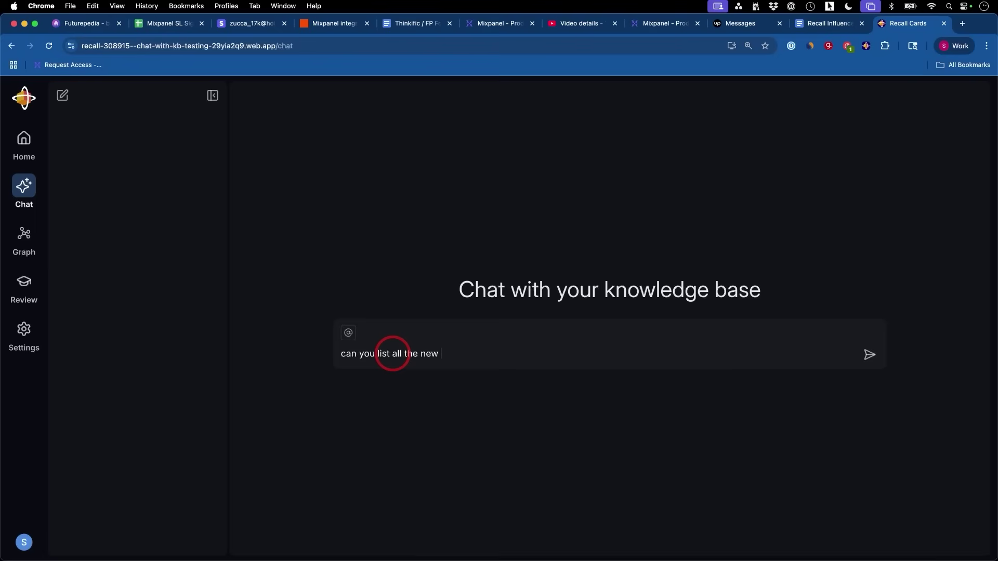
text( chatgpt 5 features)
key(Return)
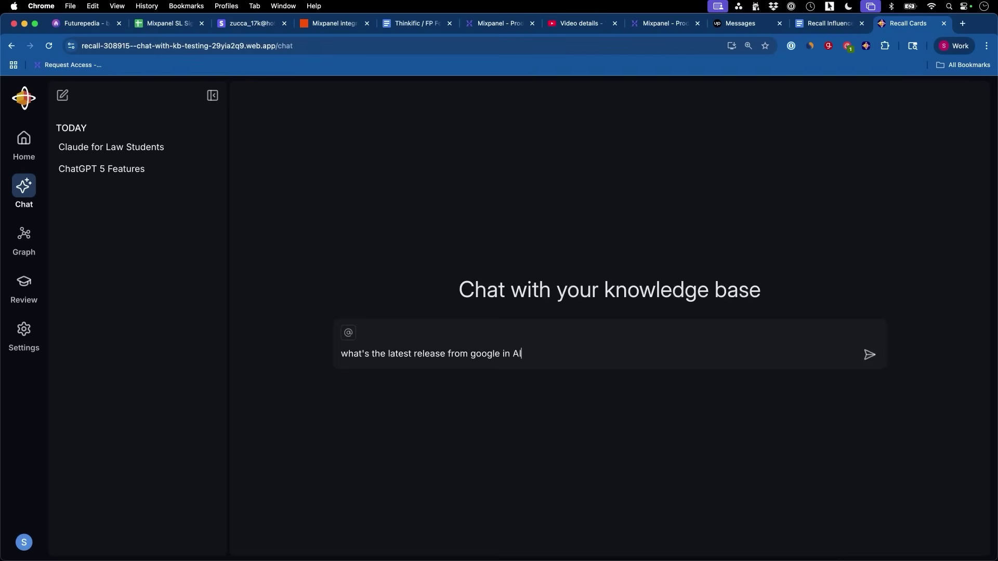
key(Return)
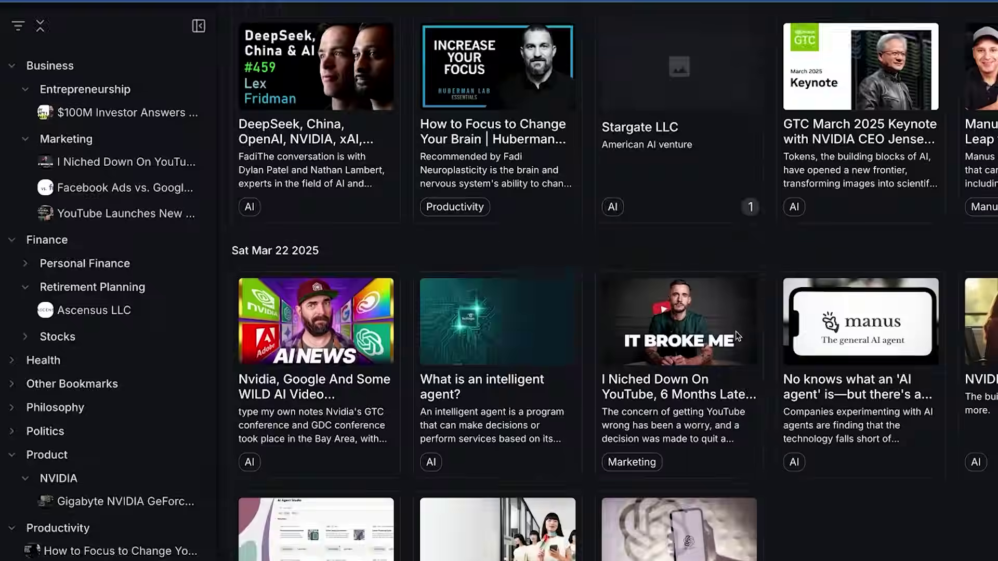
scroll(847, 358, down, 10)
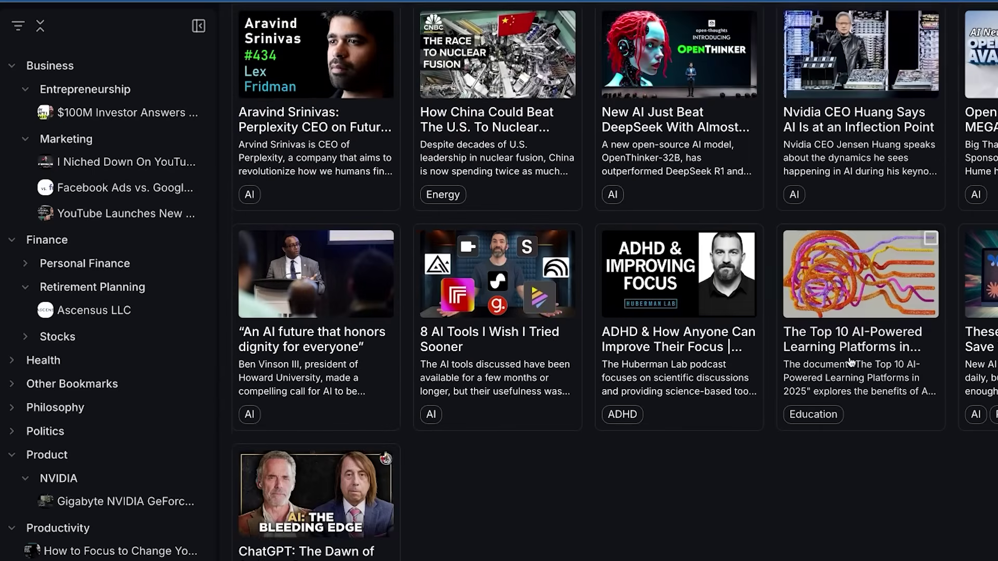
scroll(851, 363, down, 15)
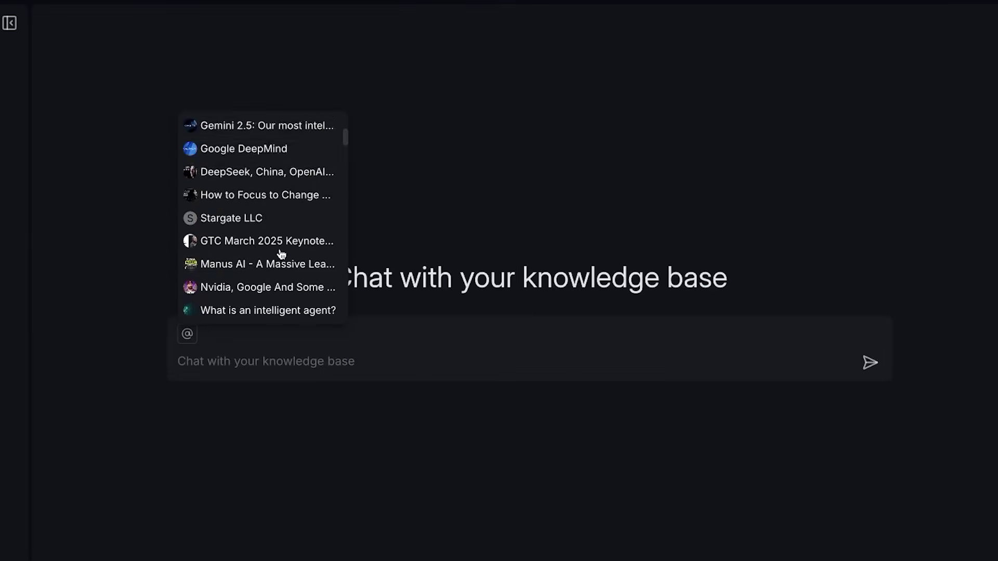
scroll(281, 255, down, 8)
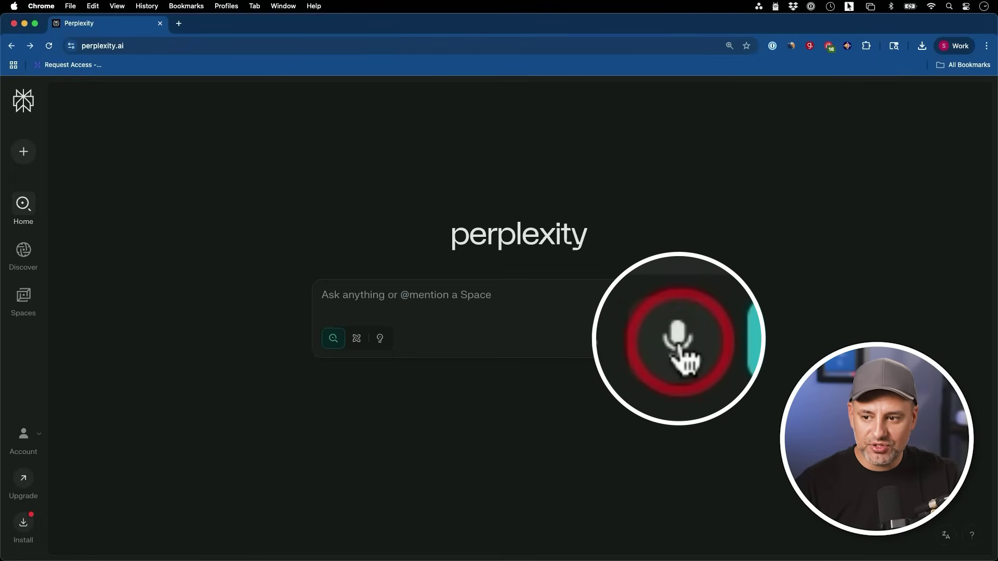
click(679, 341)
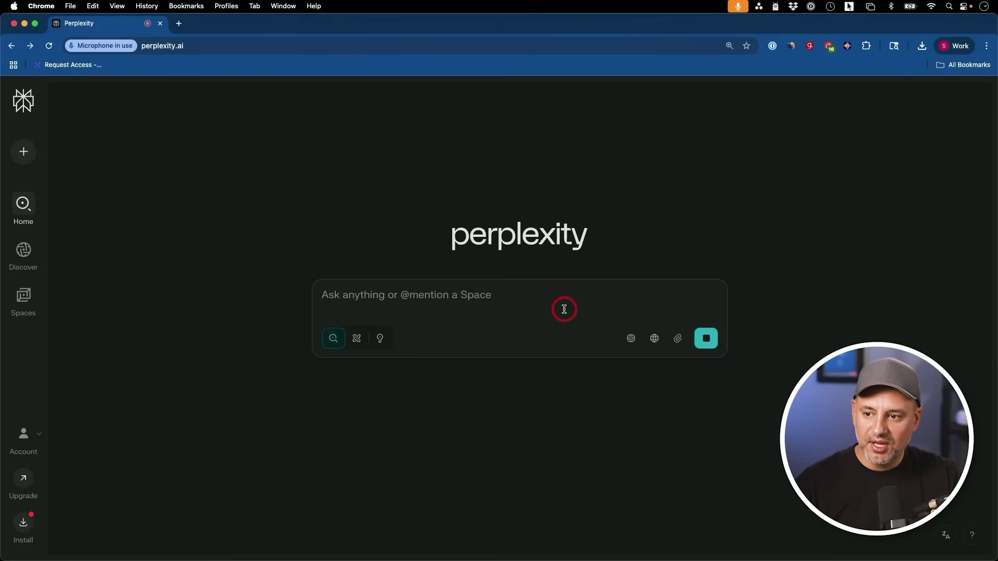
click(707, 341)
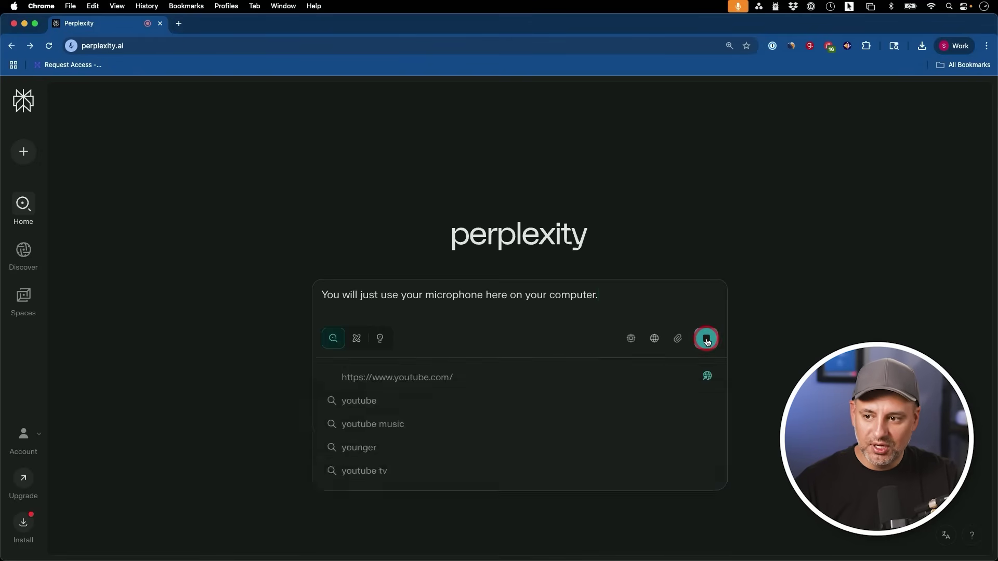
click(597, 304)
key(super+a)
key(BackSpace)
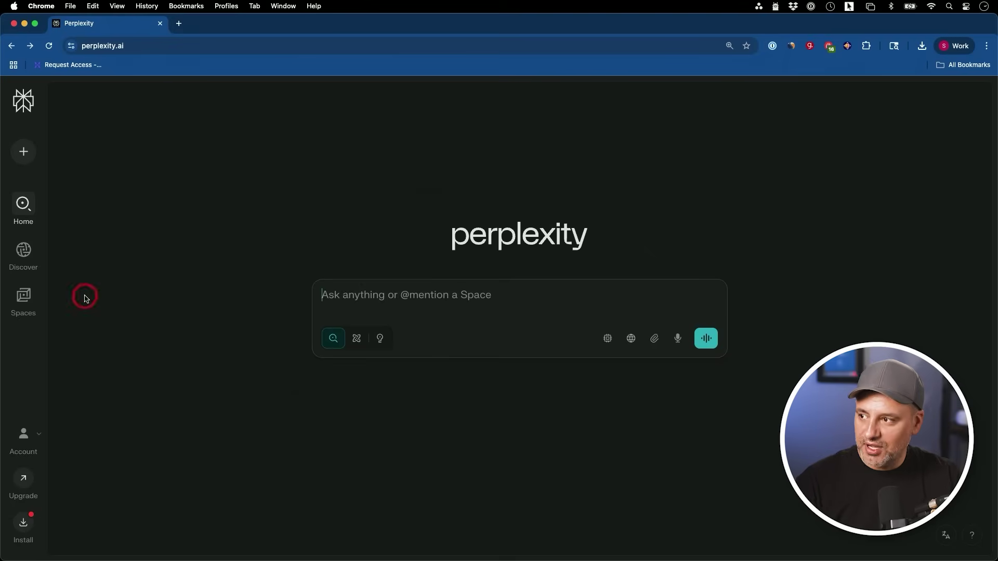
Filter Space templates to Technology and preview the Get Started with Perplexity template
click(24, 297)
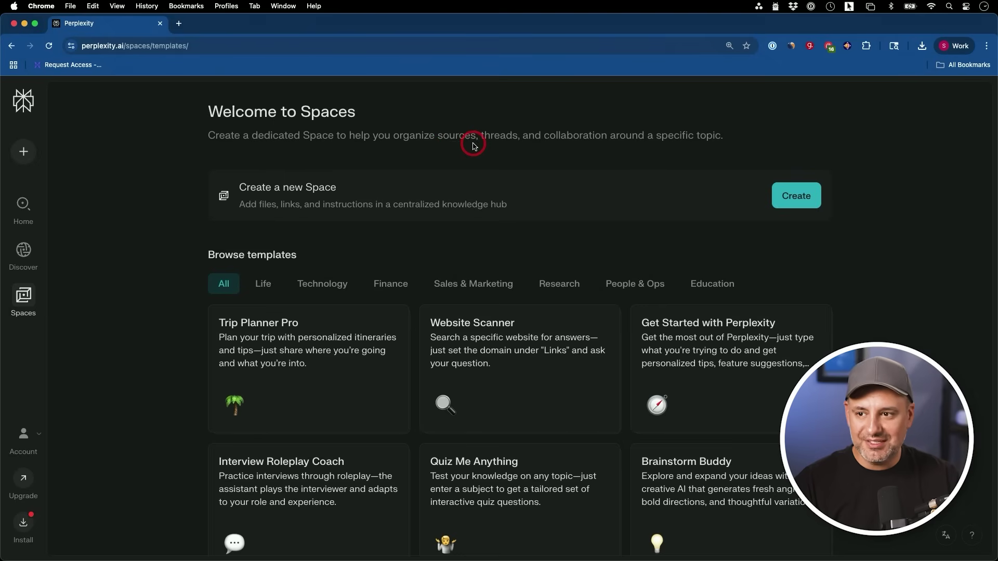
scroll(320, 317, down, 2)
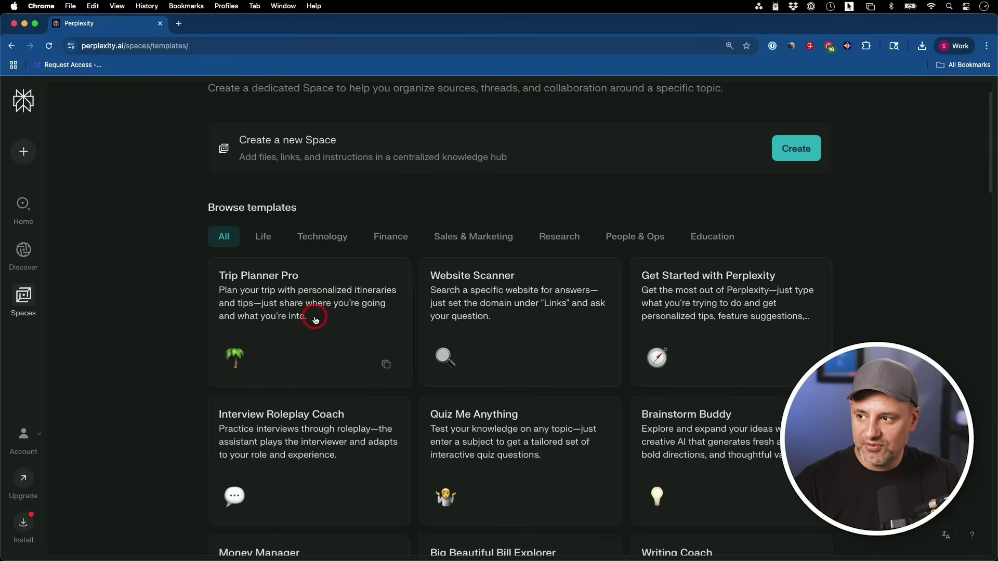
click(331, 237)
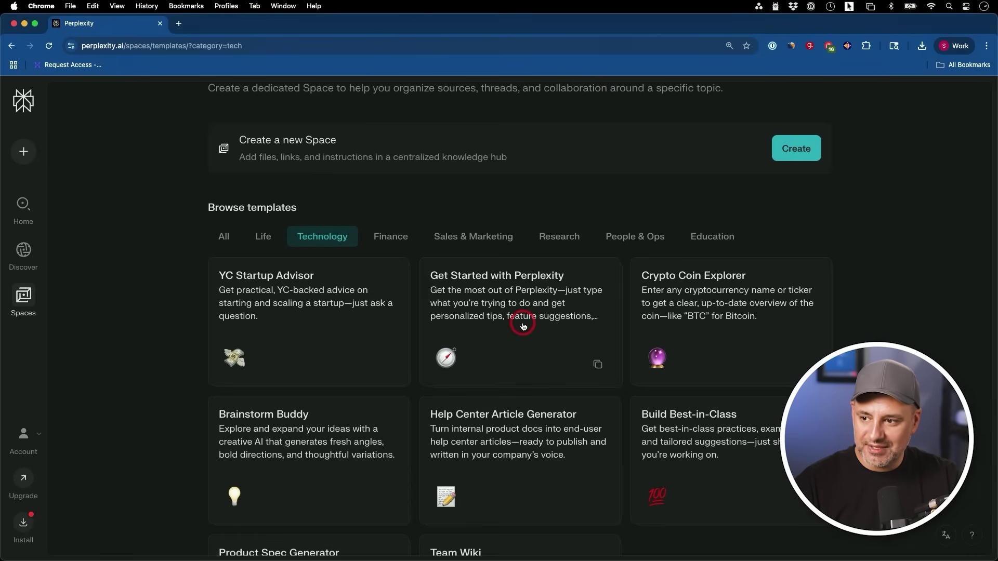
click(506, 336)
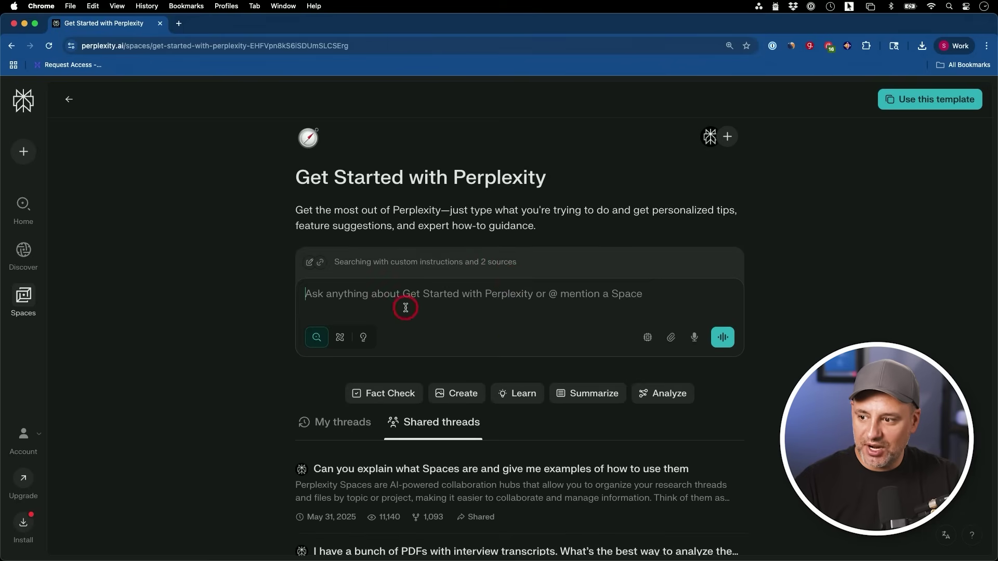
scroll(472, 355, down, 3)
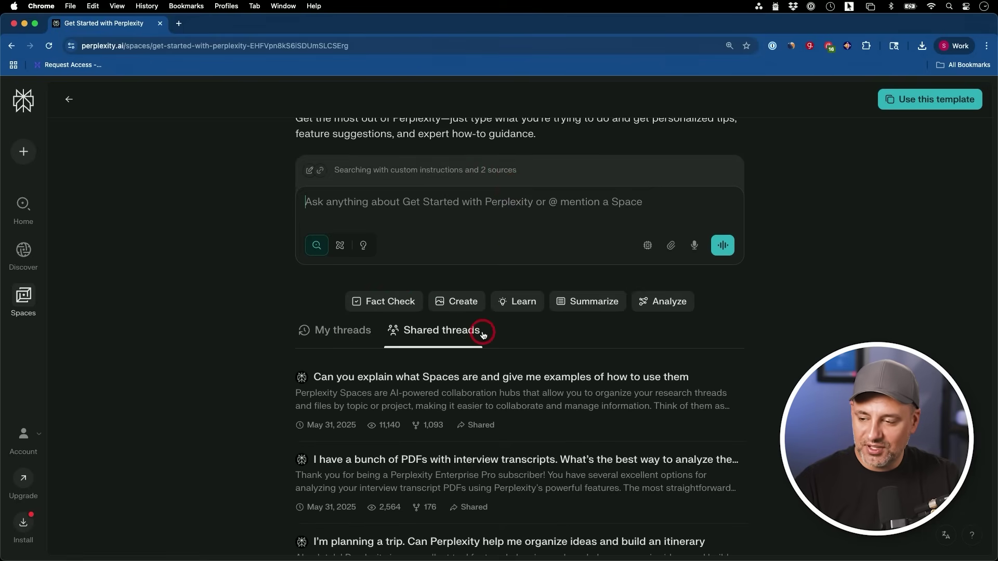
scroll(552, 400, up, 3)
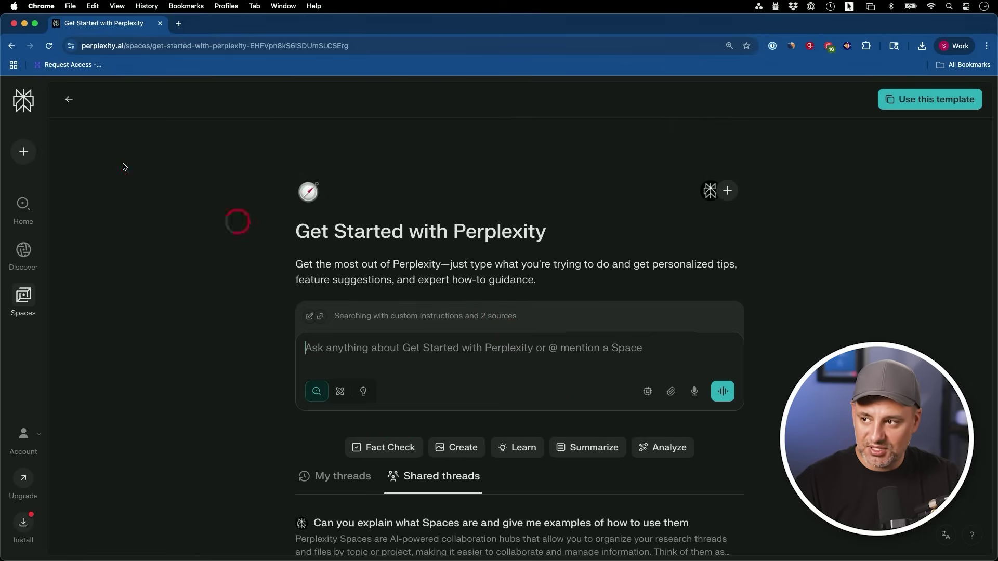
click(9, 45)
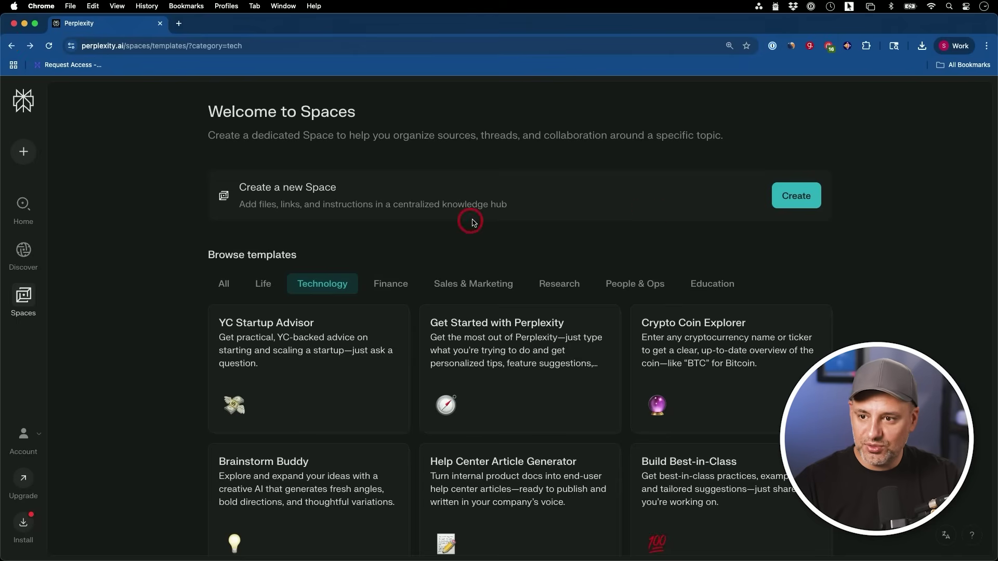
Create a new Space and ask it the pasted GPT-5 question
click(786, 201)
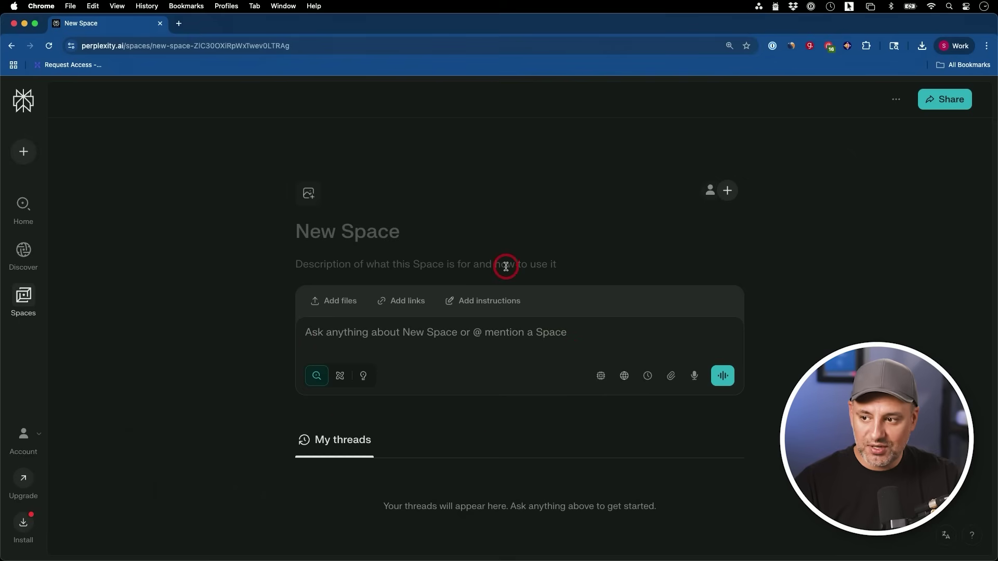
click(379, 333)
text(tell me everything about GPT-5)
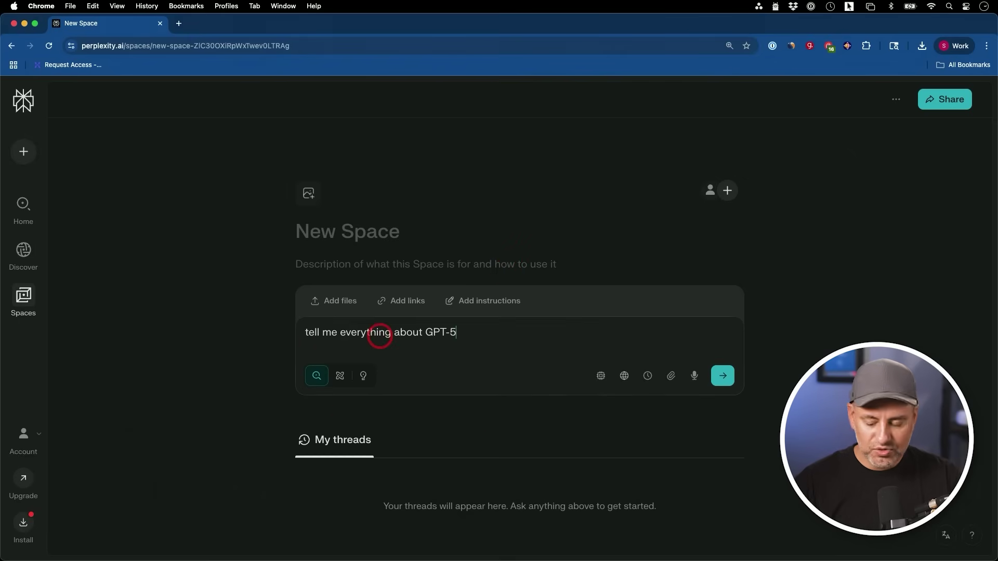
key(Return)
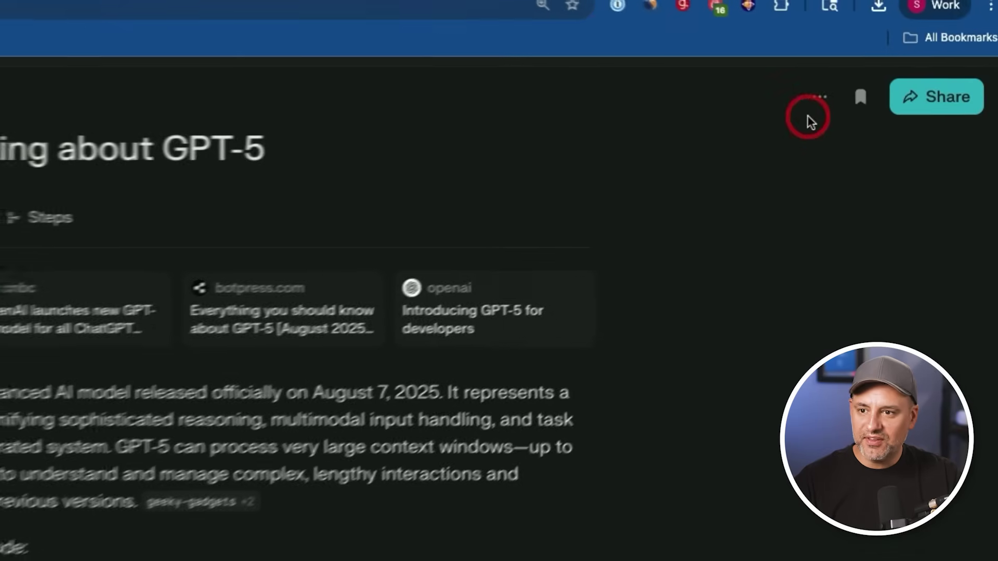
Check the thread's options menu, then start a new Space
click(816, 100)
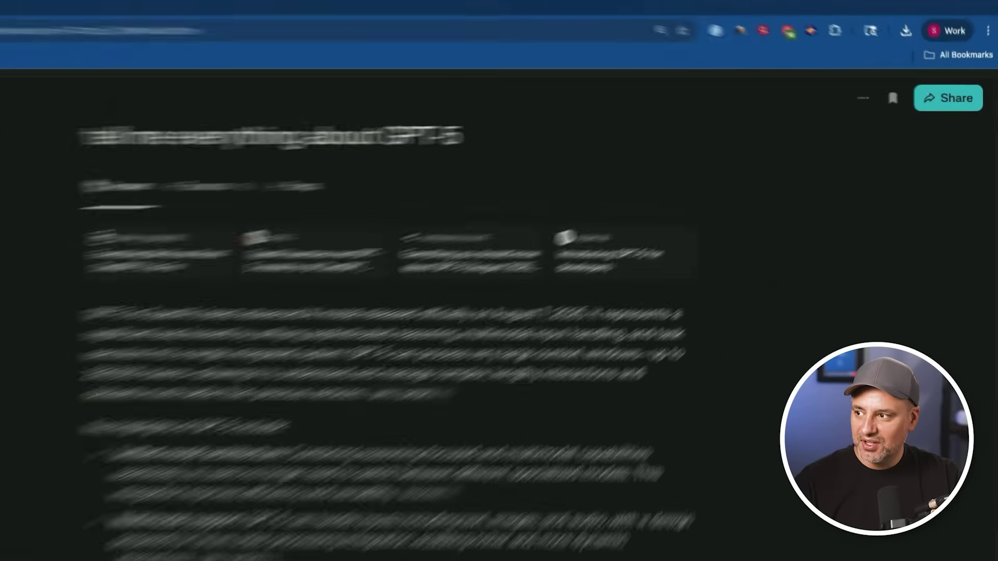
click(31, 208)
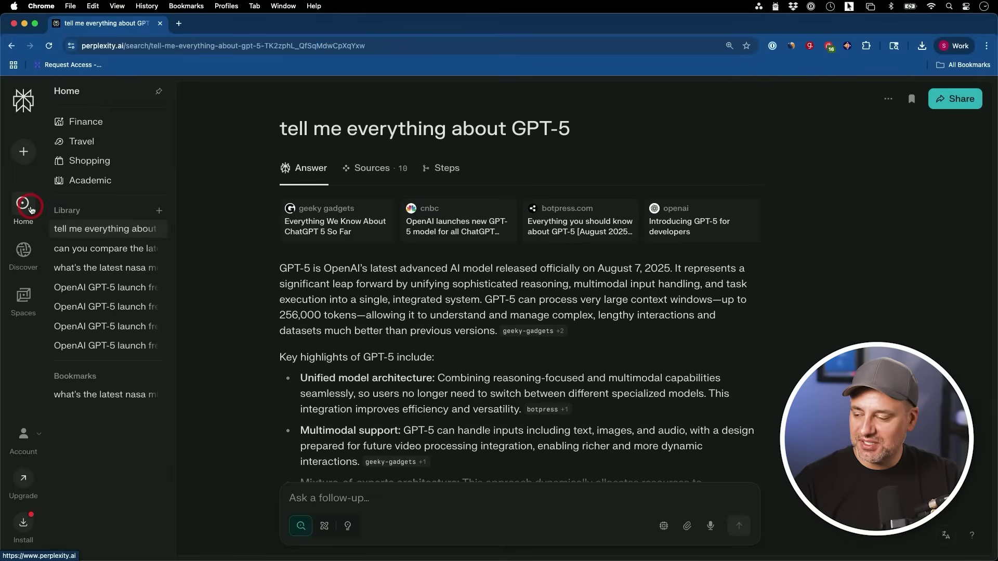
click(105, 193)
Title the Space 'GPT-5'
click(325, 237)
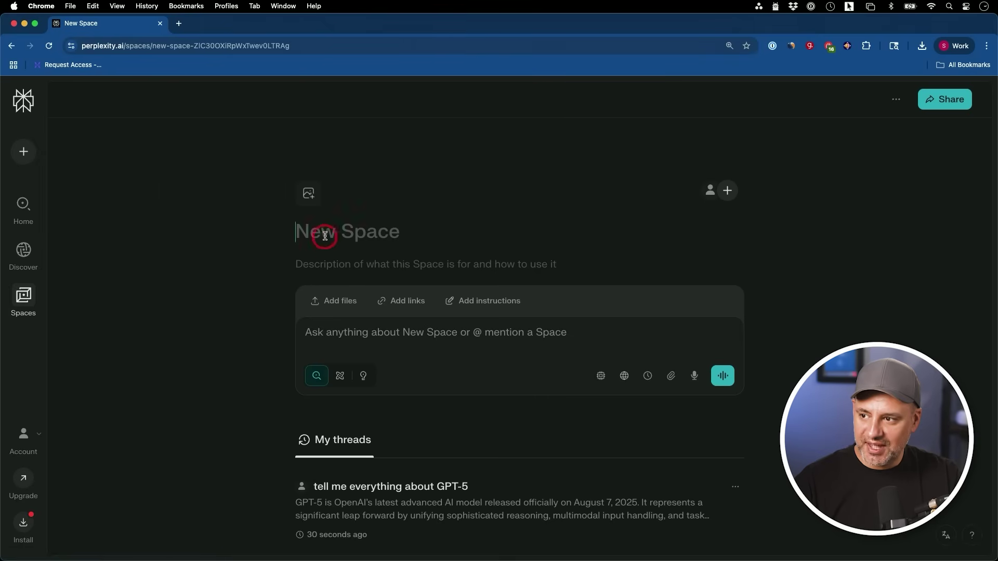
text(GPT-5)
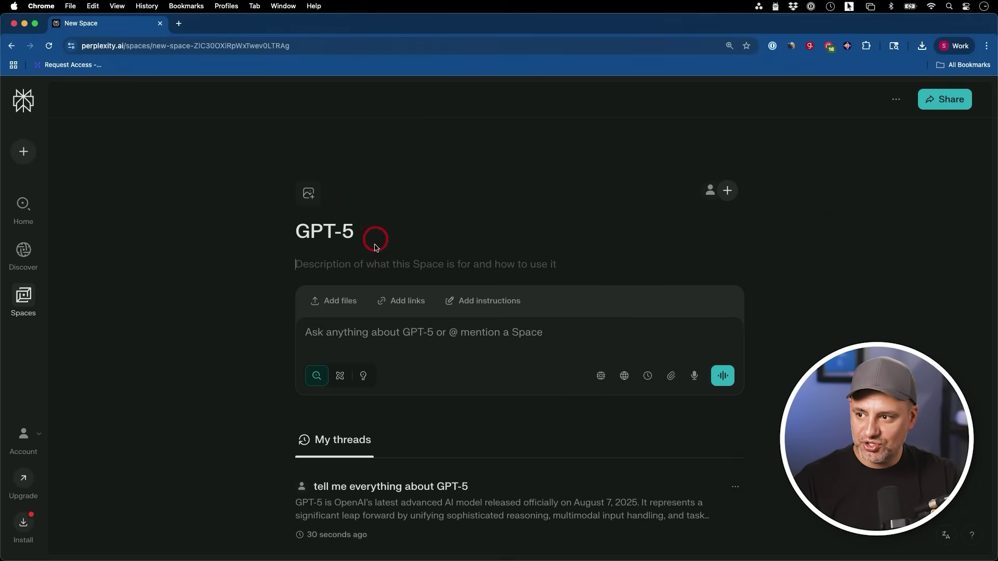
scroll(539, 383, down, 1)
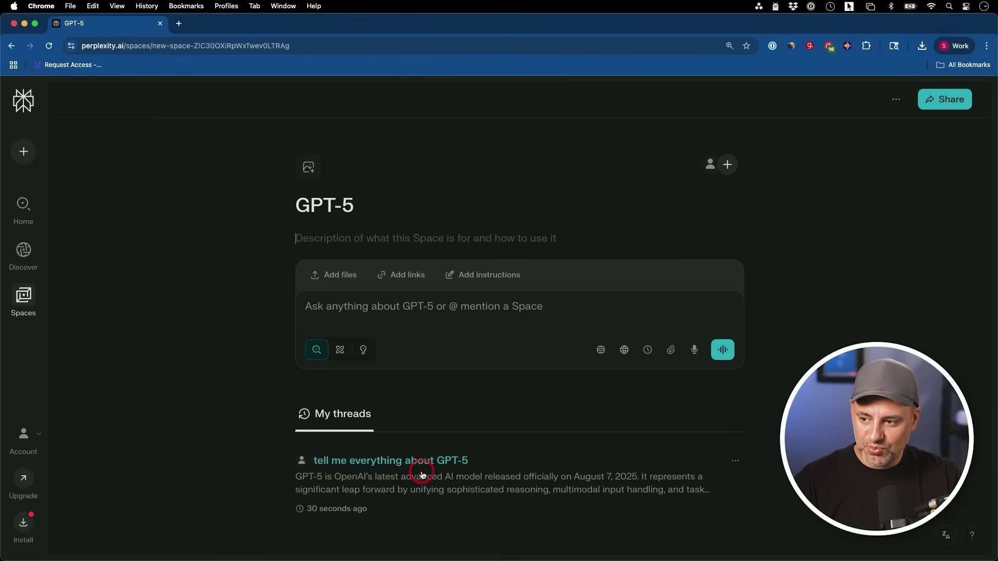
Add a thread asking 'What's different between GPT-5 and 4'
click(366, 316)
text(What's different between GPT-5 and 4)
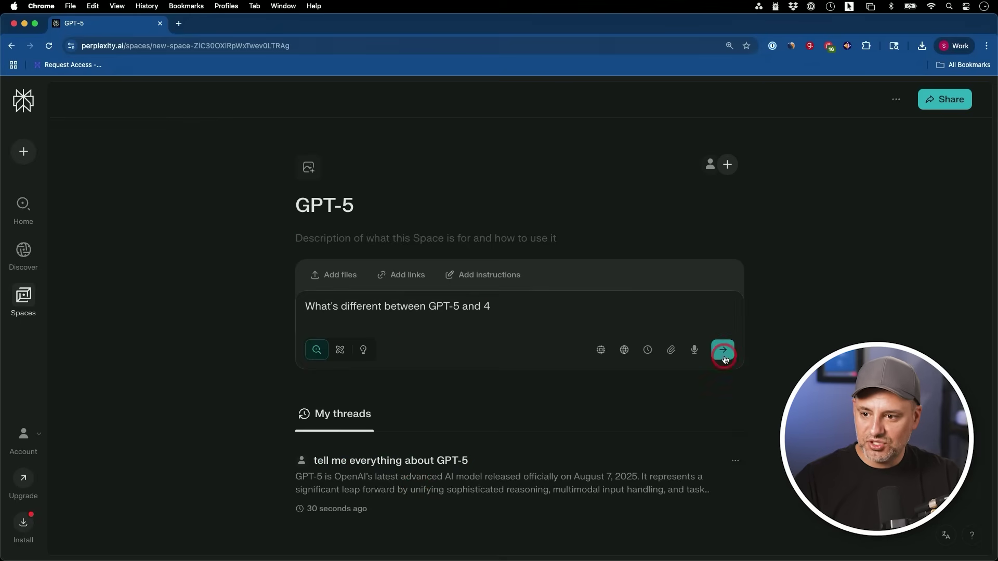
click(723, 350)
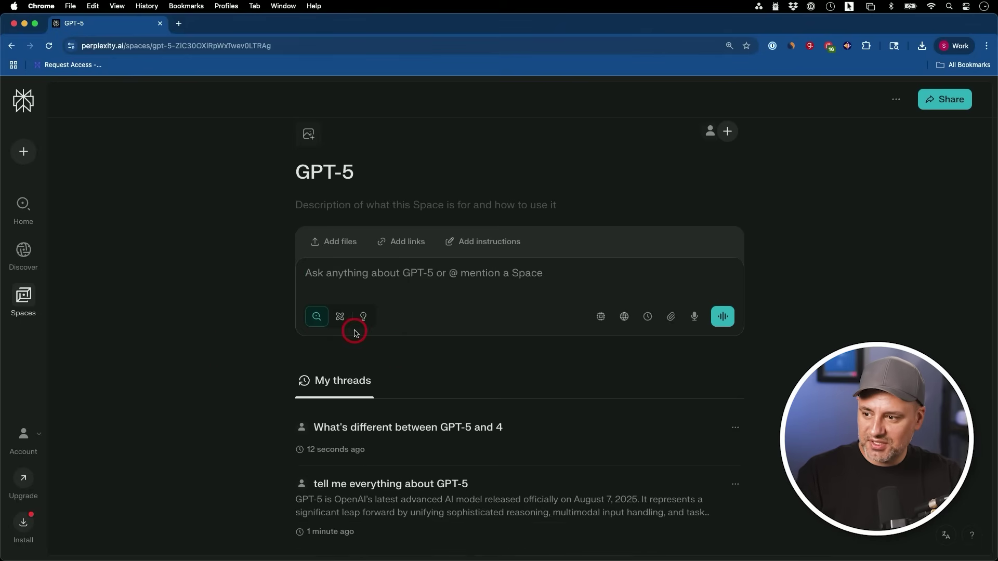
scroll(468, 363, down, 1)
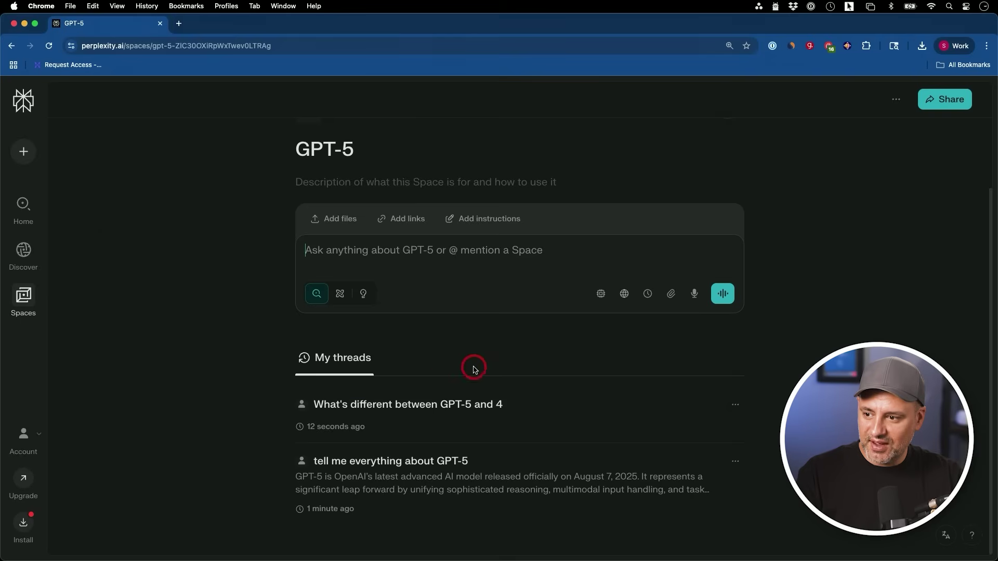
scroll(471, 457, up, 3)
click(341, 320)
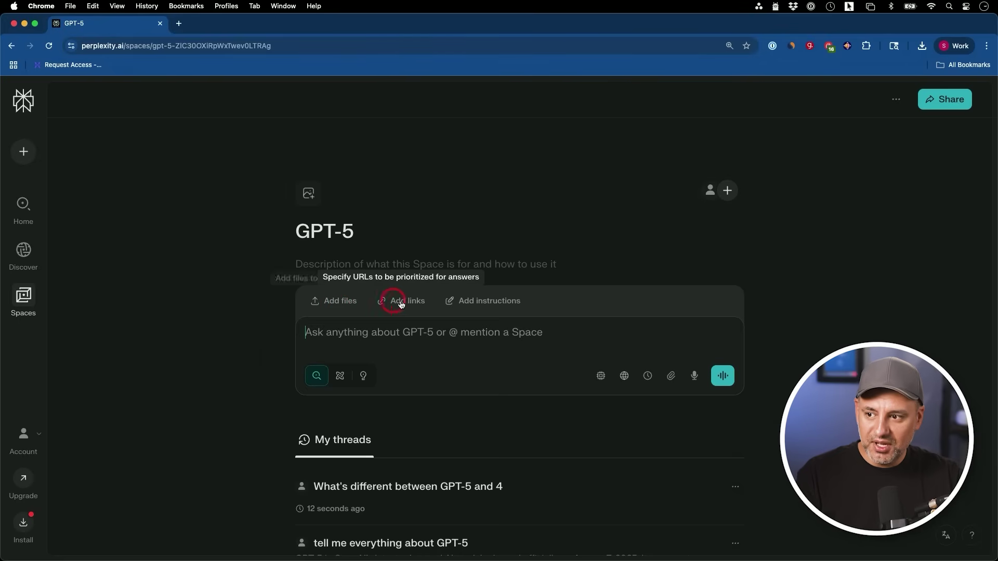
Review the Space's answer instructions and its file and link source options
click(487, 301)
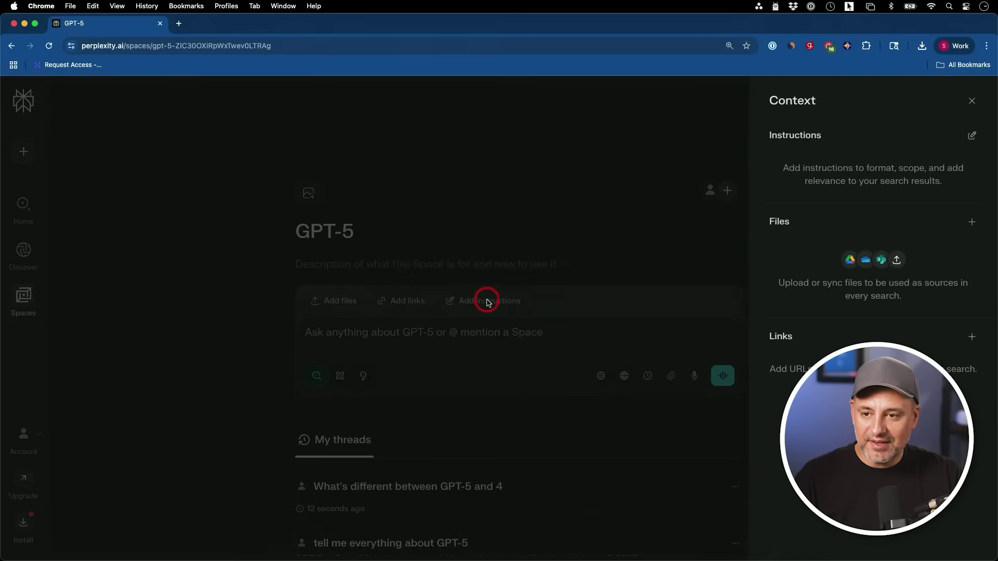
click(969, 135)
click(488, 268)
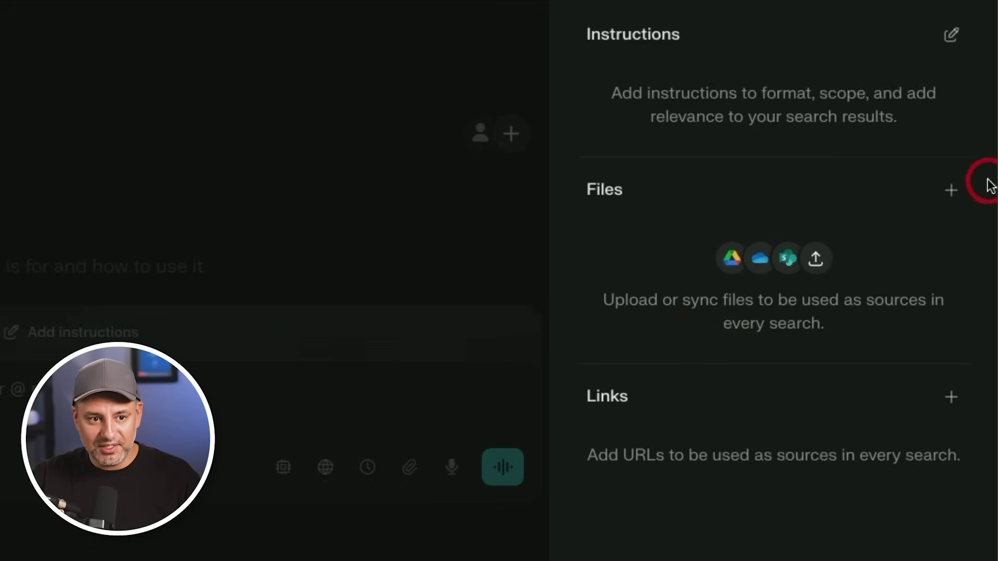
click(952, 191)
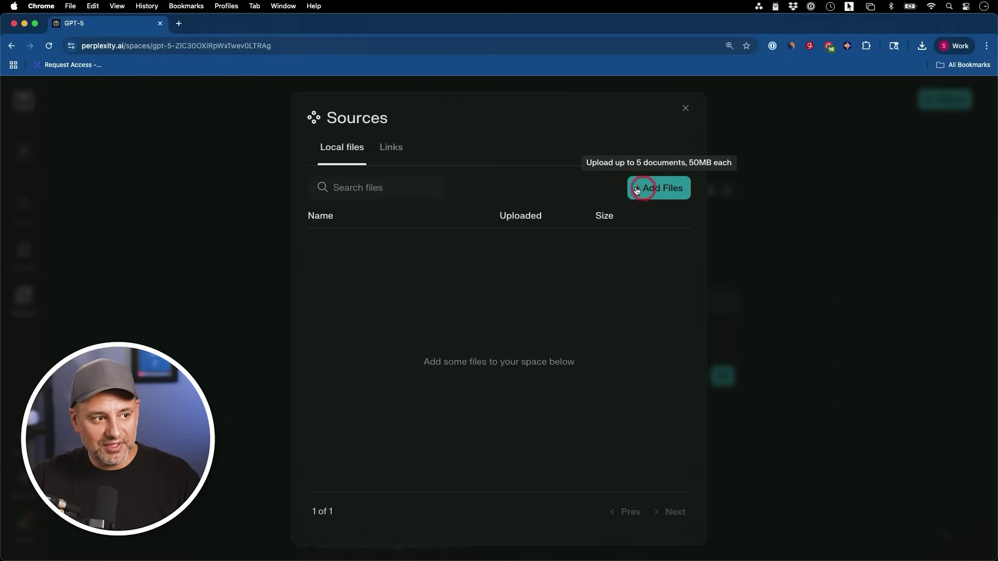
click(394, 149)
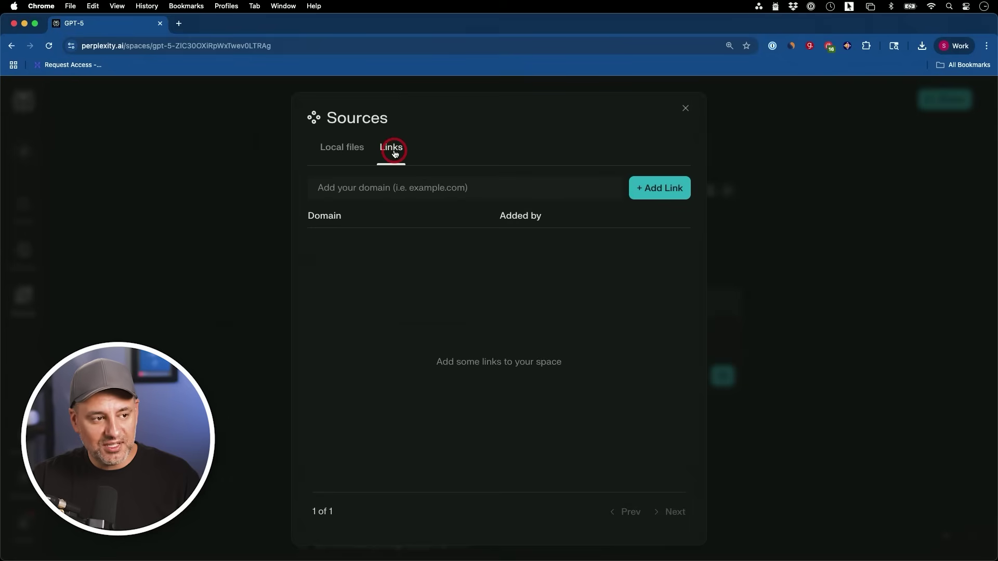
click(684, 110)
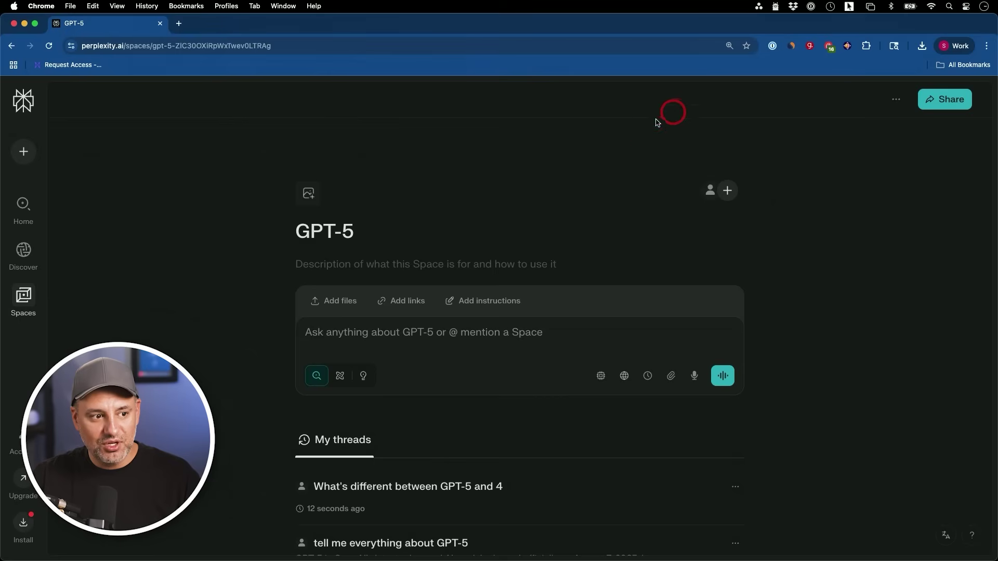
Look at the Space's context panel and add-files options, then close them
click(489, 302)
click(401, 304)
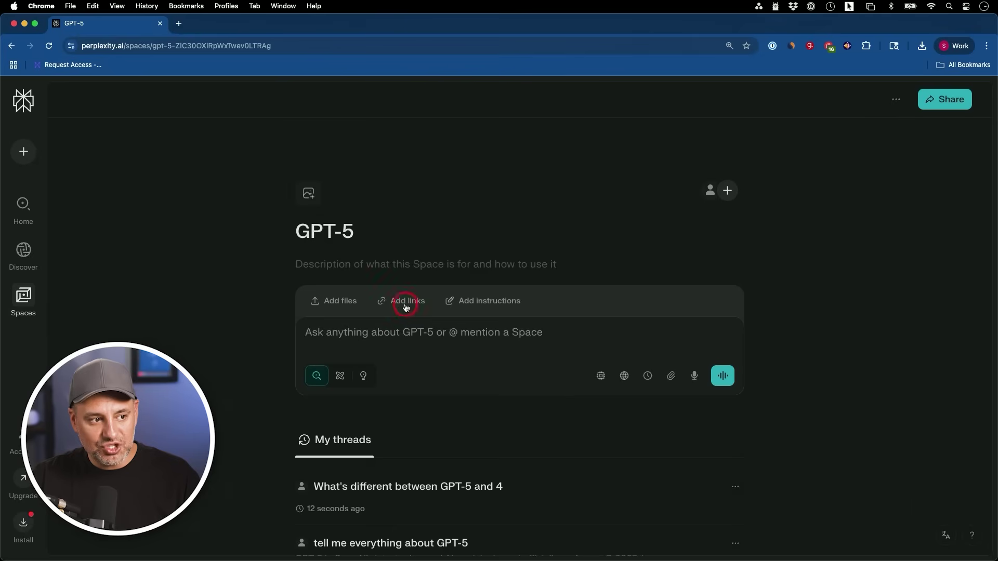
click(343, 305)
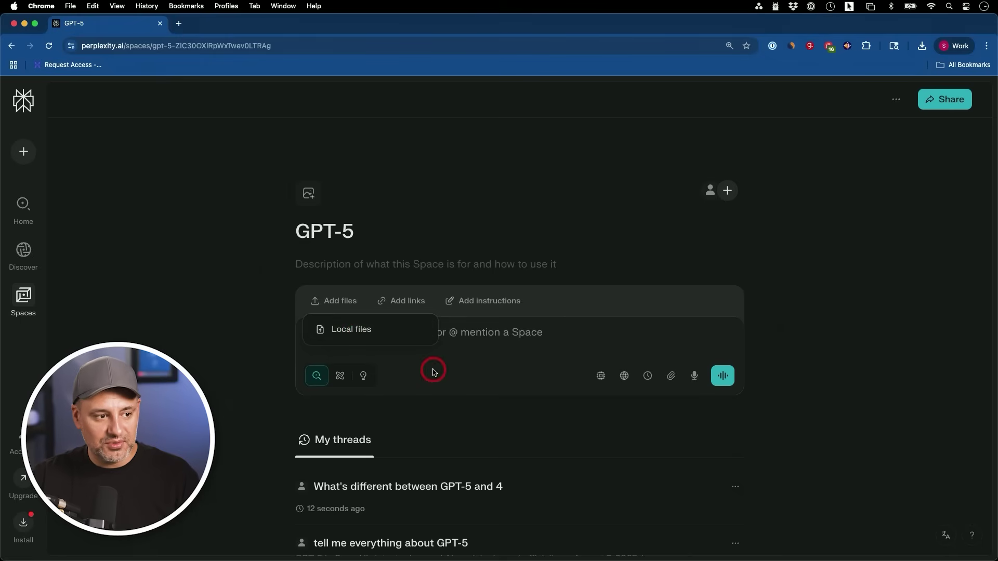
click(496, 341)
click(835, 276)
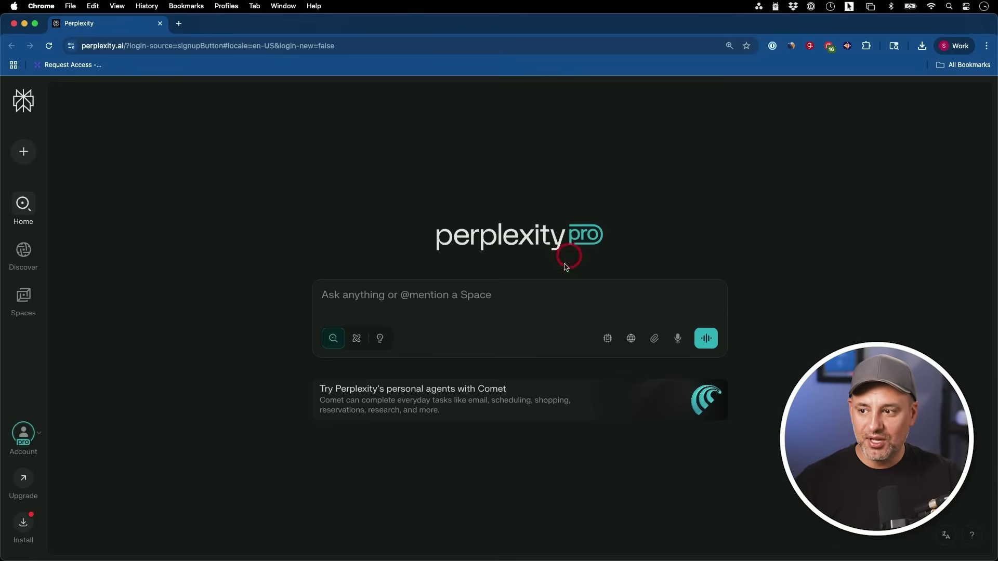
click(341, 312)
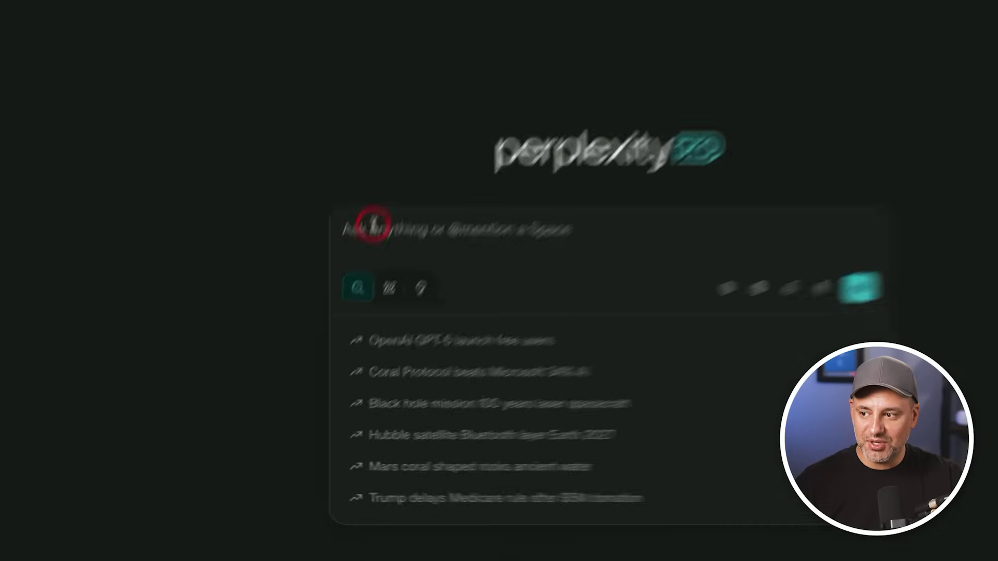
click(391, 234)
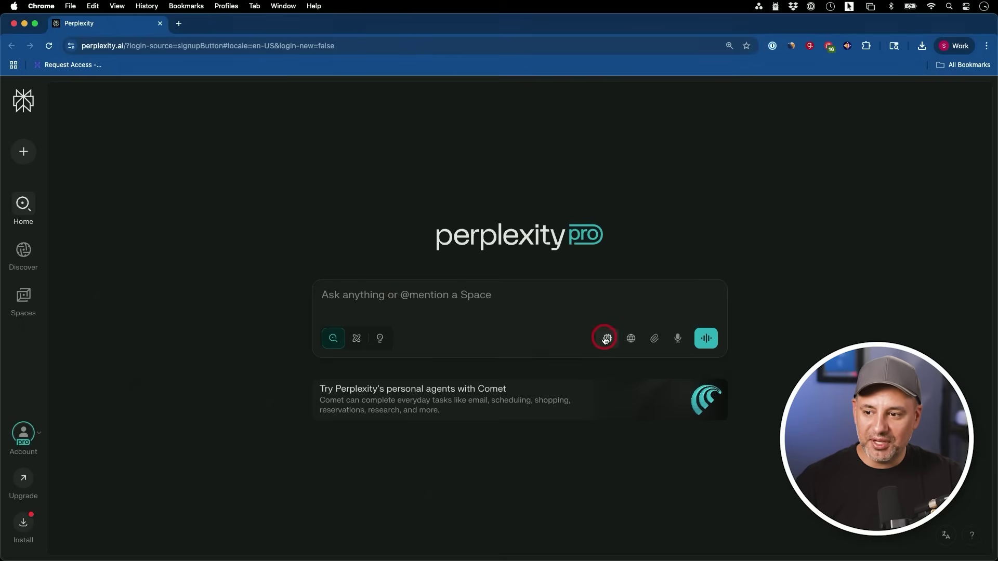
Try GPT-5 as the answer model, then switch back to Best
click(607, 338)
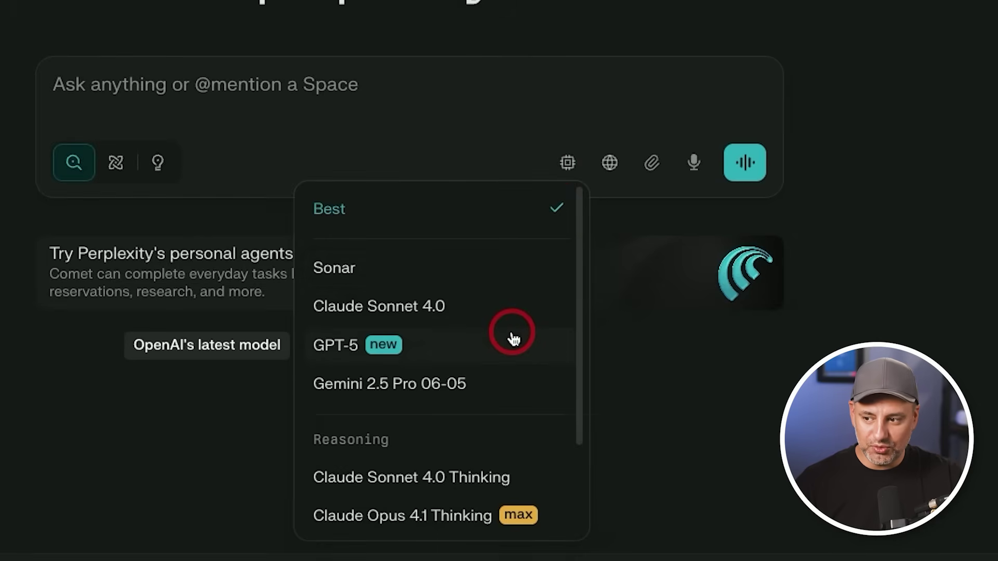
click(454, 350)
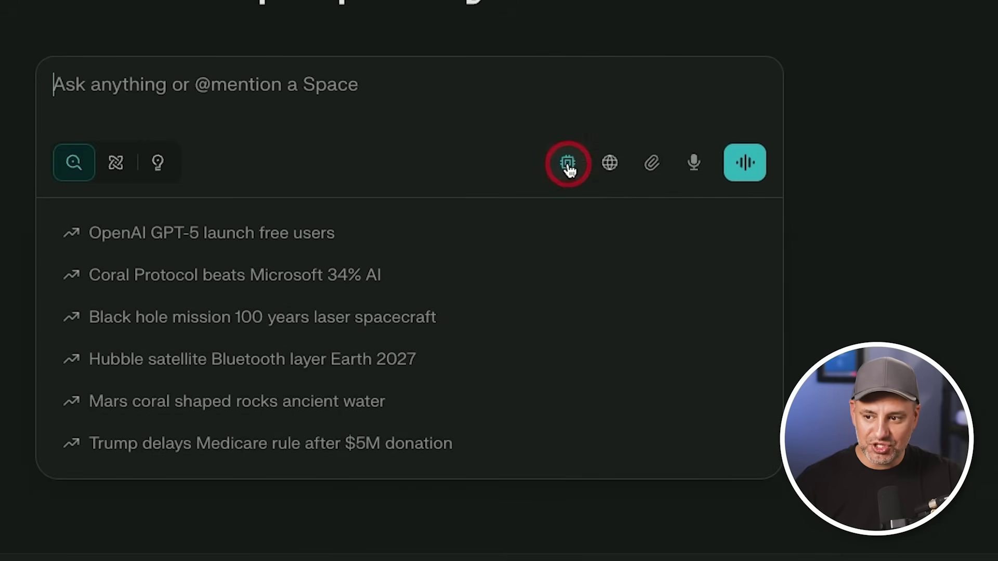
click(569, 163)
click(434, 214)
click(564, 165)
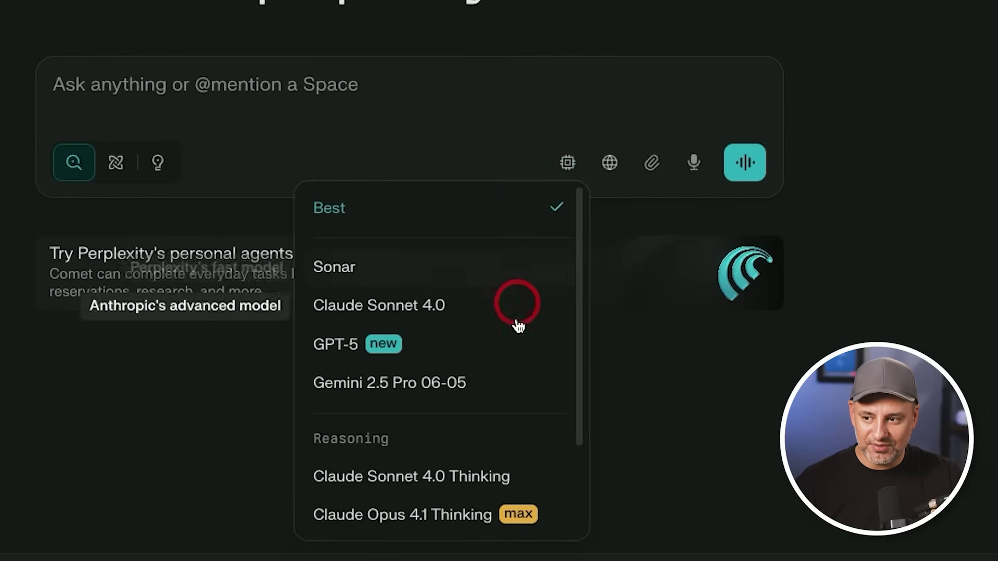
scroll(518, 370, down, 3)
scroll(517, 322, up, 3)
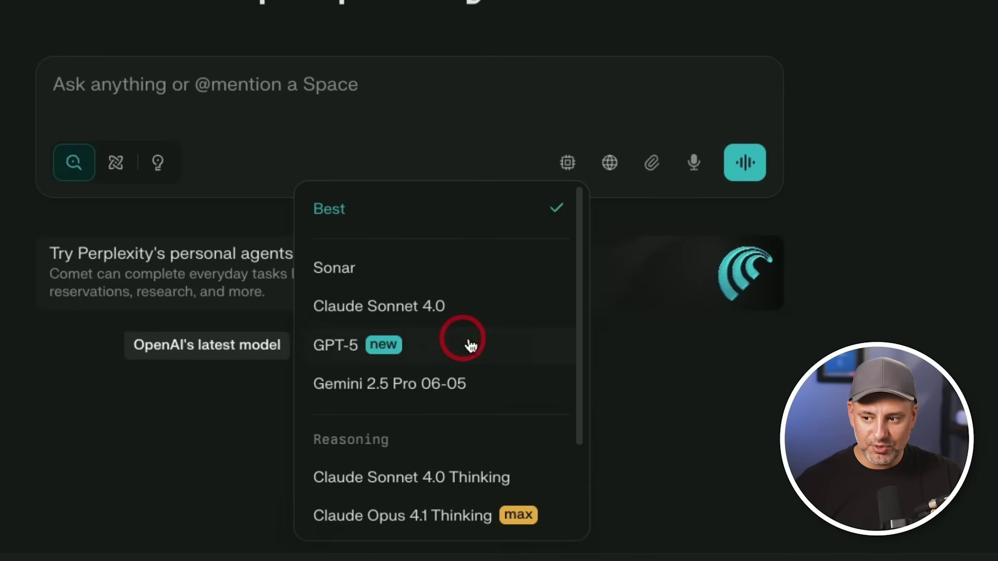
click(500, 157)
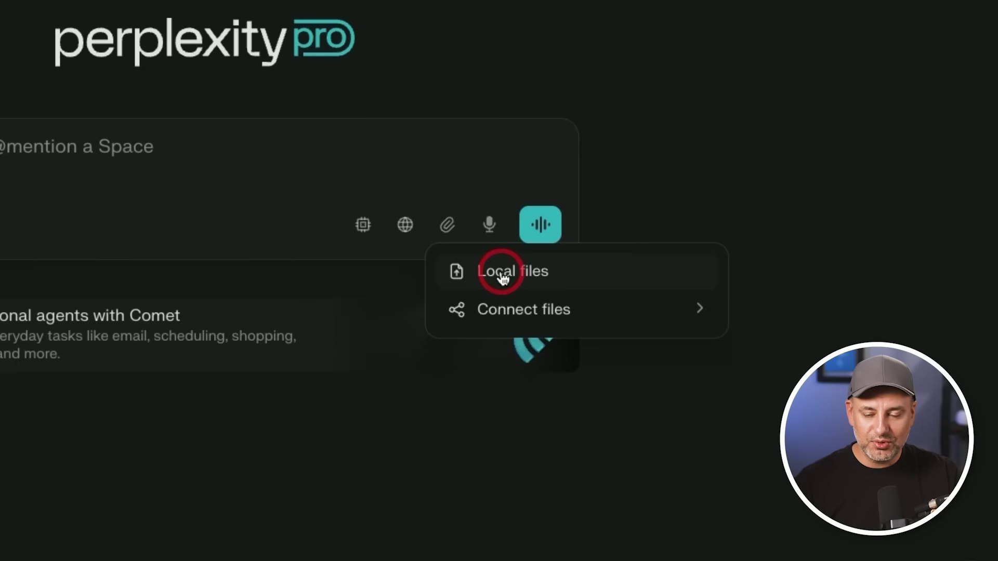
Attach the Google Drive document 'ChatGPT for Beginners Course - Skill Leap' to the question
mouse_move(528, 314)
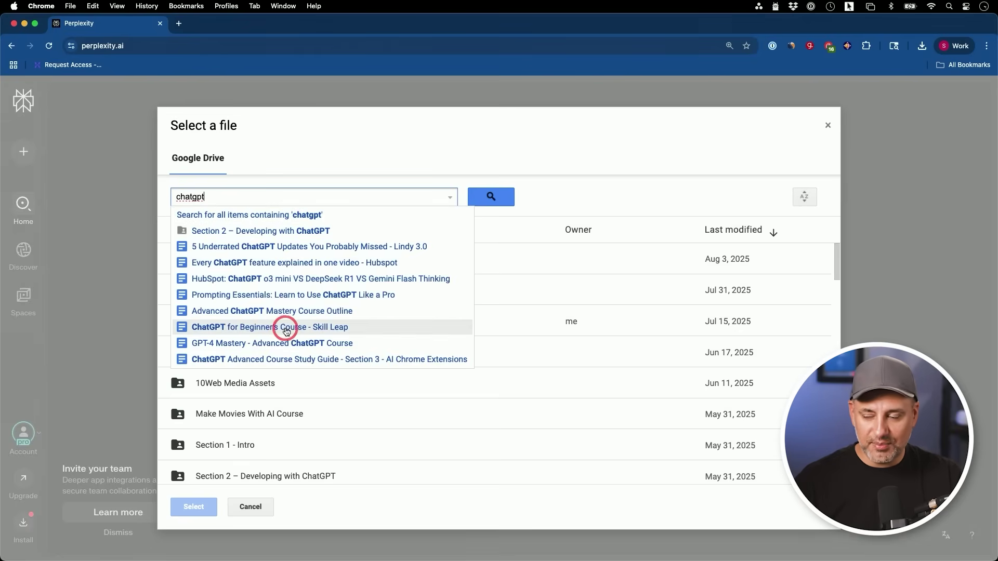
click(363, 327)
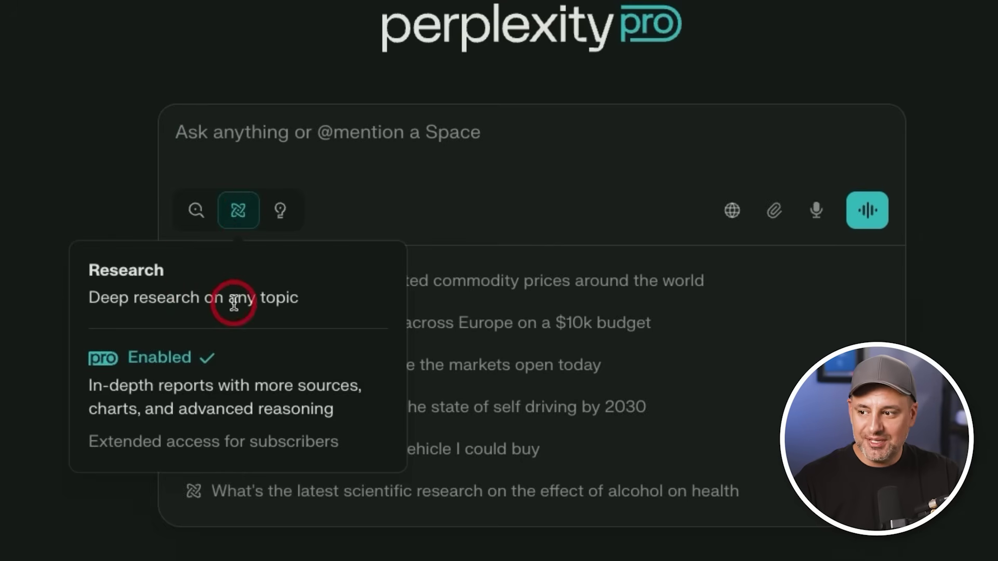
Switch the home search box from Search to Research mode
click(199, 215)
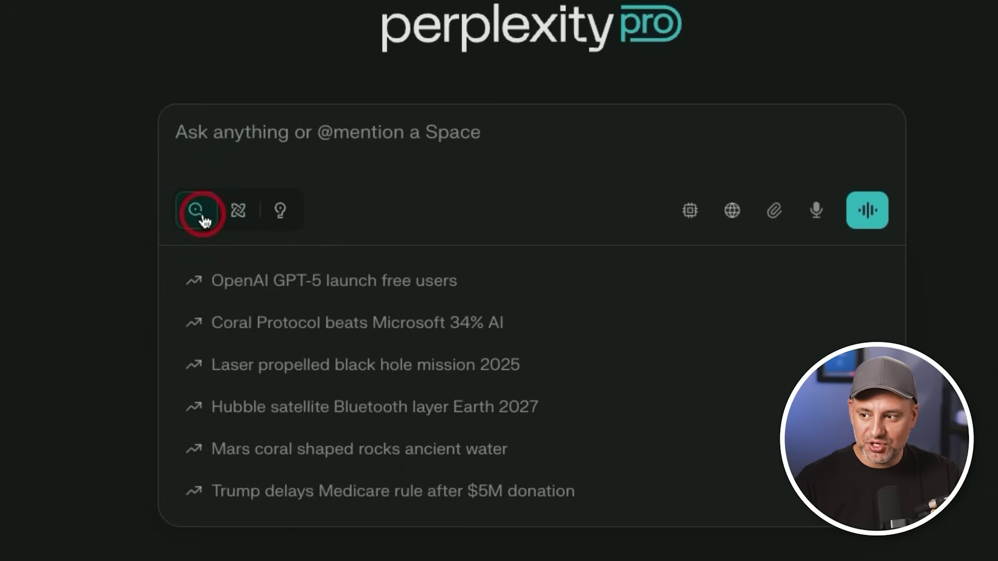
mouse_move(203, 219)
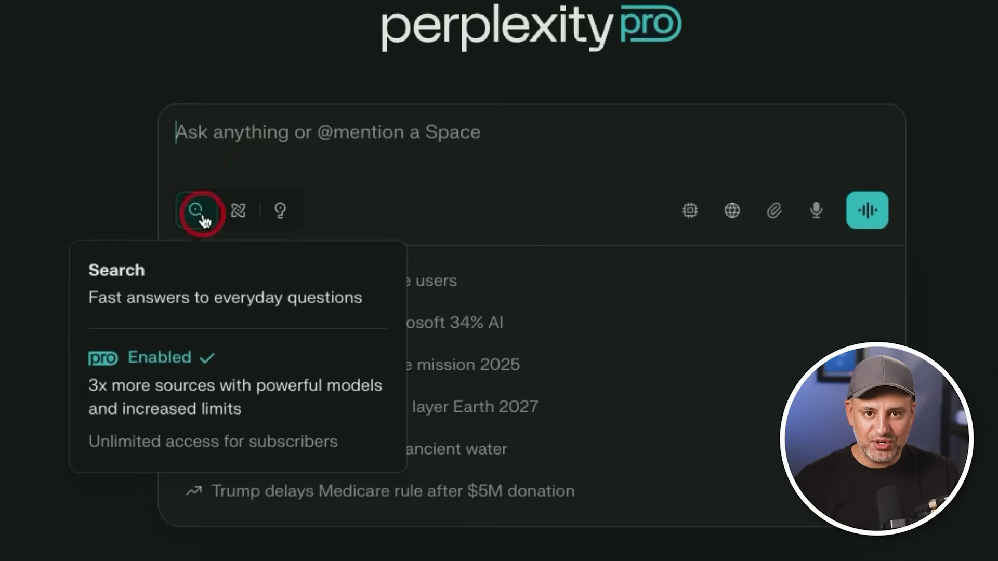
click(230, 213)
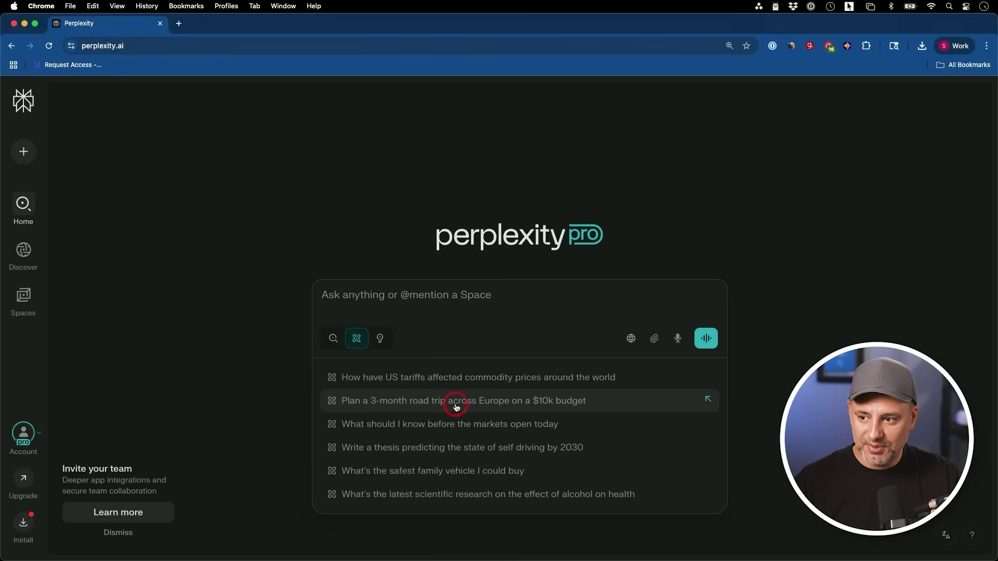
Run the 'Plan a 3-month road trip across Europe on a $10k budget' research and review the report
click(557, 403)
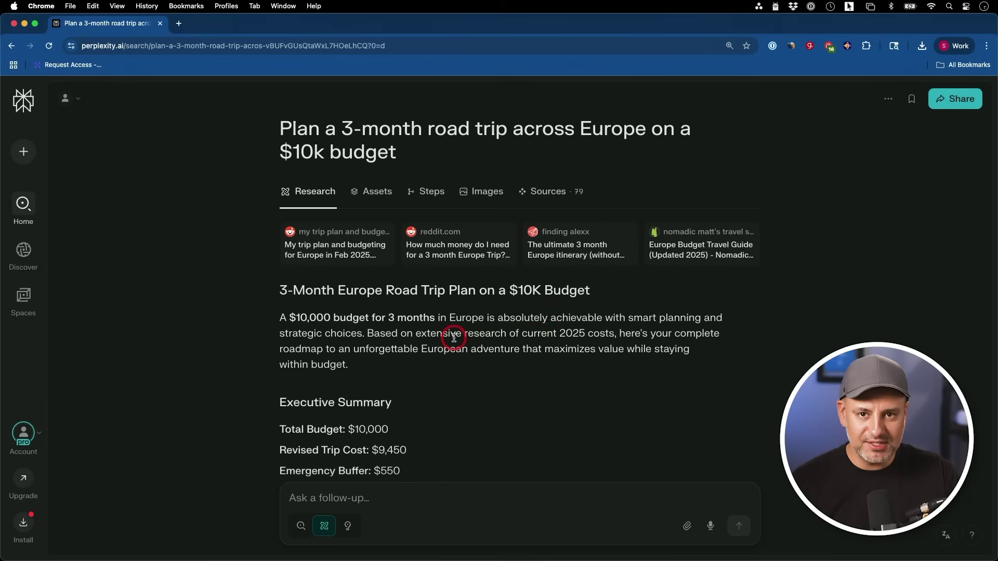
scroll(382, 329, down, 3)
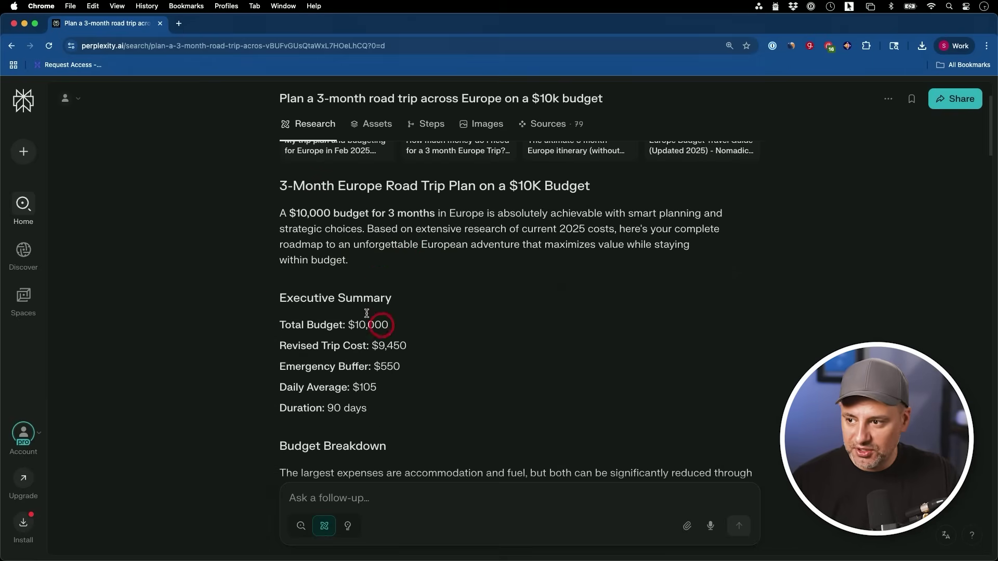
scroll(306, 244, down, 15)
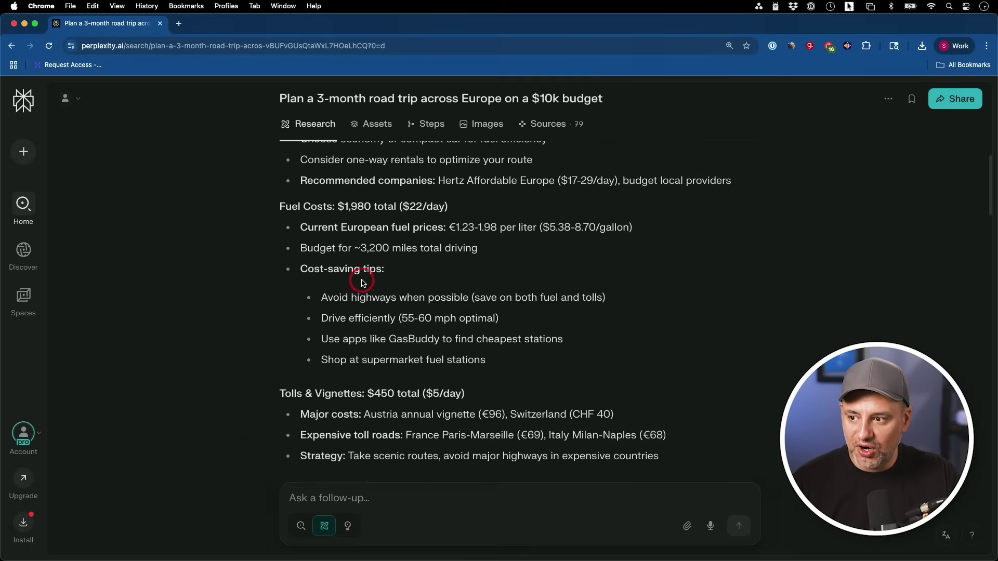
scroll(362, 282, down, 12)
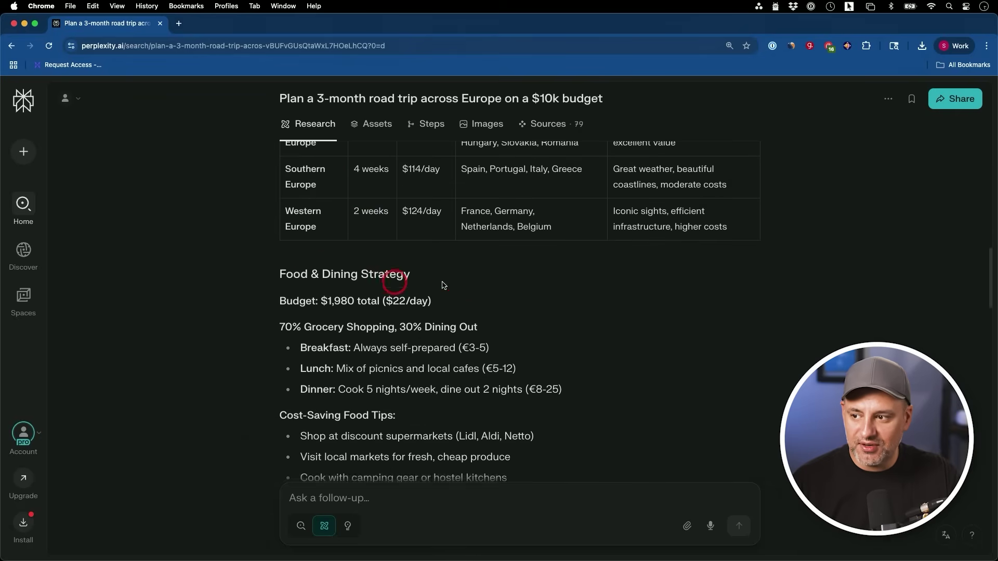
scroll(483, 281, down, 15)
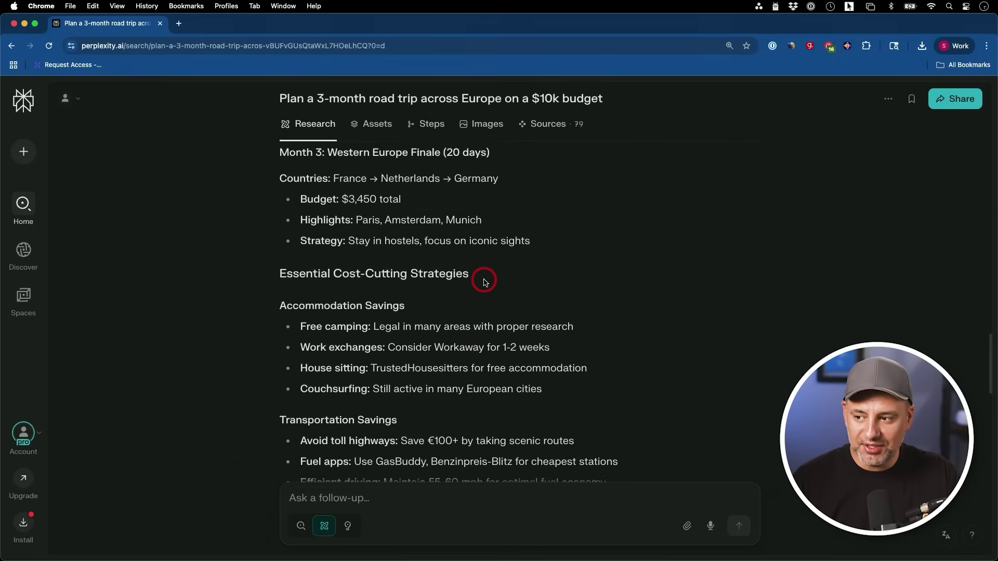
scroll(483, 281, down, 12)
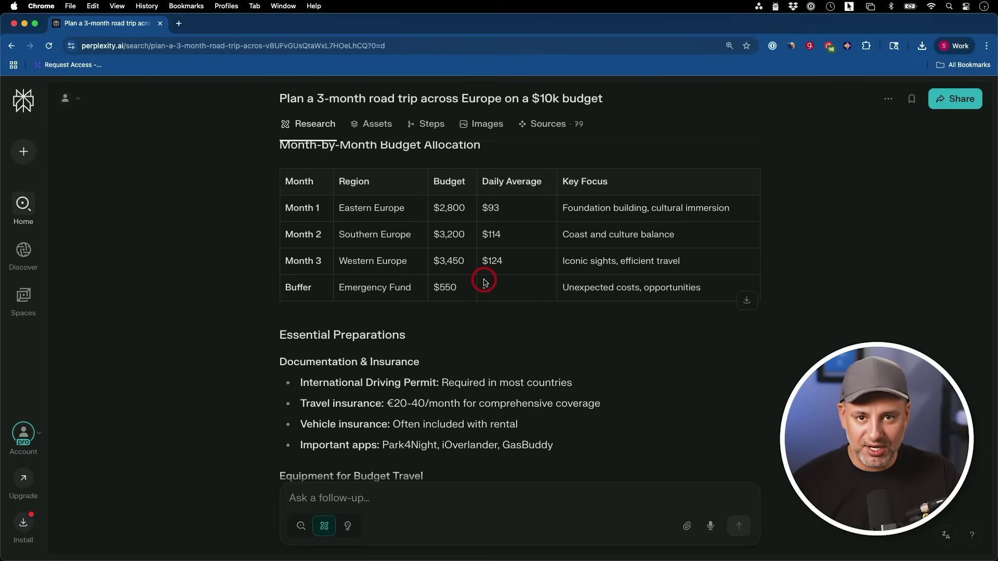
scroll(483, 282, down, 12)
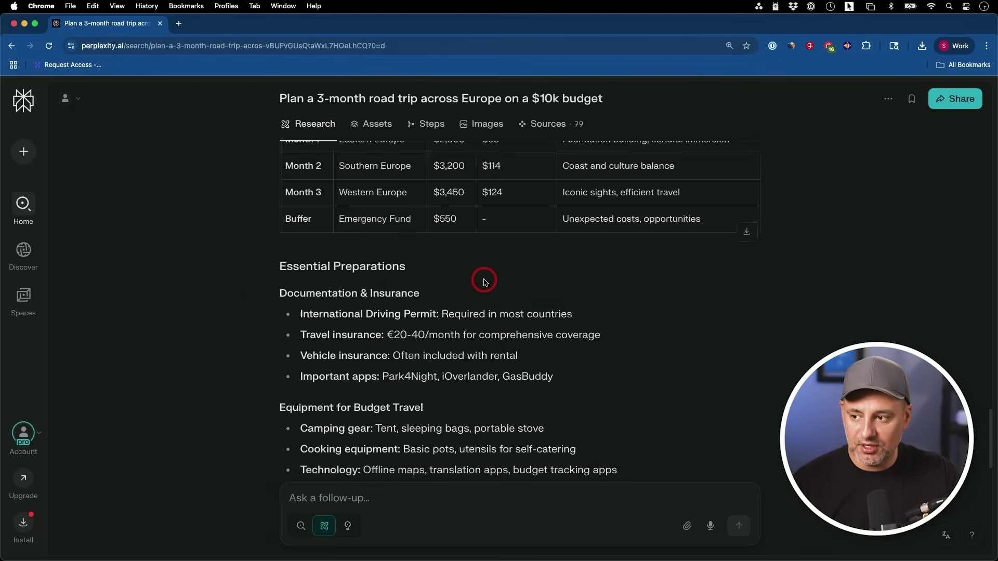
scroll(483, 281, down, 4)
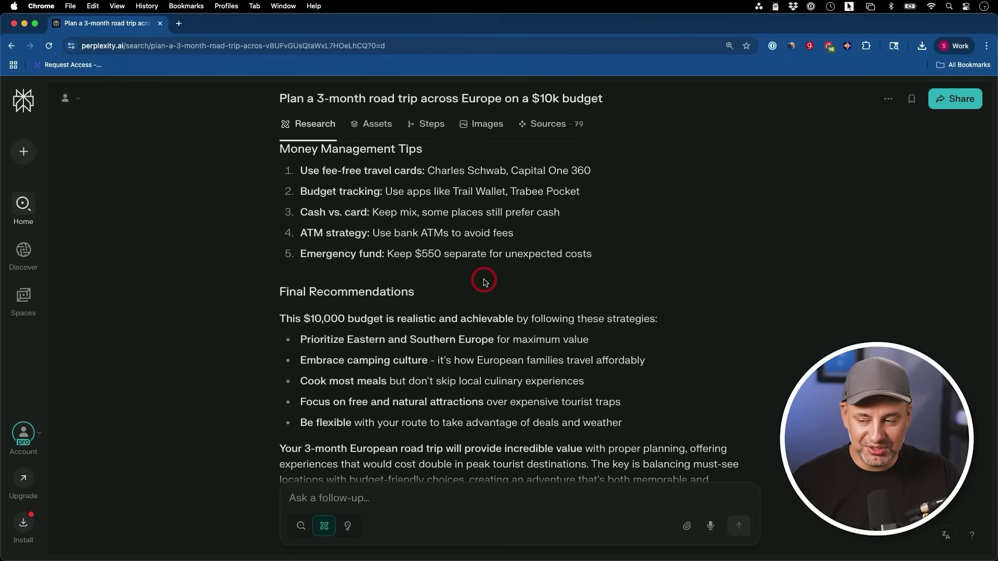
scroll(483, 281, down, 4)
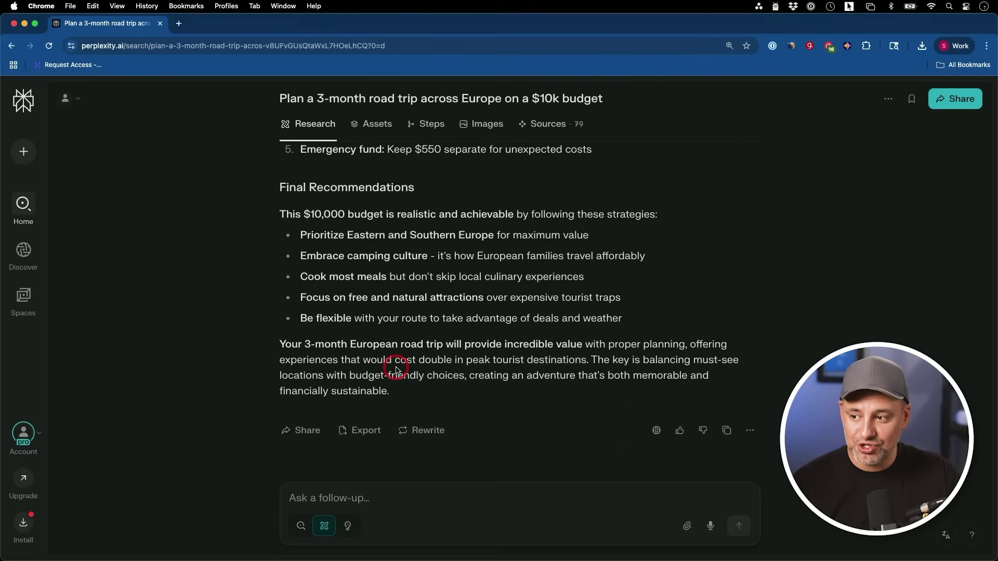
scroll(438, 352, up, 15)
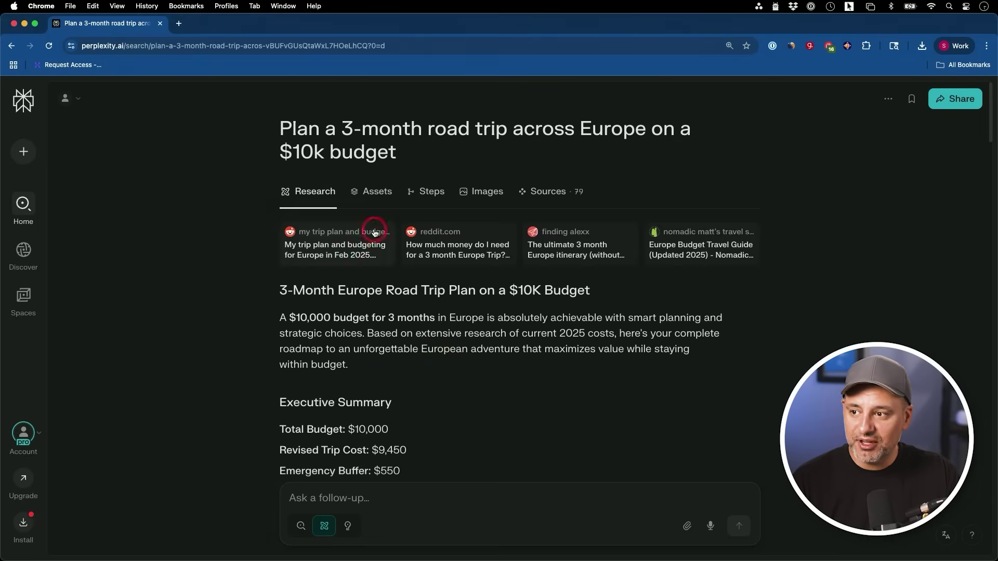
click(370, 192)
scroll(401, 288, down, 1)
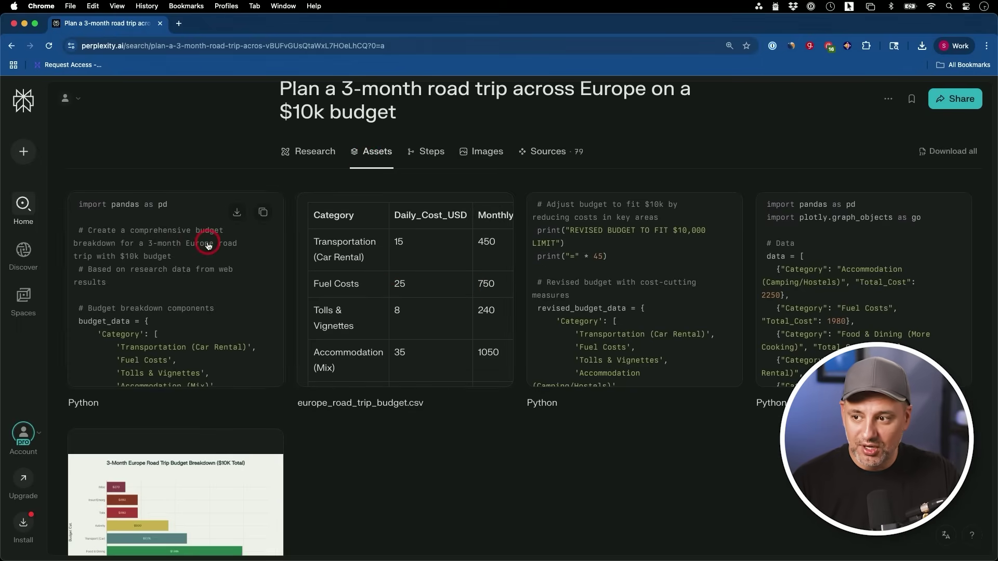
scroll(207, 243, down, 3)
scroll(216, 244, up, 4)
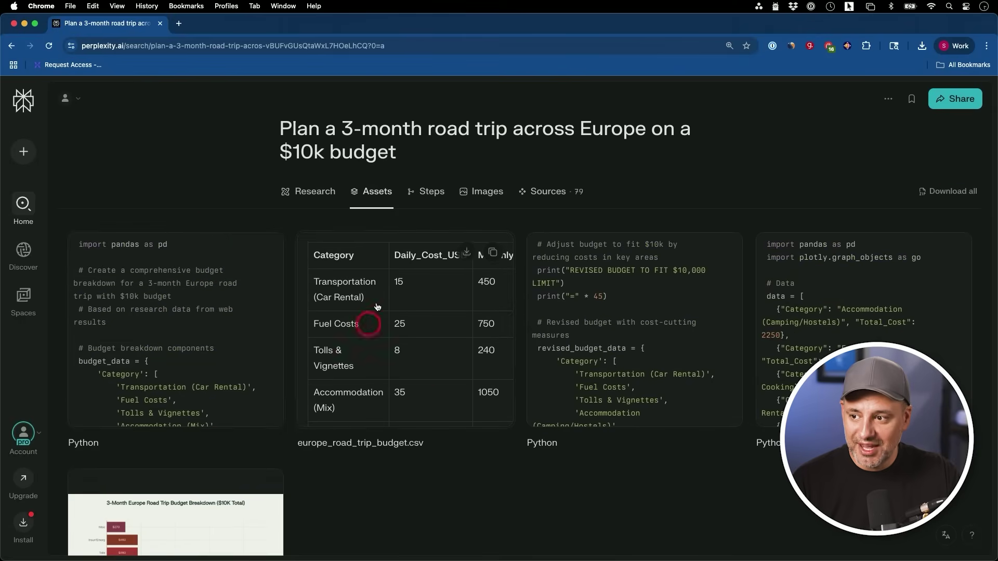
scroll(400, 301, down, 5)
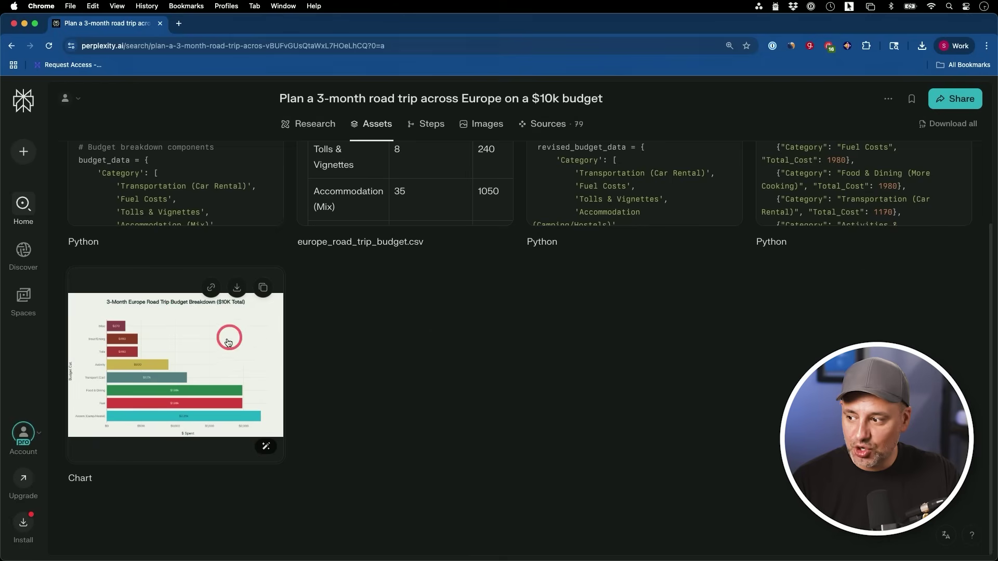
scroll(383, 347, up, 5)
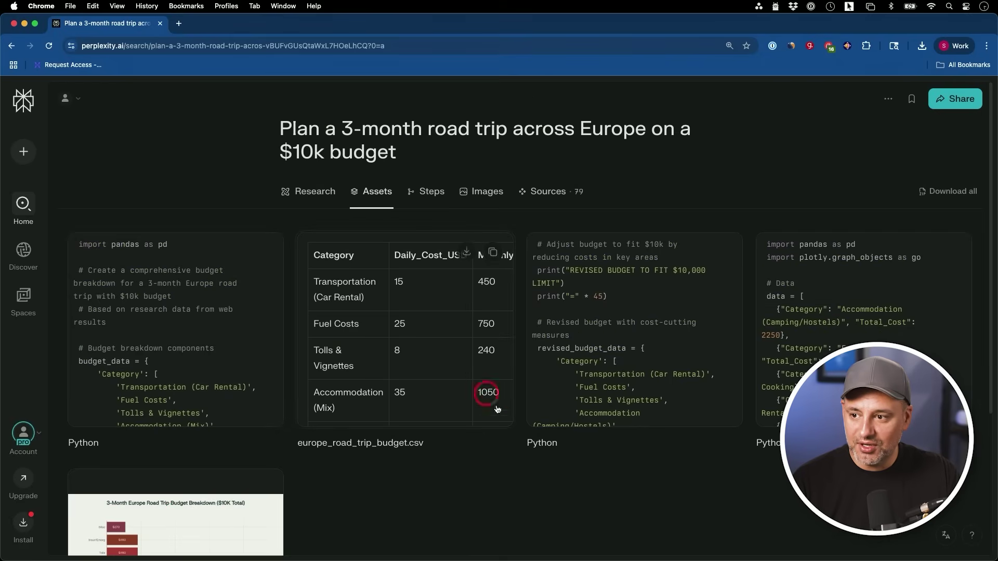
click(328, 192)
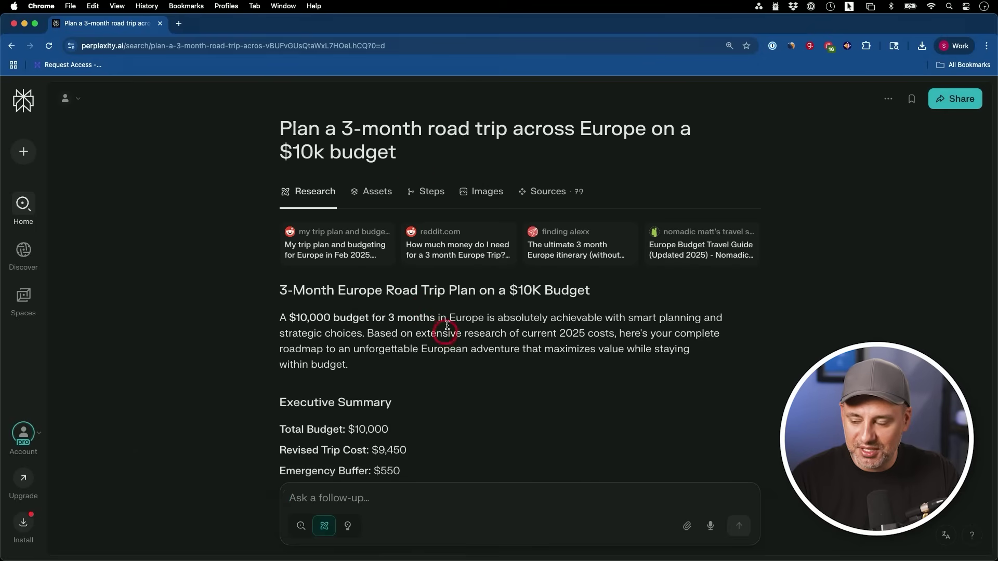
click(422, 194)
scroll(524, 335, down, 8)
scroll(523, 339, down, 15)
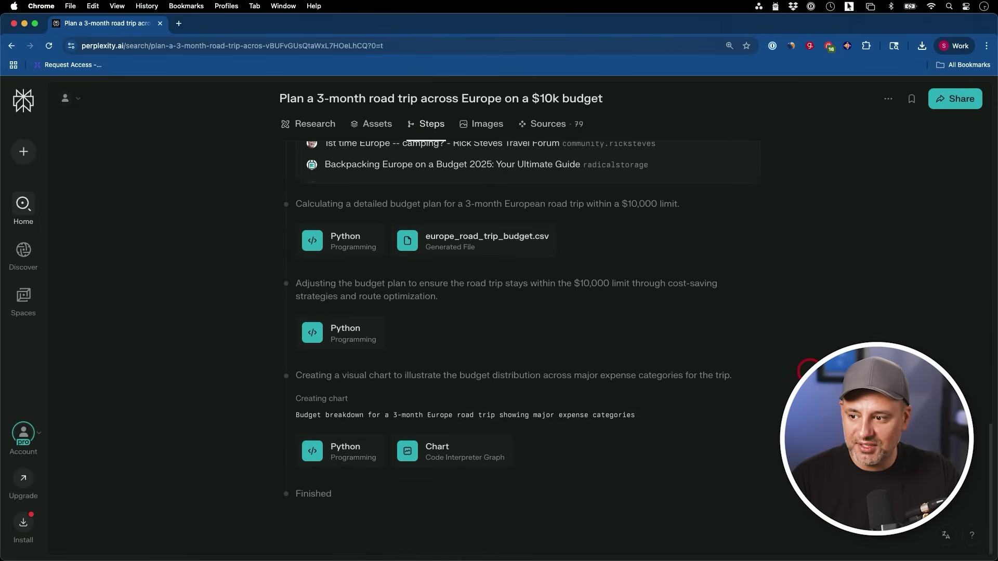
scroll(808, 370, up, 20)
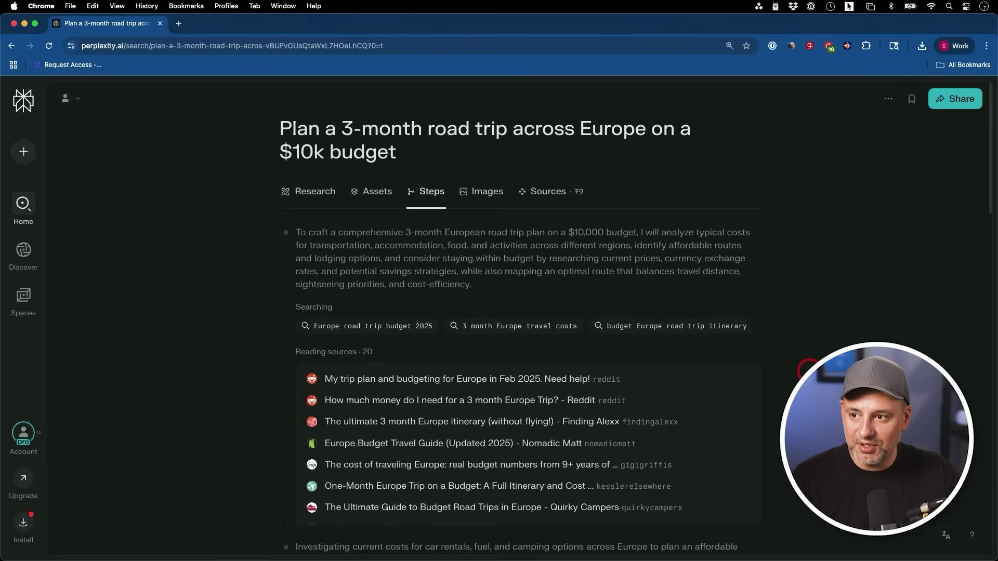
click(563, 194)
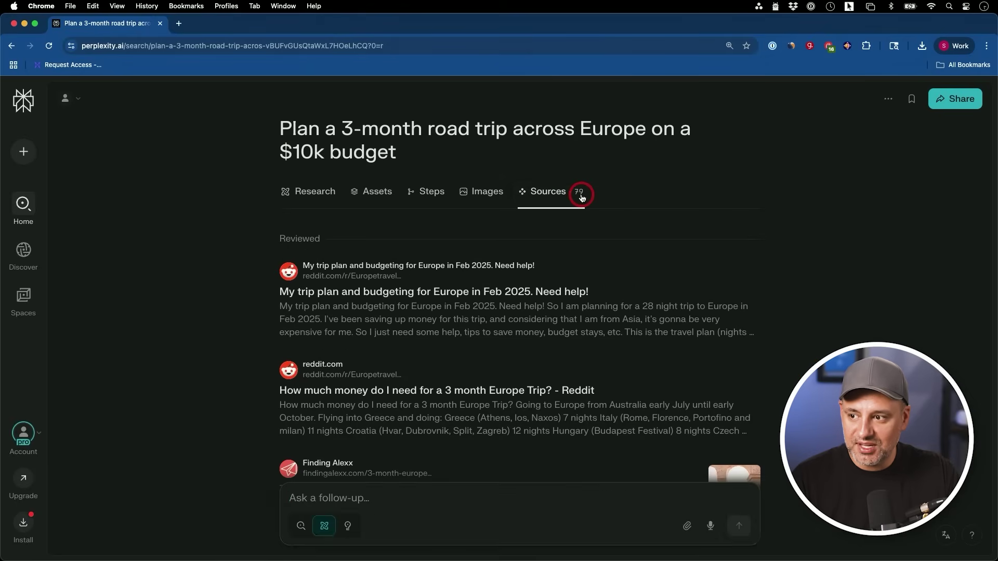
click(313, 197)
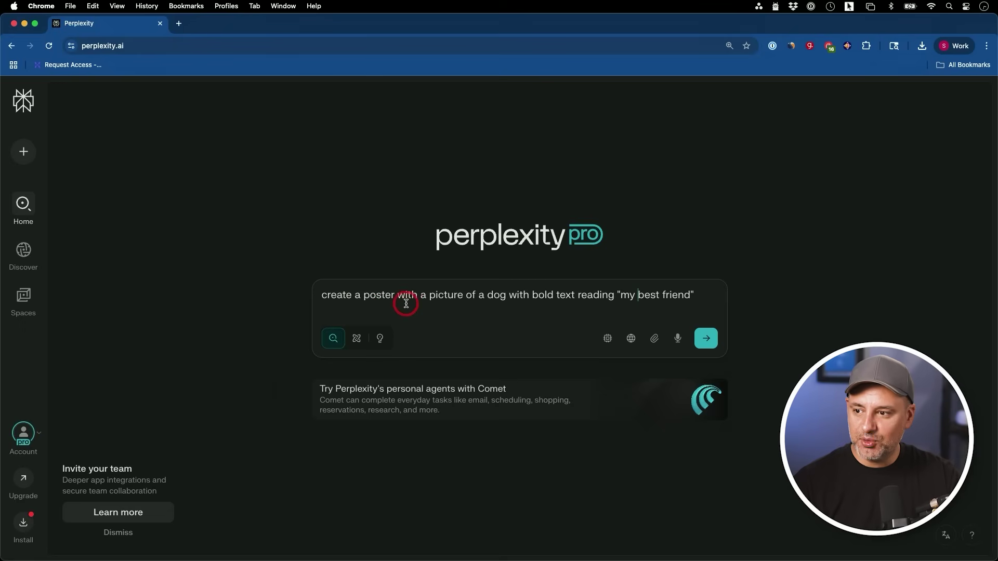
Submit the poster prompt of a dog with bold text reading 'my best friend'
click(706, 338)
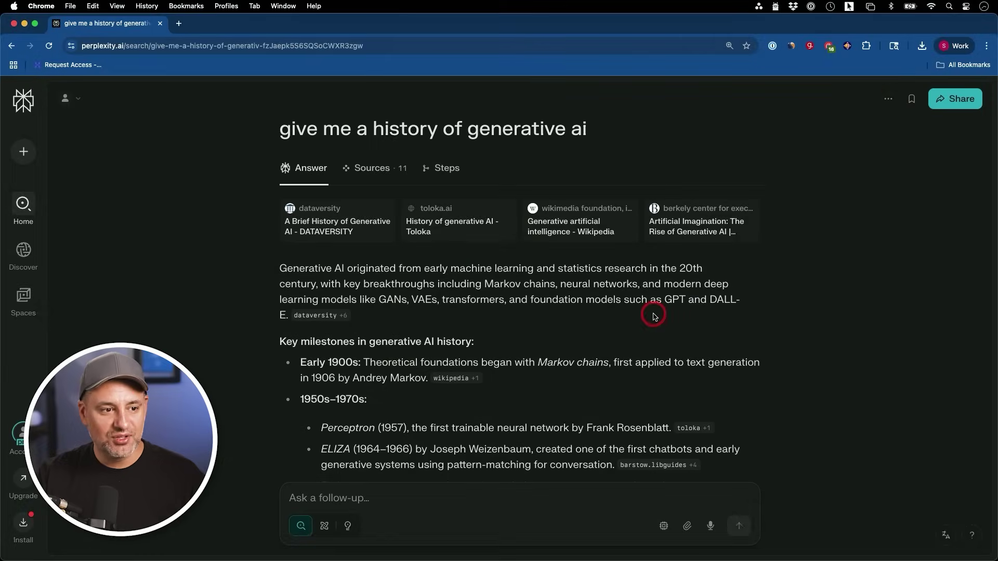
Convert the answer into an editable Generative AI History page and review its four sections
click(562, 240)
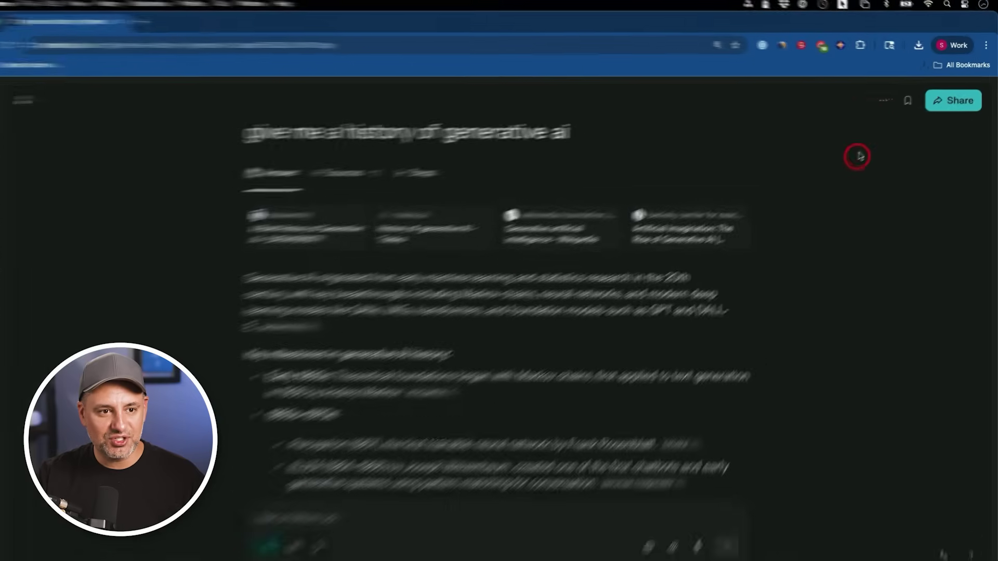
click(887, 99)
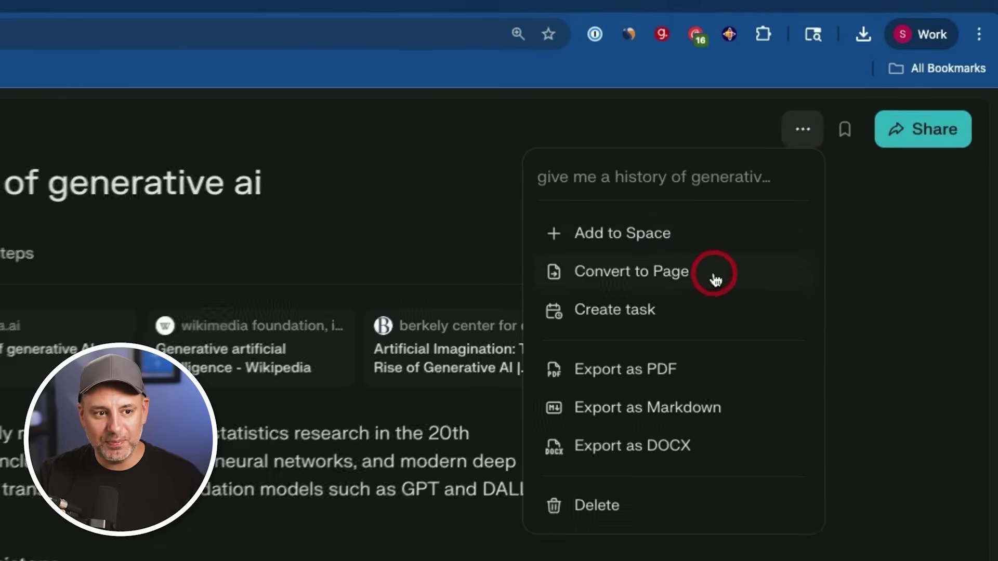
click(716, 281)
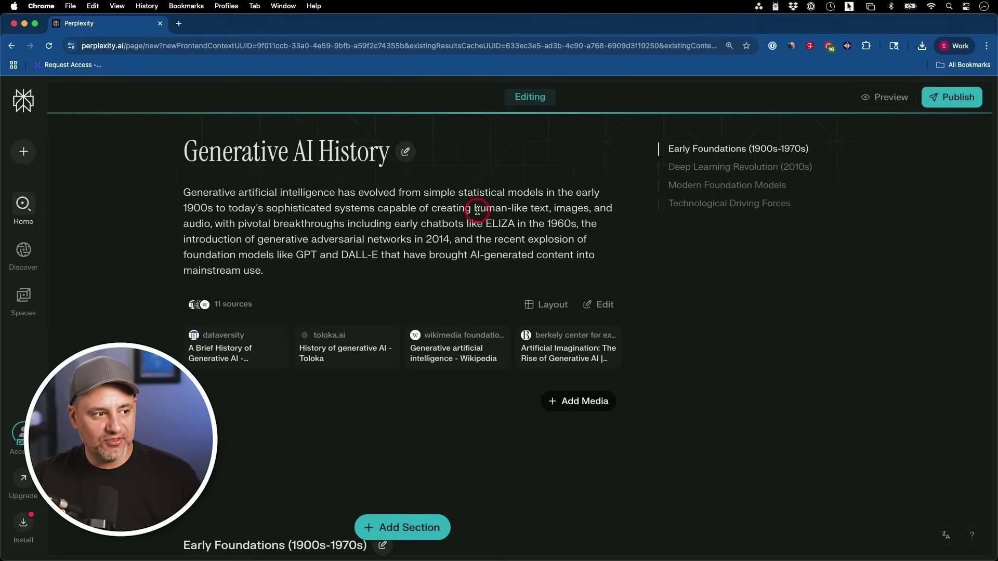
scroll(475, 208, down, 8)
scroll(478, 213, down, 7)
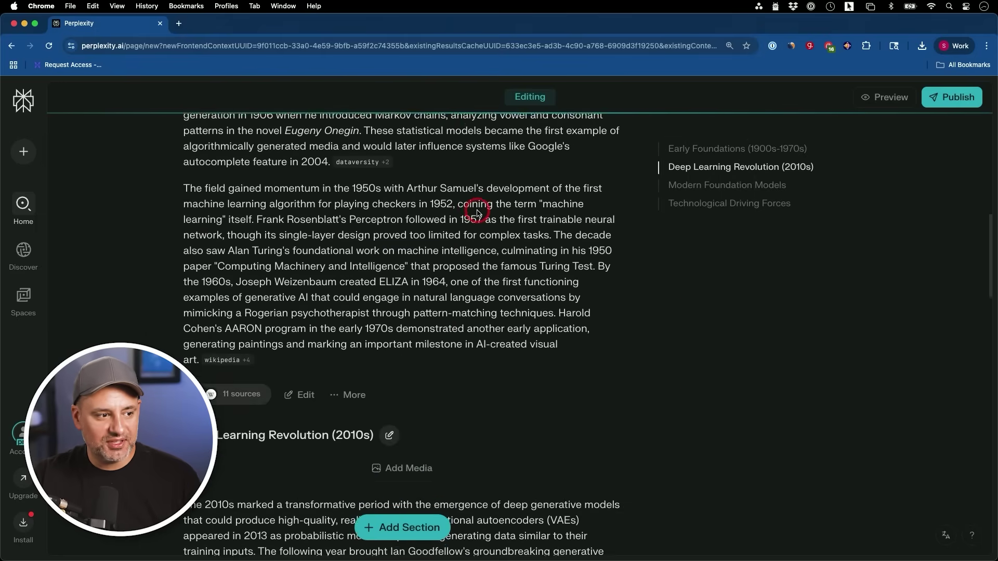
scroll(593, 258, down, 15)
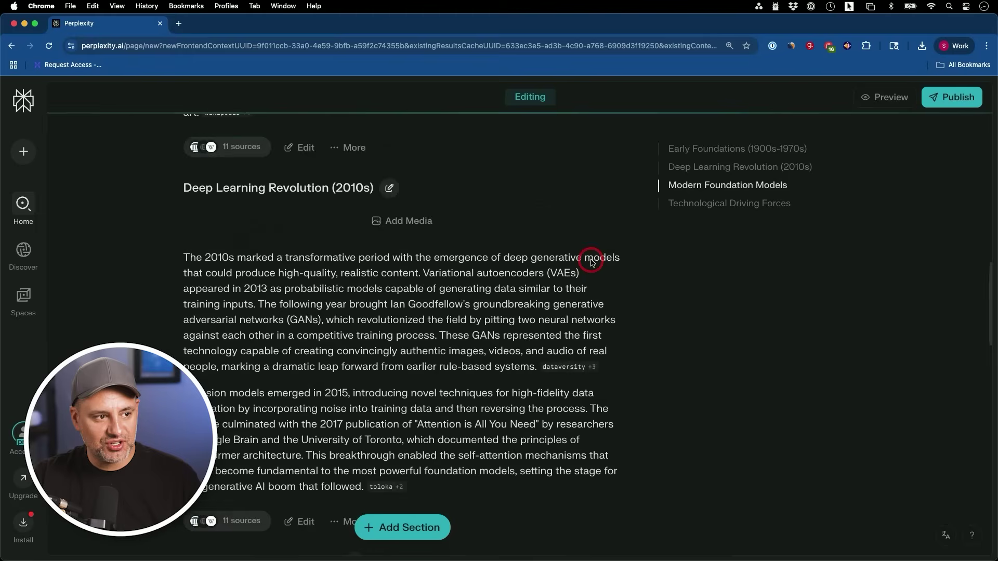
scroll(592, 258, down, 4)
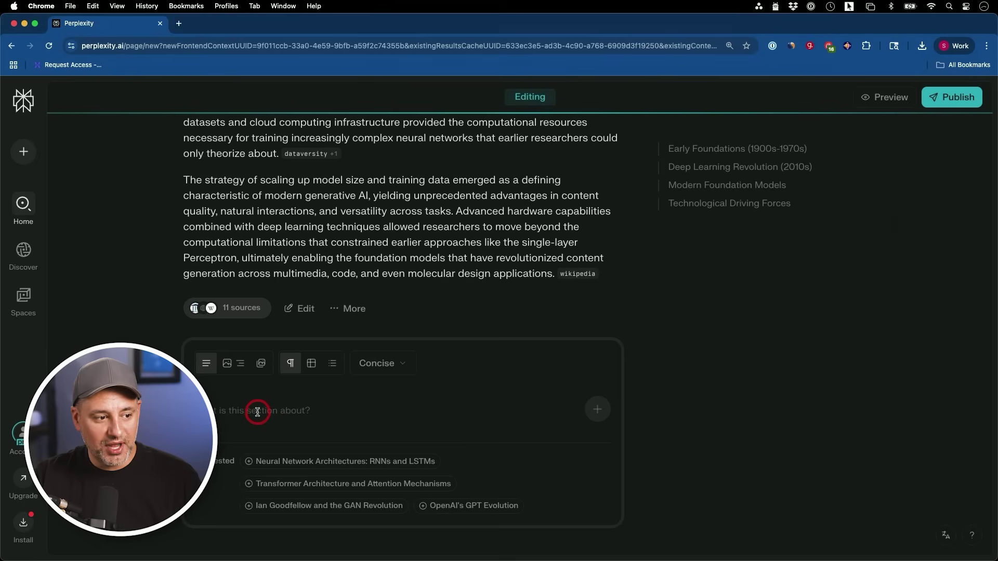
scroll(256, 413, down, 1)
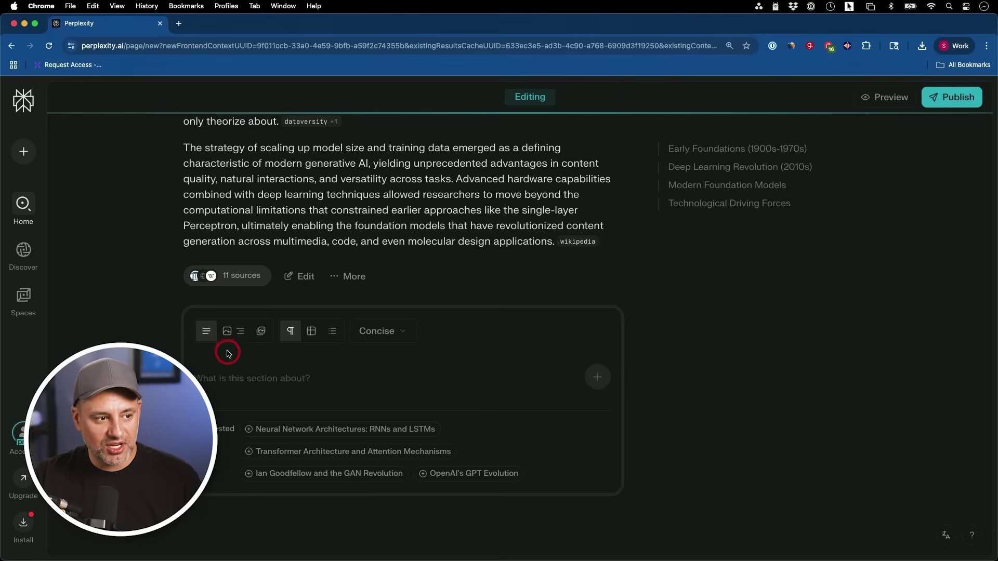
scroll(295, 355, up, 15)
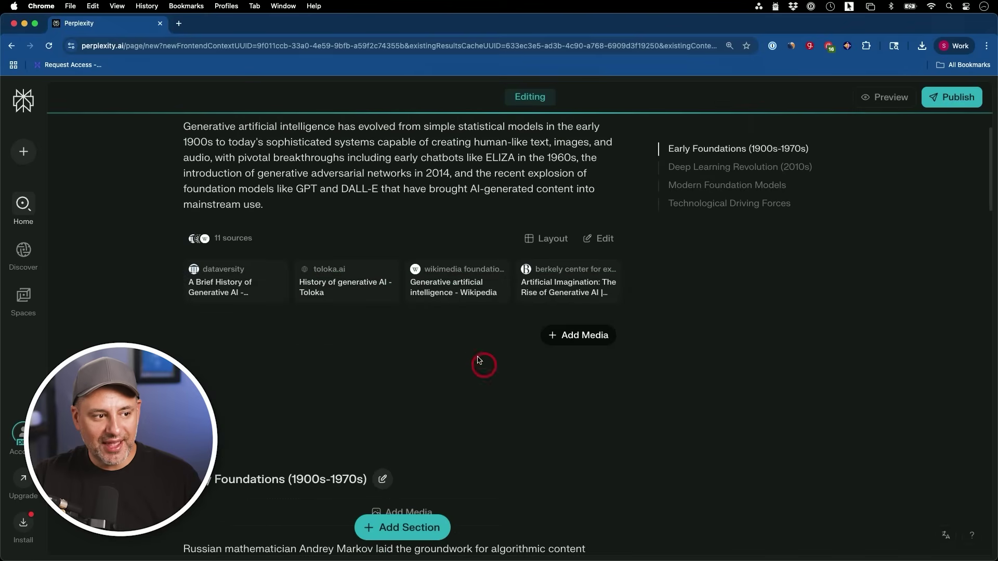
Add a generated image to the introduction section as its media
click(571, 338)
click(631, 218)
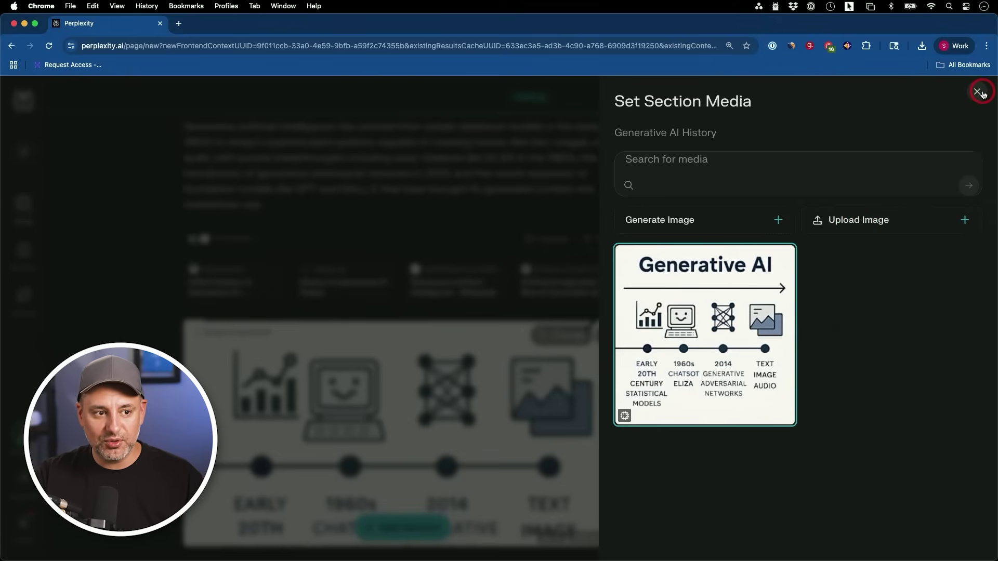
click(512, 230)
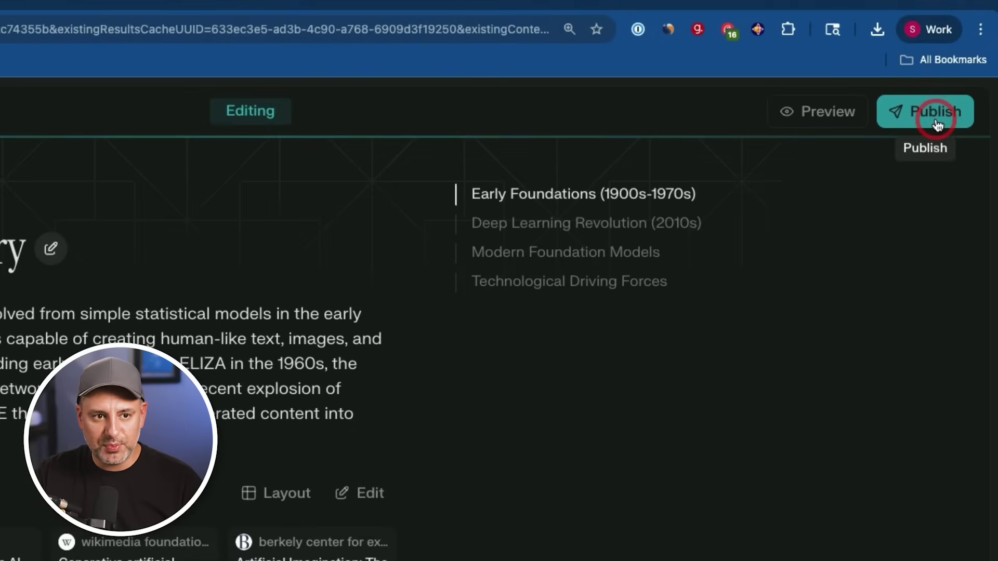
Publish the Generative AI History page and paste its copied link into a new tab
click(936, 125)
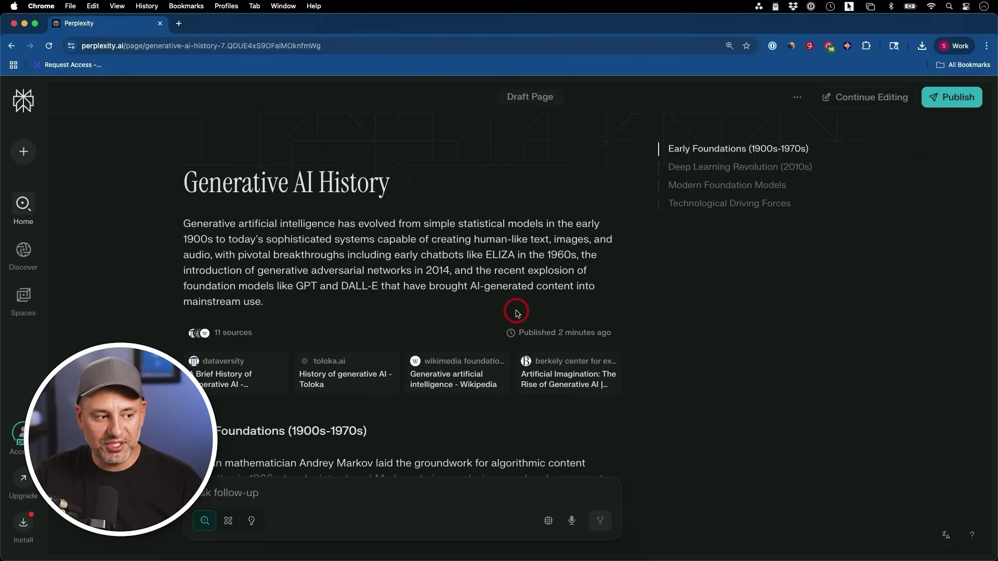
click(952, 104)
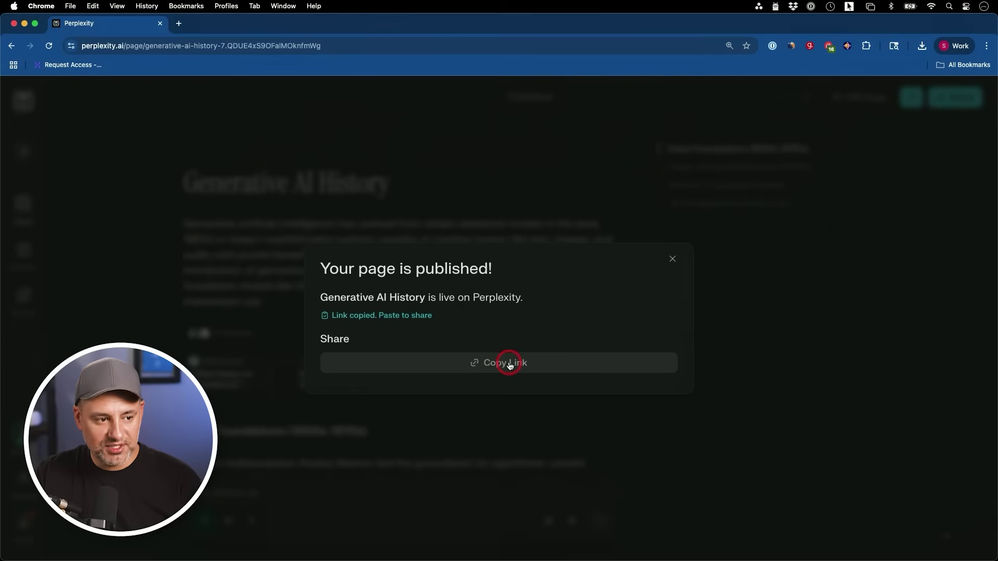
click(182, 24)
text(https://www.perplexity.ai/page/generative-ai-history-7.QDUE4xS9OFalMOknfmWg)
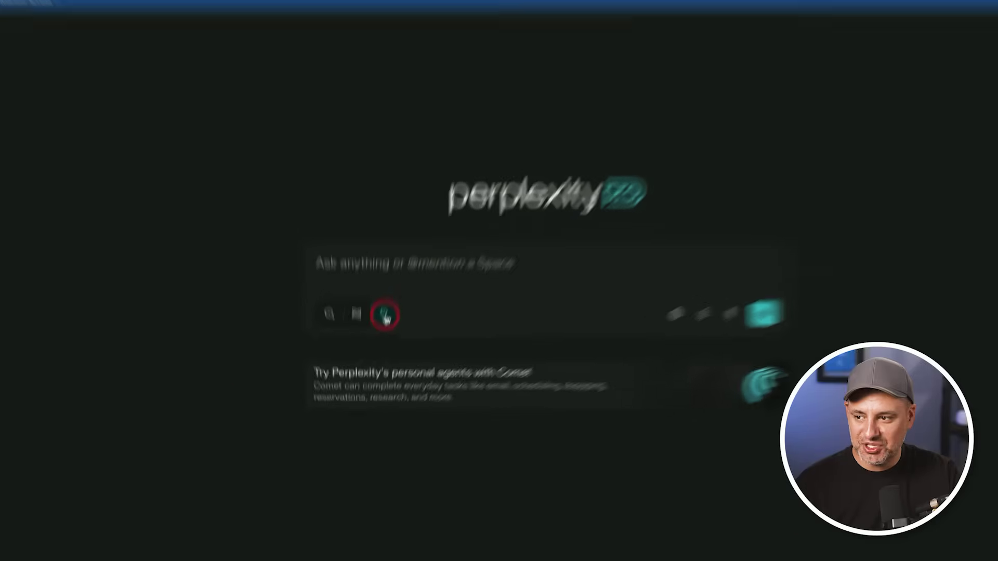
Submit a Labs-mode request for a real-time dashboard of the top 10 stocks and Bitcoin
click(385, 315)
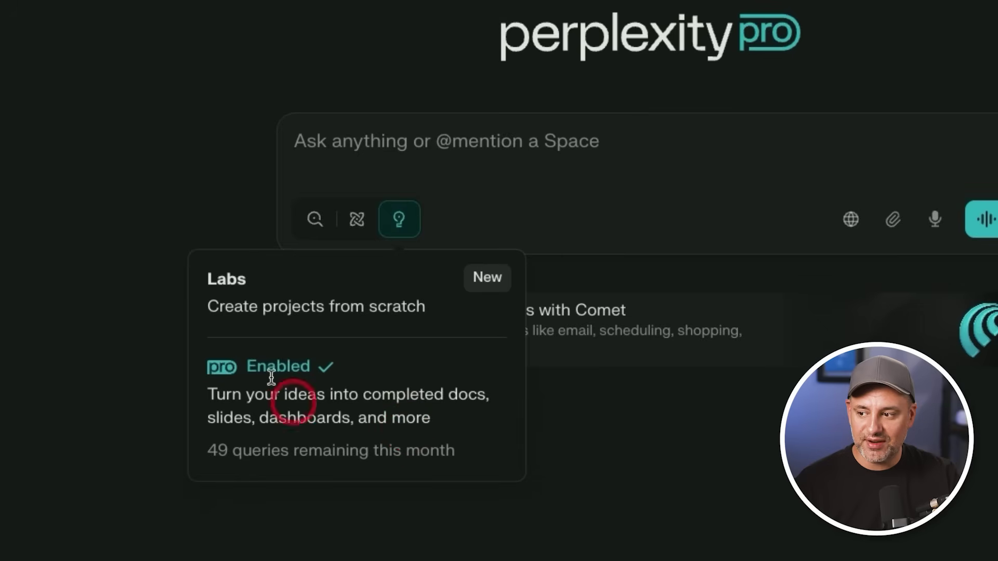
click(416, 144)
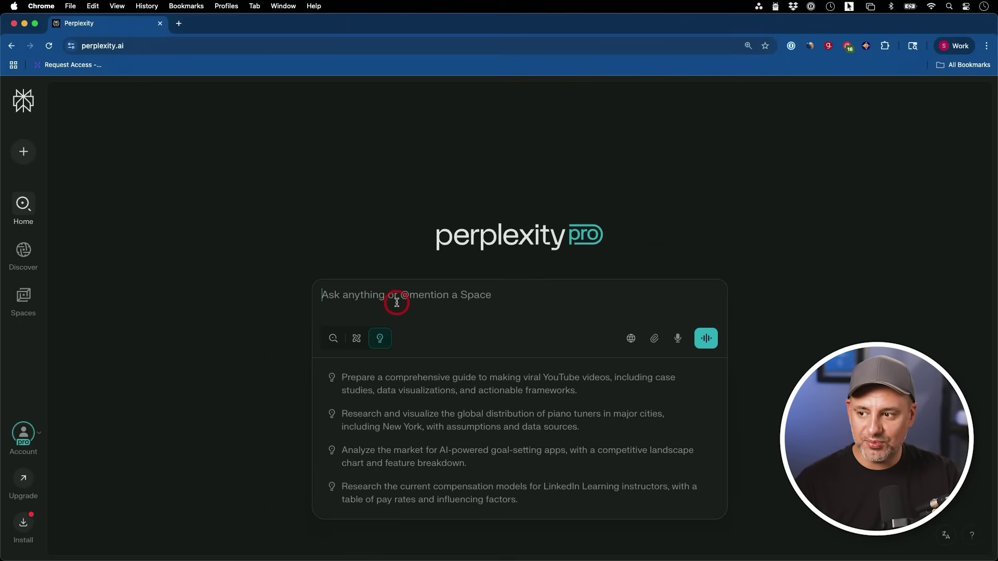
text(Create a real-time visual dashboard that shows: The top 10 performing stocks today (based on % change or market cap). The current price and 24-hour % change for Bitcoin (BTC). Use line charts for price trends (last 7 days). Use bar charts for daily % change. Include a simple table with: Stock/BTC name Current price % change (24h) Volume Use clean, modern design. Pull real-time data from Yahoo Finance or CoinGecko API. Make it responsive for web and mobile. I want a quick visual at a glance.")
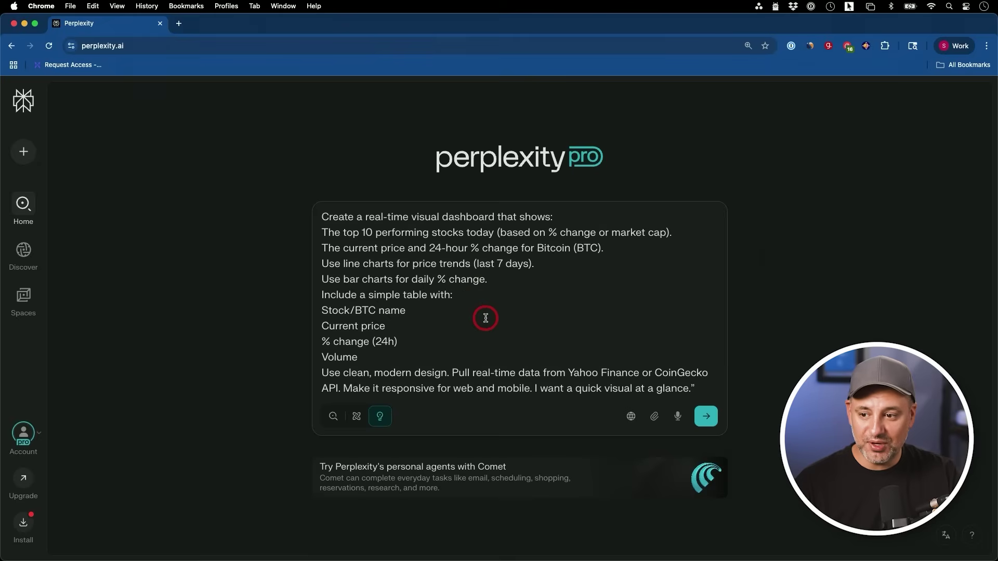
click(707, 417)
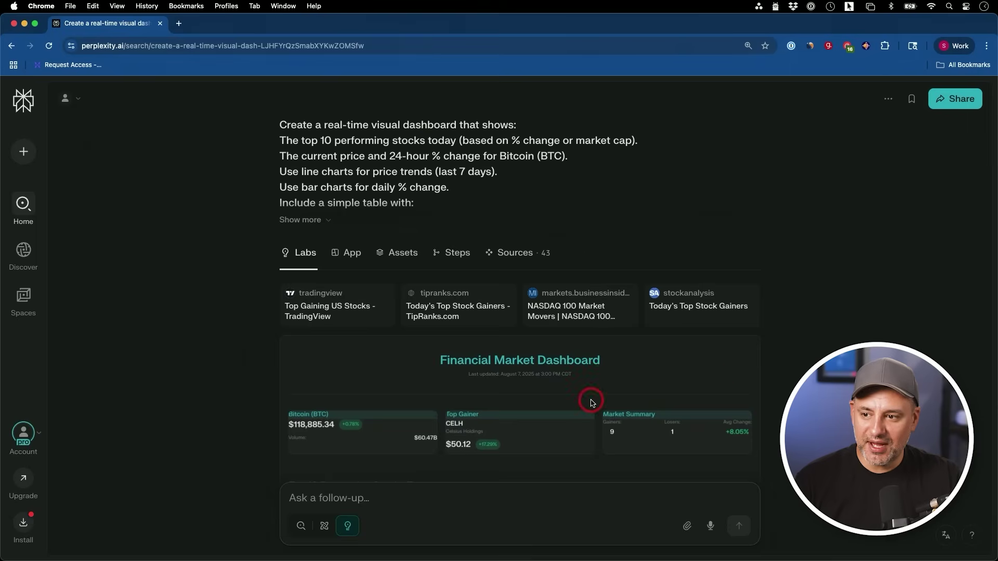
Show the Financial Market Dashboard as an app and open it in its own tab
scroll(592, 400, down, 5)
scroll(766, 367, down, 5)
scroll(670, 357, down, 2)
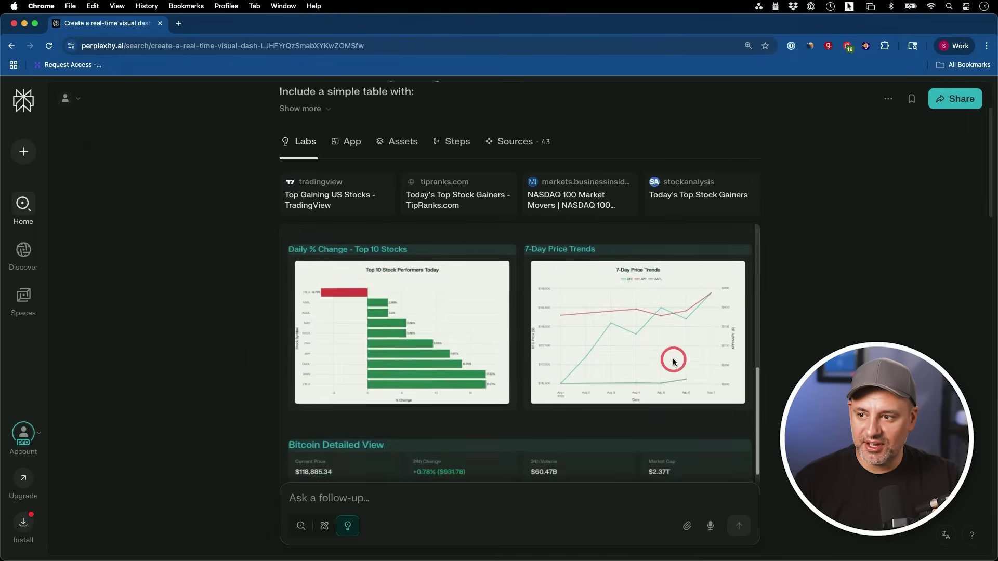
scroll(674, 362, up, 5)
scroll(673, 361, up, 3)
scroll(468, 286, up, 2)
click(352, 257)
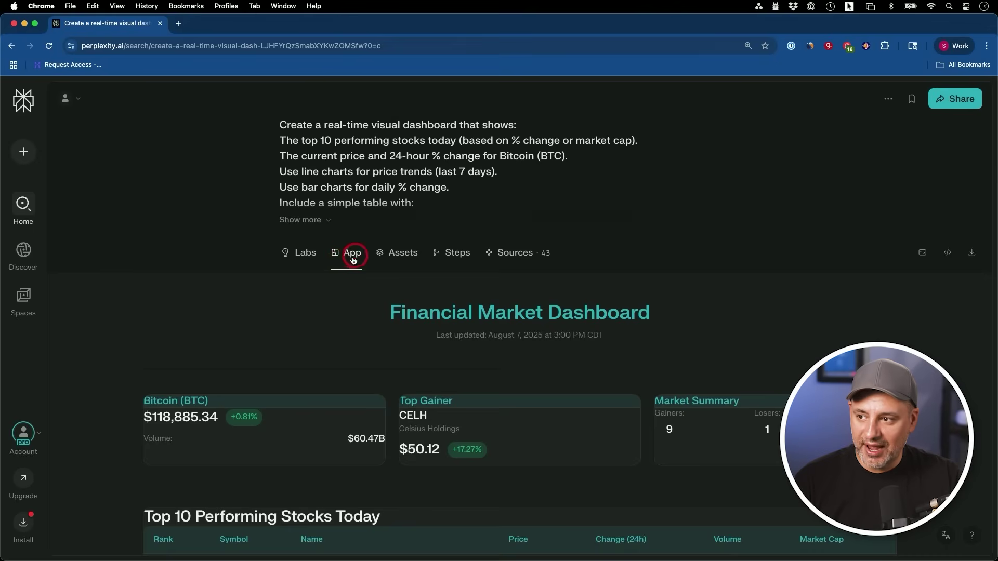
click(920, 254)
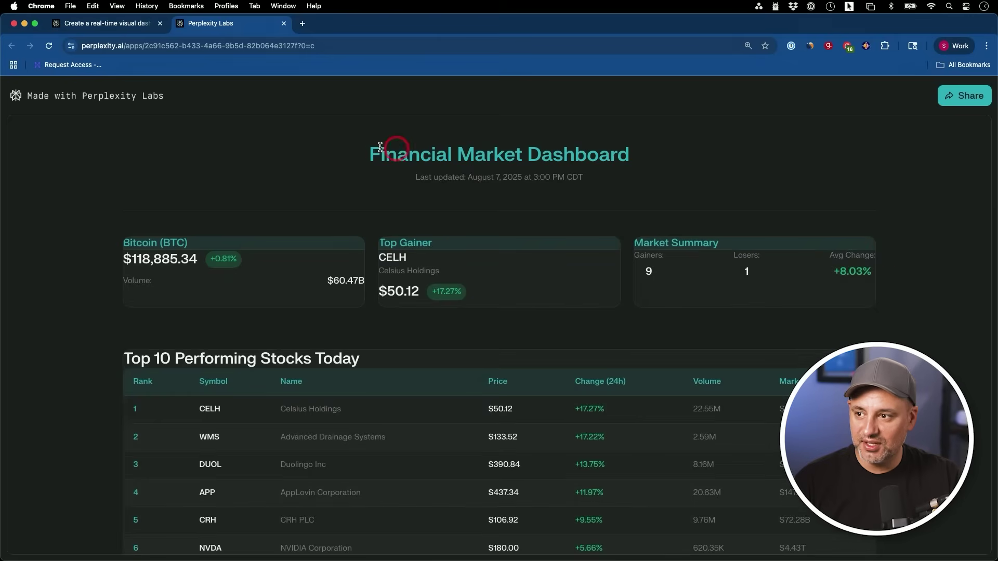
Review the full-page dashboard, highlighting its title and the Top Gainer card
drag(376, 154, 715, 151)
click(718, 152)
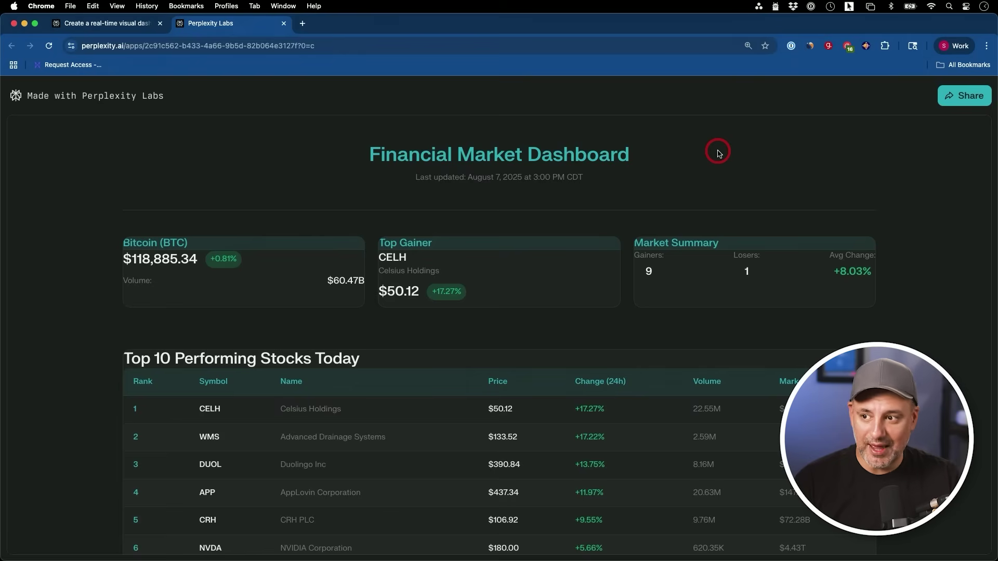
scroll(442, 193, down, 2)
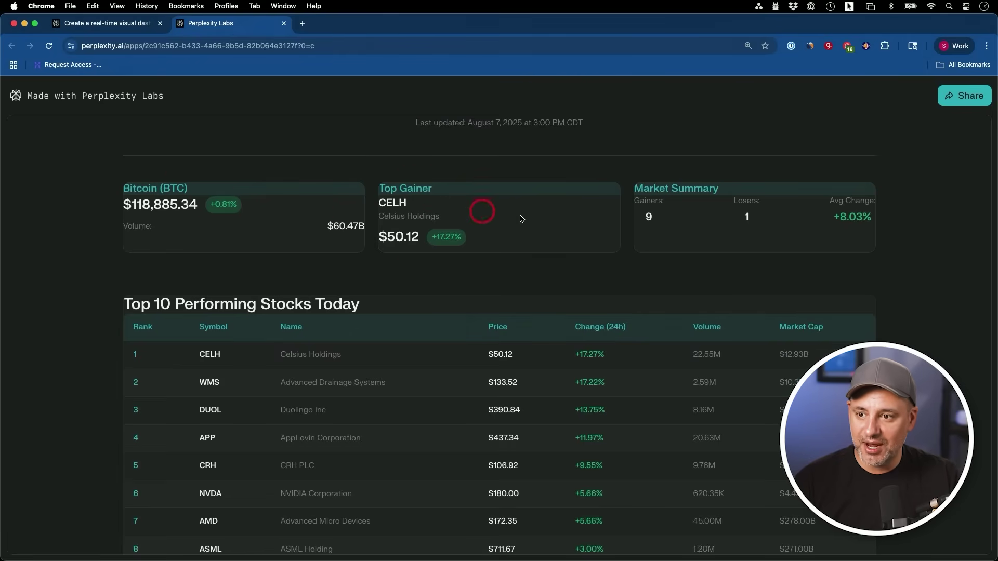
scroll(598, 232, up, 1)
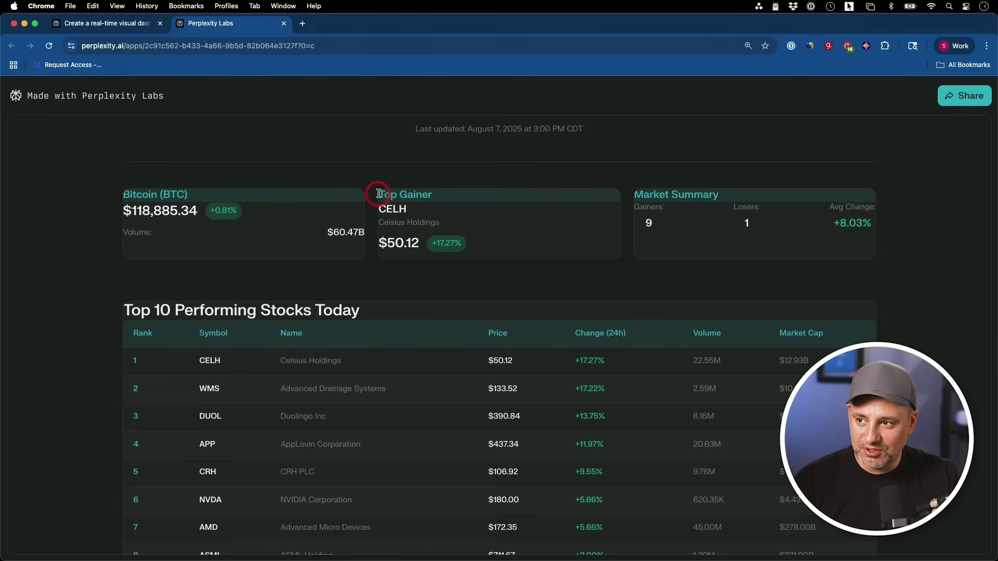
drag(381, 193, 474, 244)
click(478, 244)
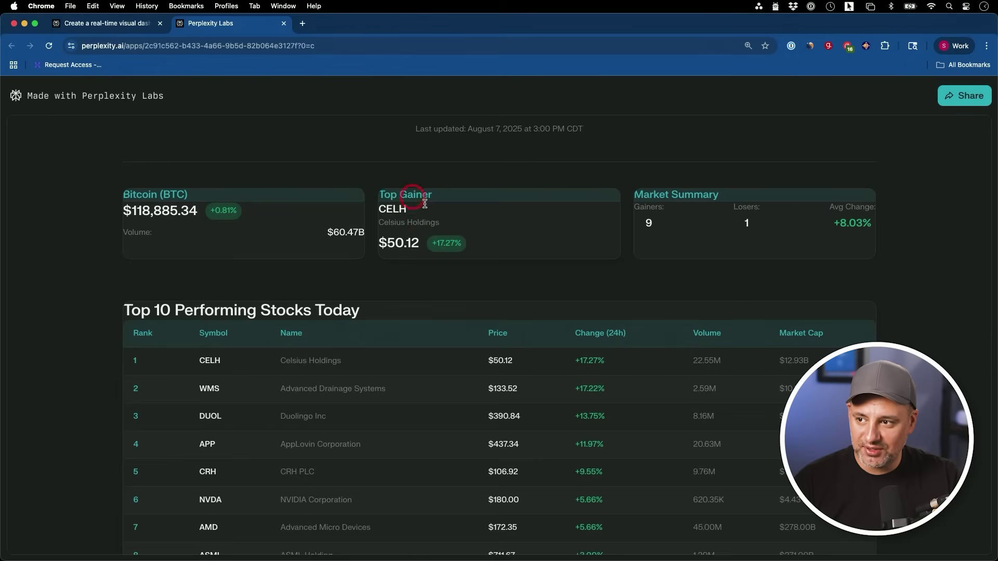
scroll(425, 203, down, 3)
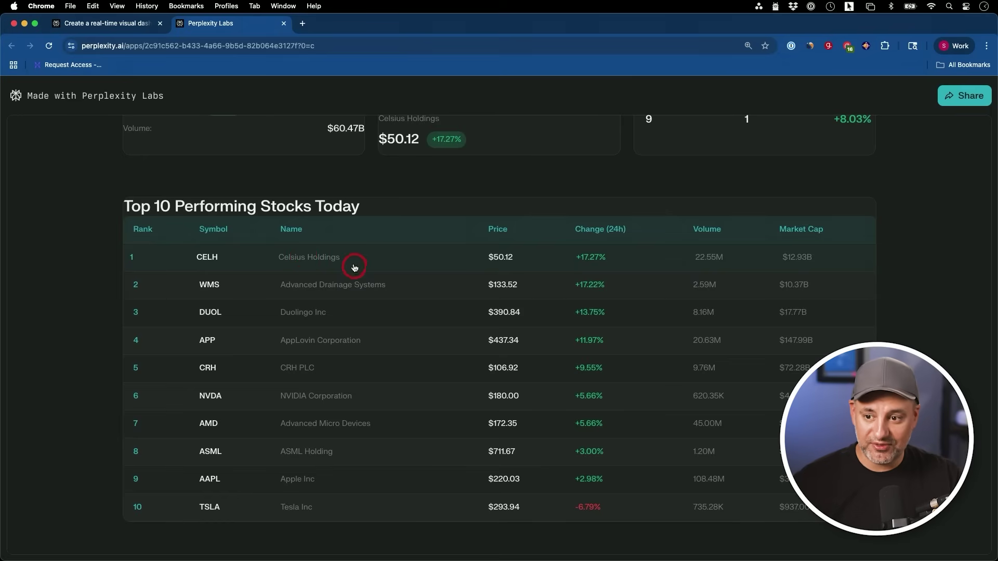
scroll(383, 397, down, 5)
scroll(383, 397, down, 7)
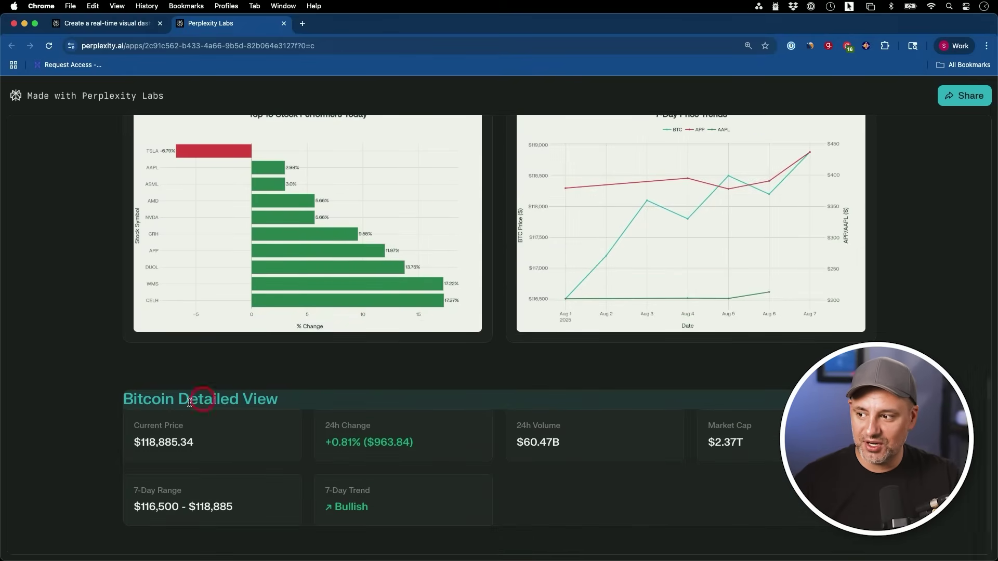
scroll(452, 418, up, 15)
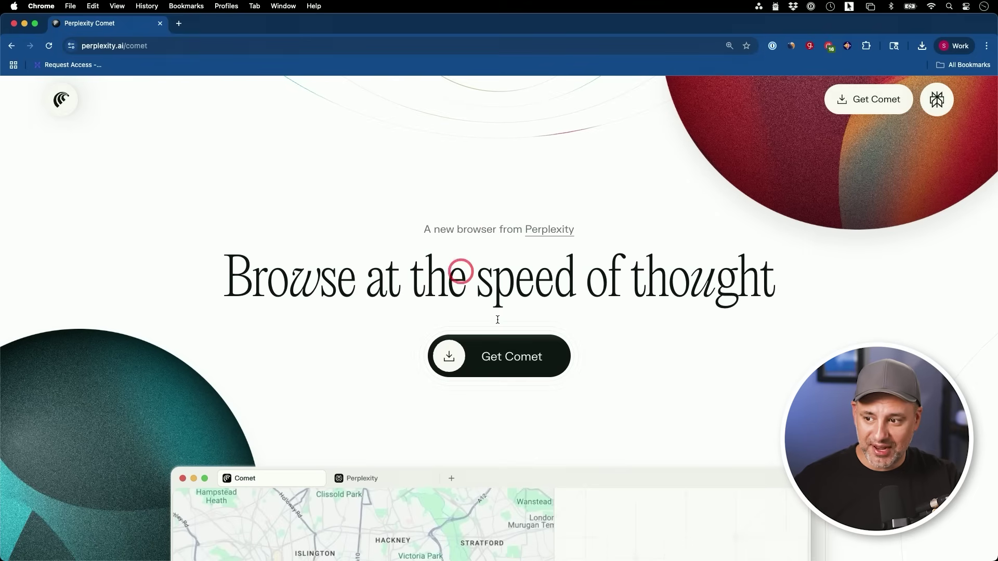
Scroll through the perplexity.ai/comet product page
scroll(656, 365, down, 2)
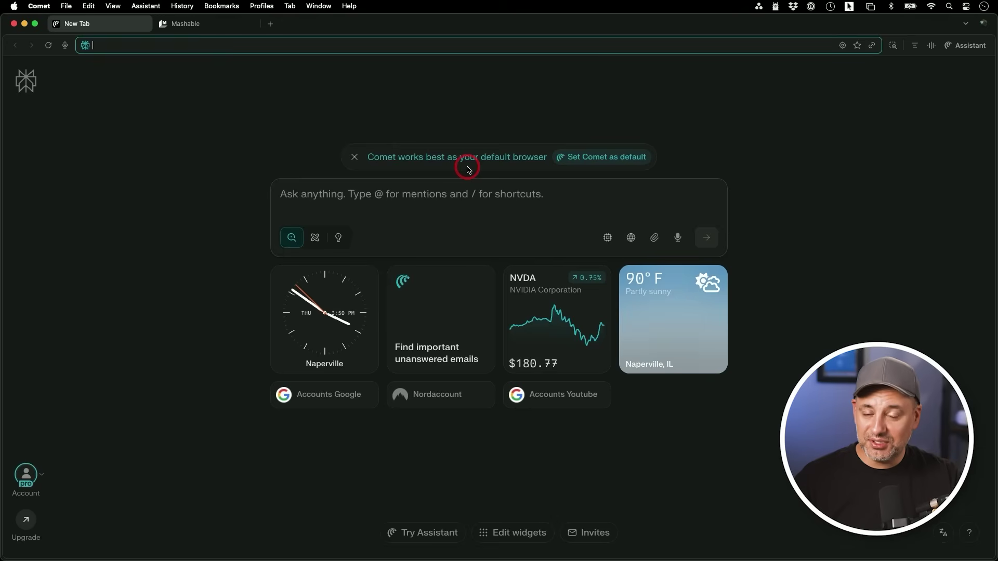
Browse the ask box suggestions and the list of available models
click(357, 197)
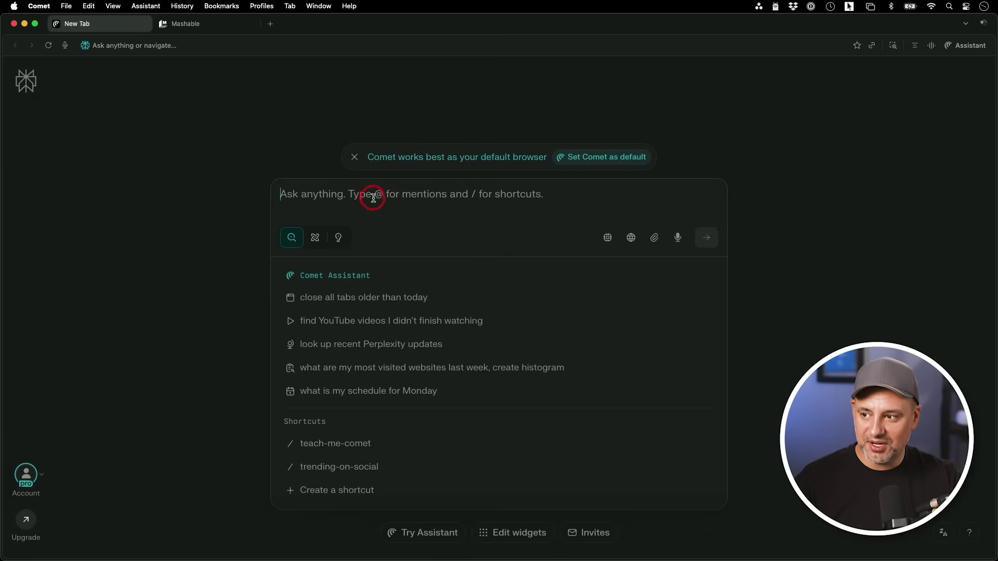
mouse_move(313, 239)
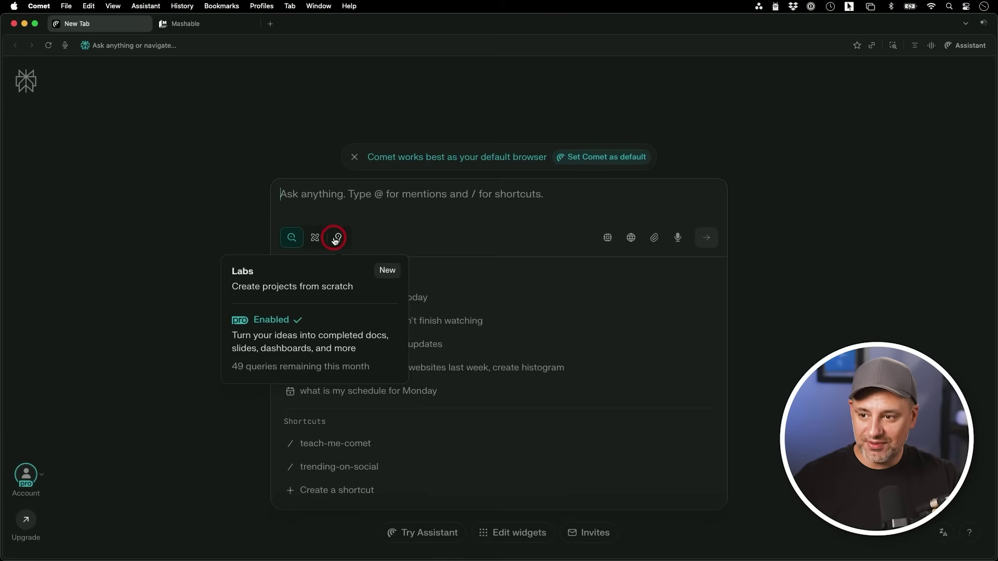
click(607, 238)
click(495, 223)
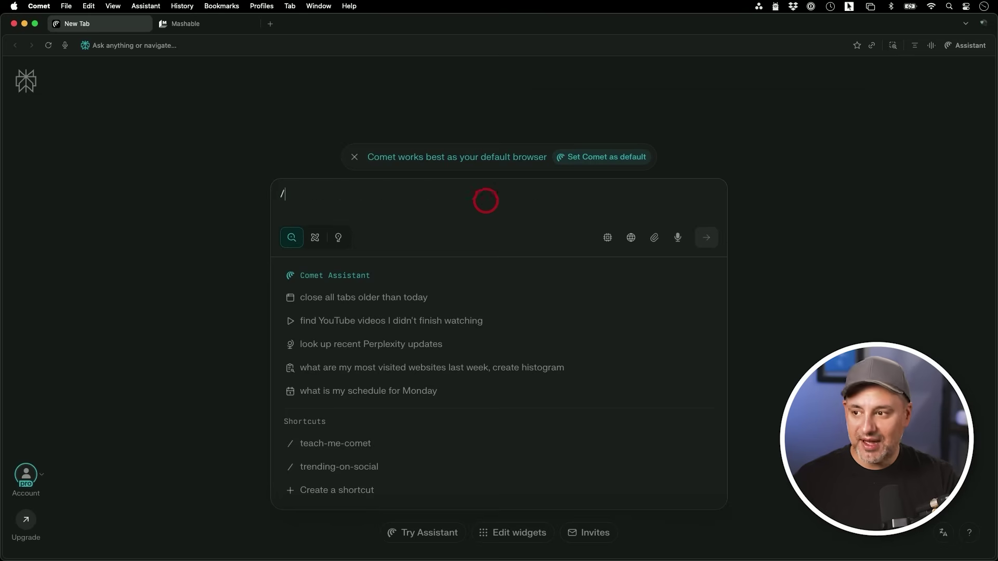
Run the /teach-me-comet shortcut, then return to the new tab page
text(/)
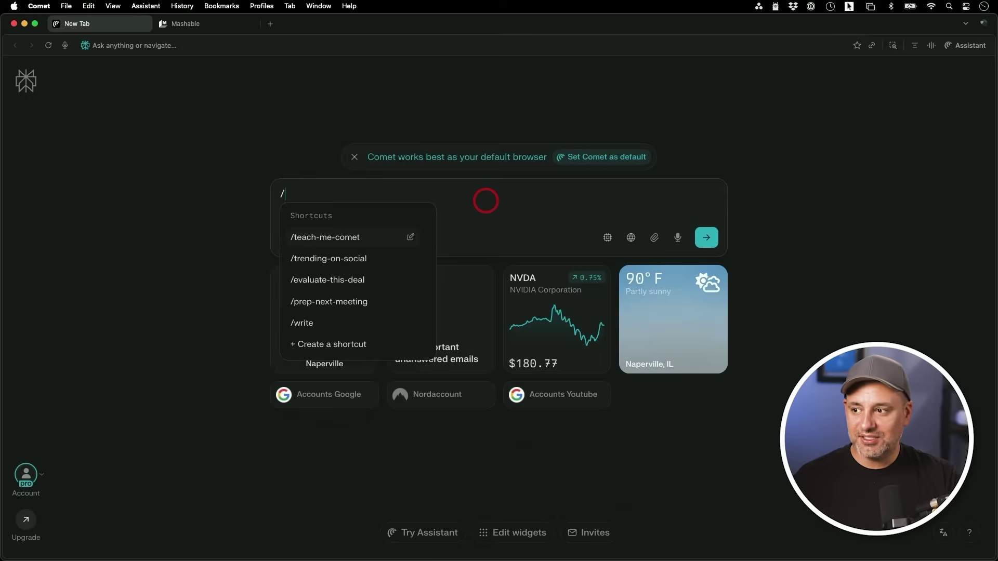
click(327, 240)
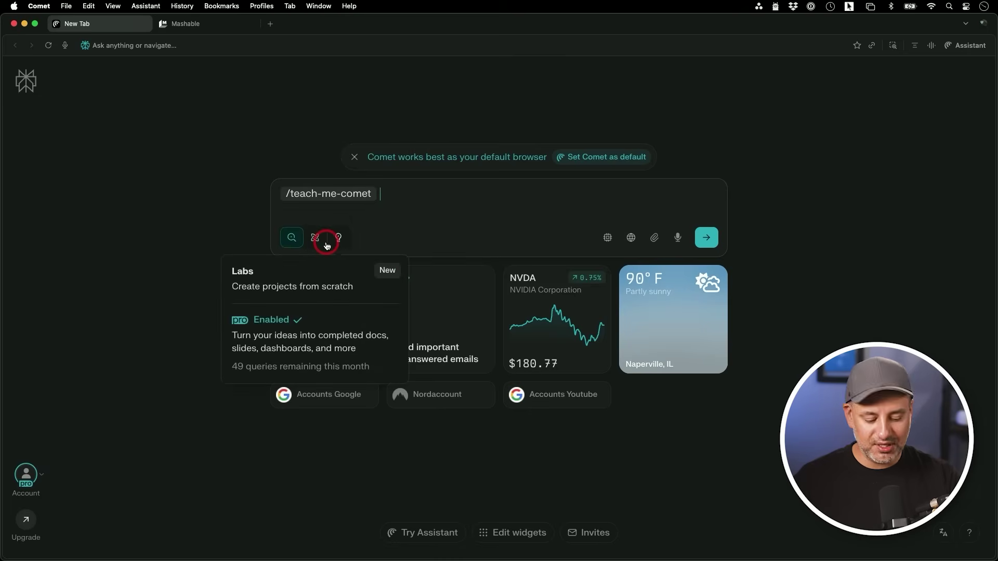
key(Return)
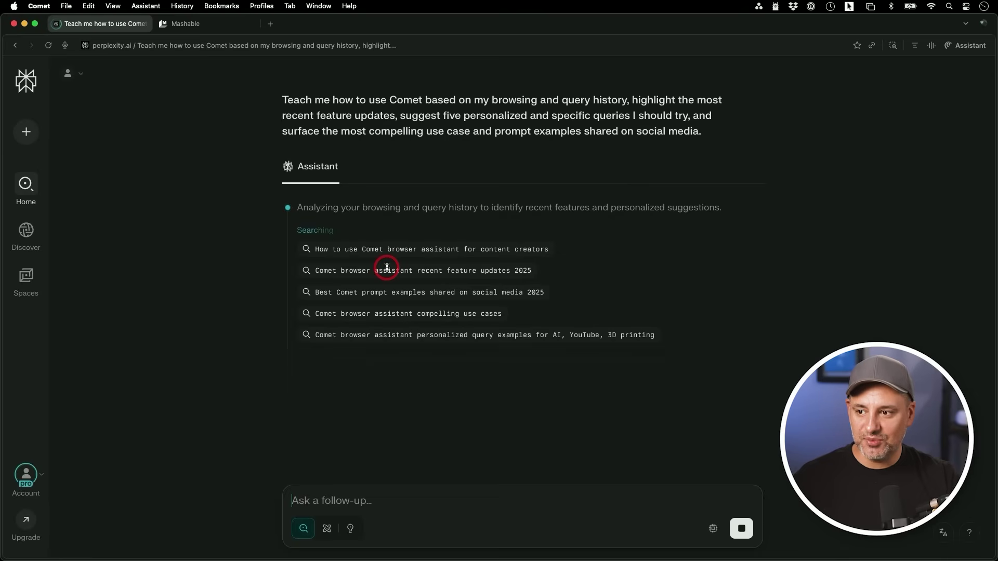
click(19, 46)
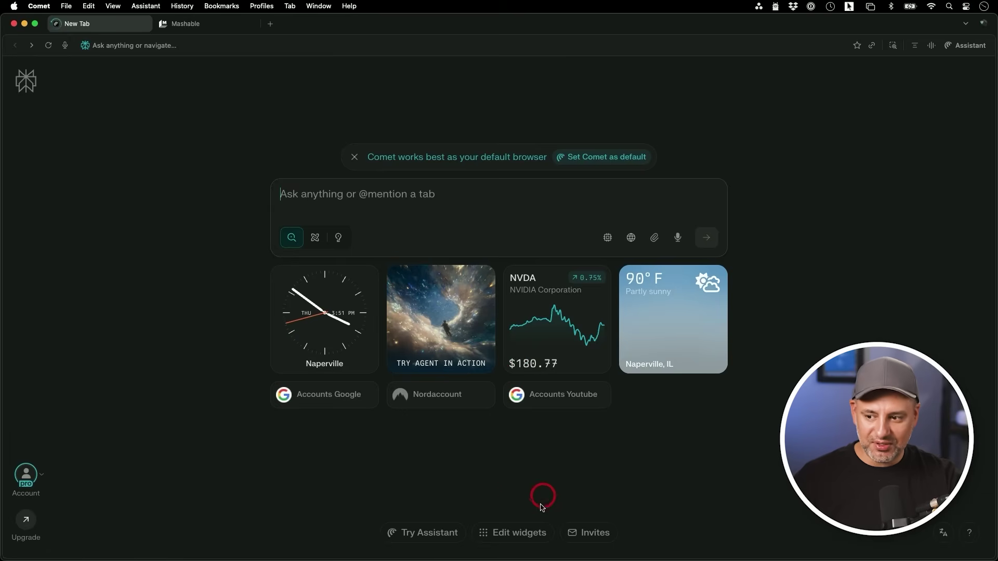
click(516, 531)
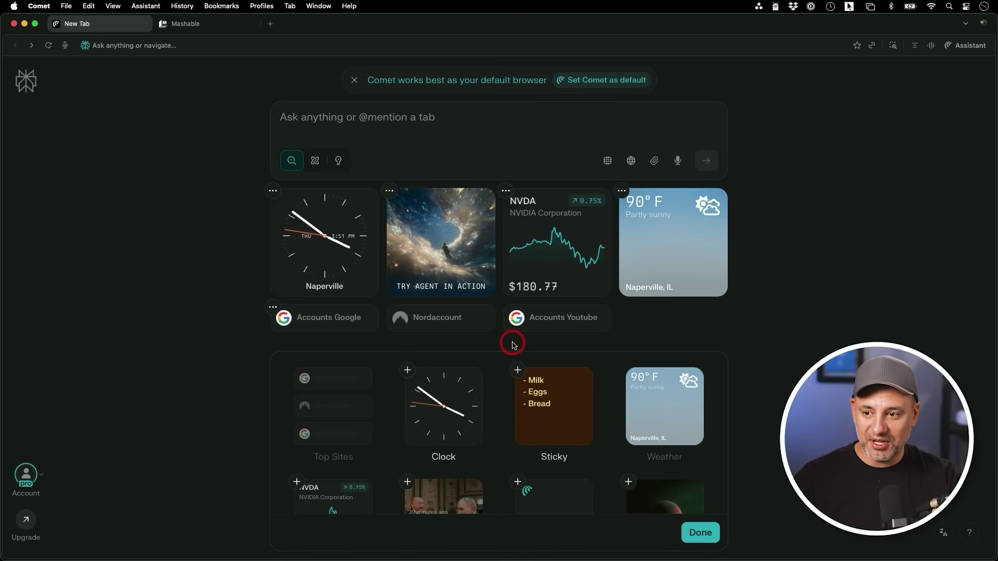
click(698, 532)
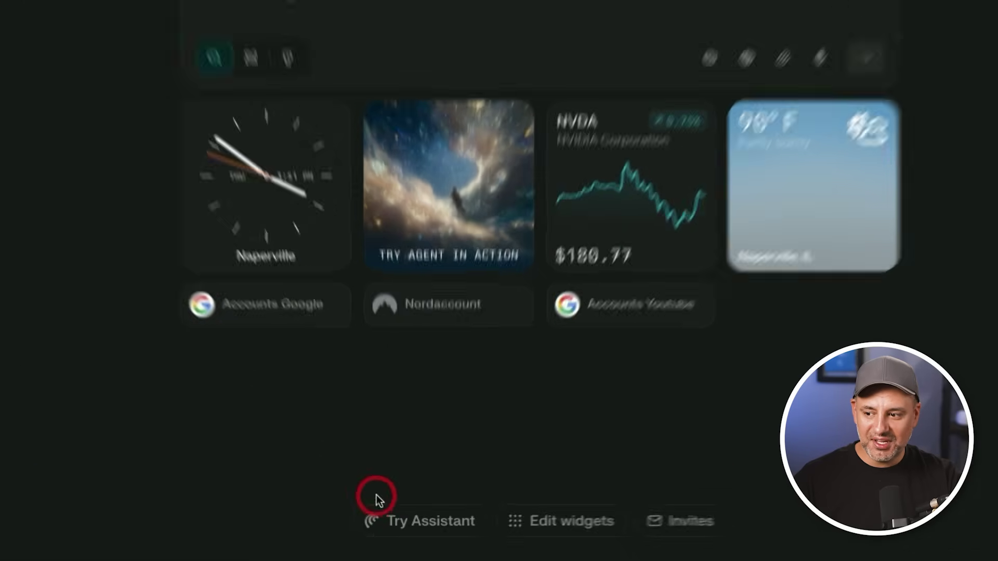
click(449, 516)
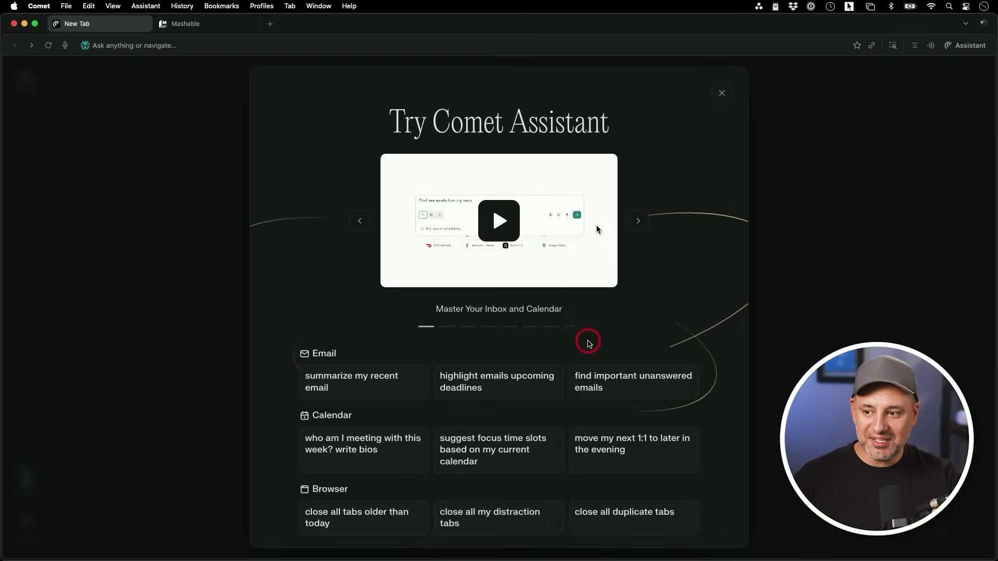
scroll(590, 344, down, 3)
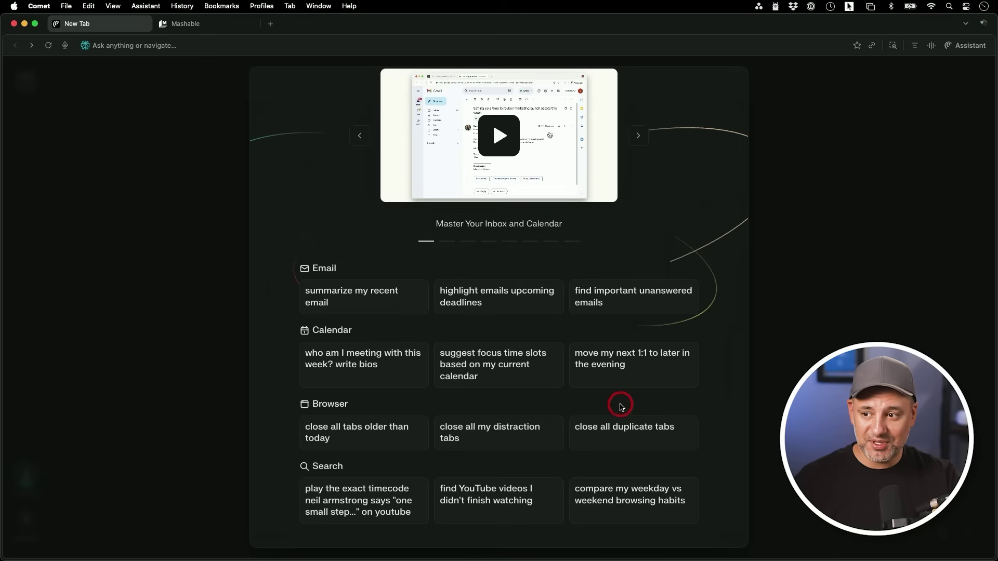
click(881, 198)
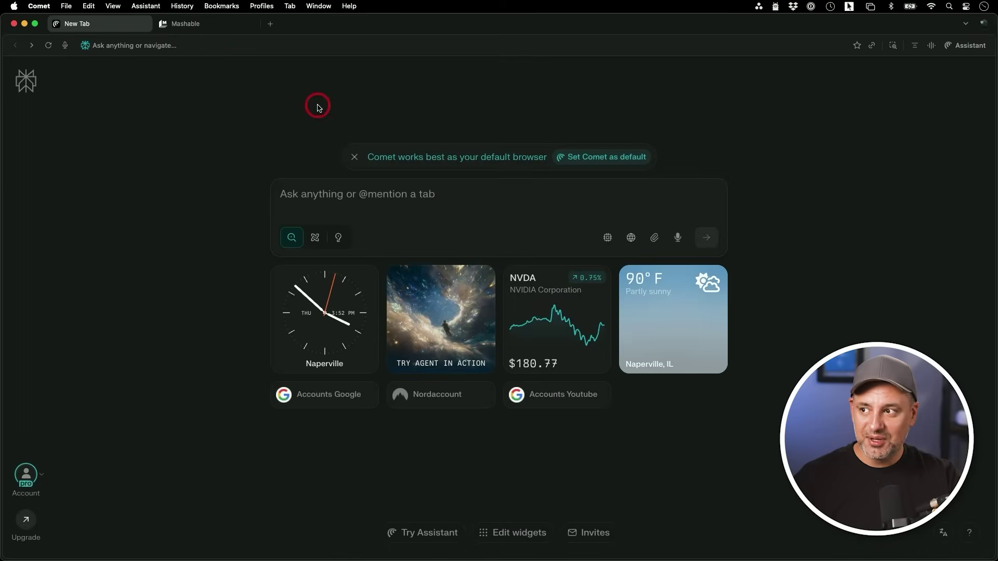
On the Mashable tab, ask the Assistant to 'recap this in one paragraph'
click(206, 24)
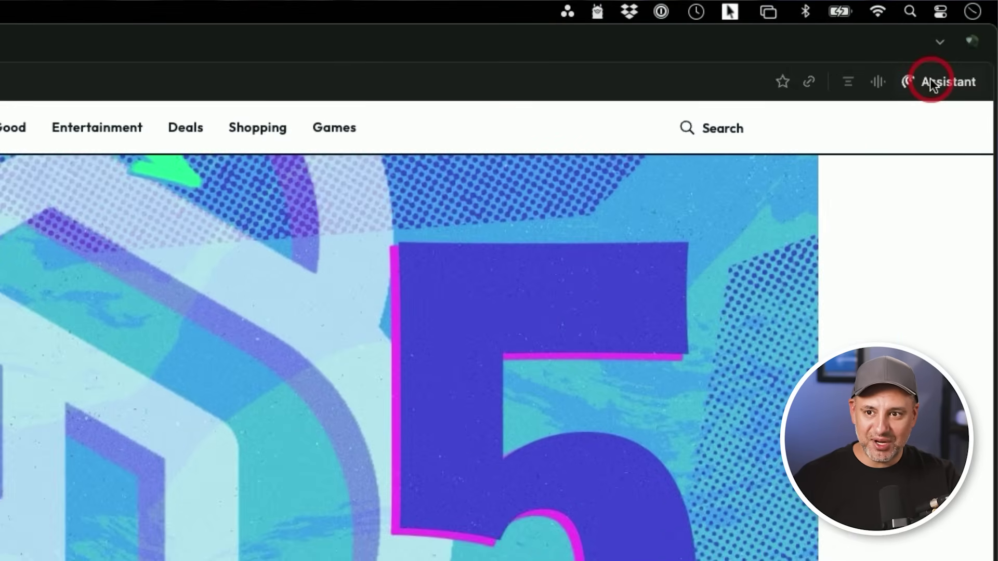
click(930, 79)
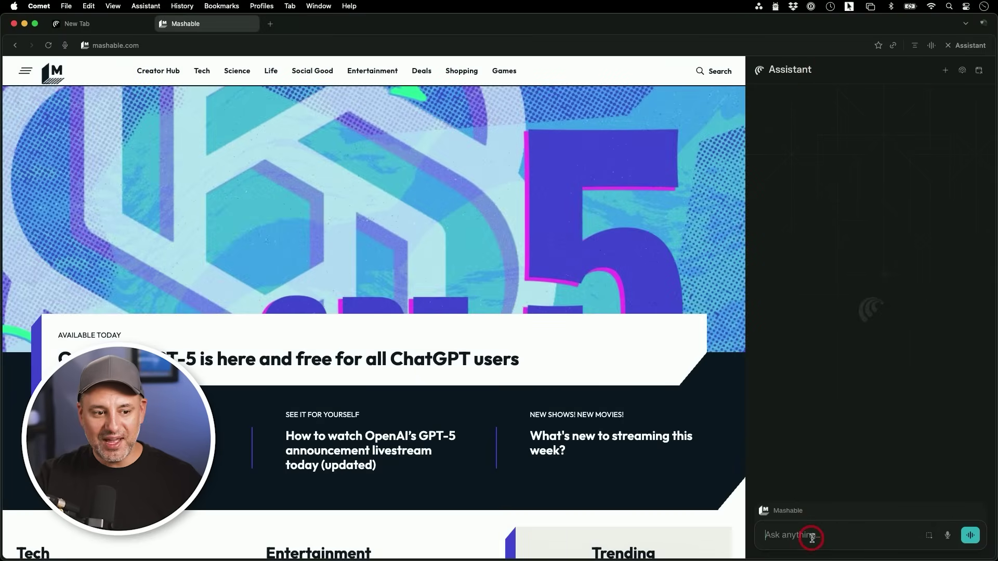
text(recap this on)
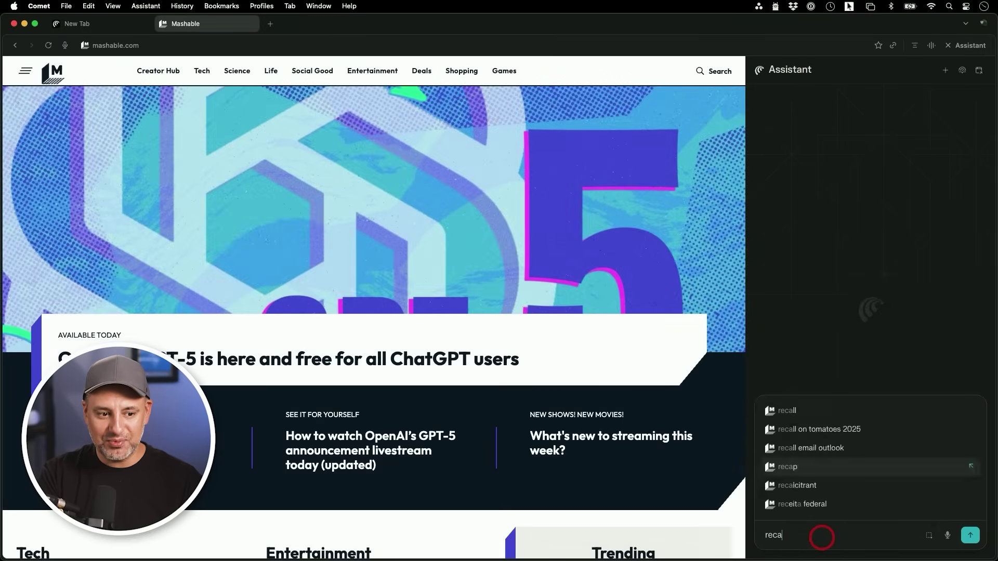
key(BackSpace)
key(BackSpace)
text(in one parag)
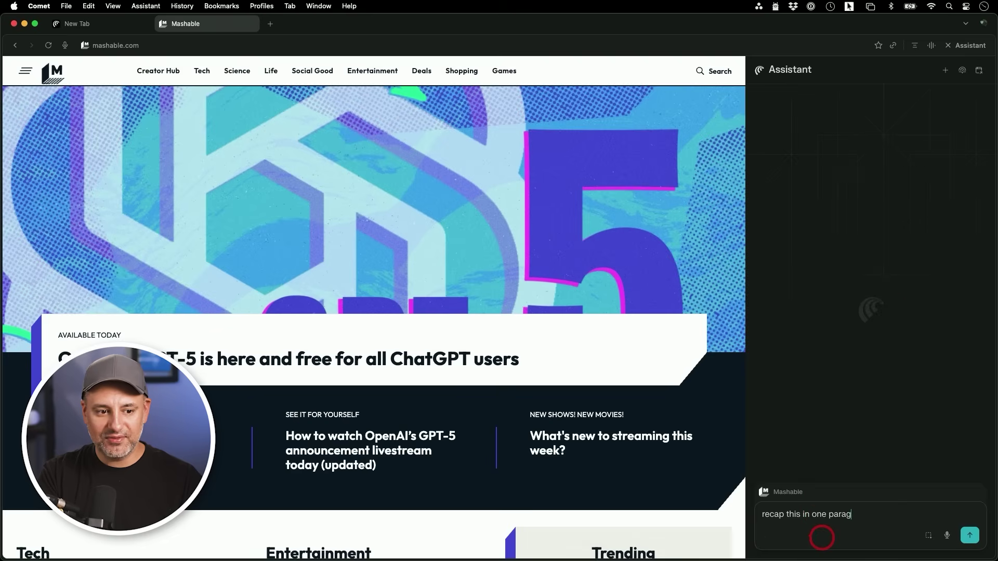
text(raph)
key(Return)
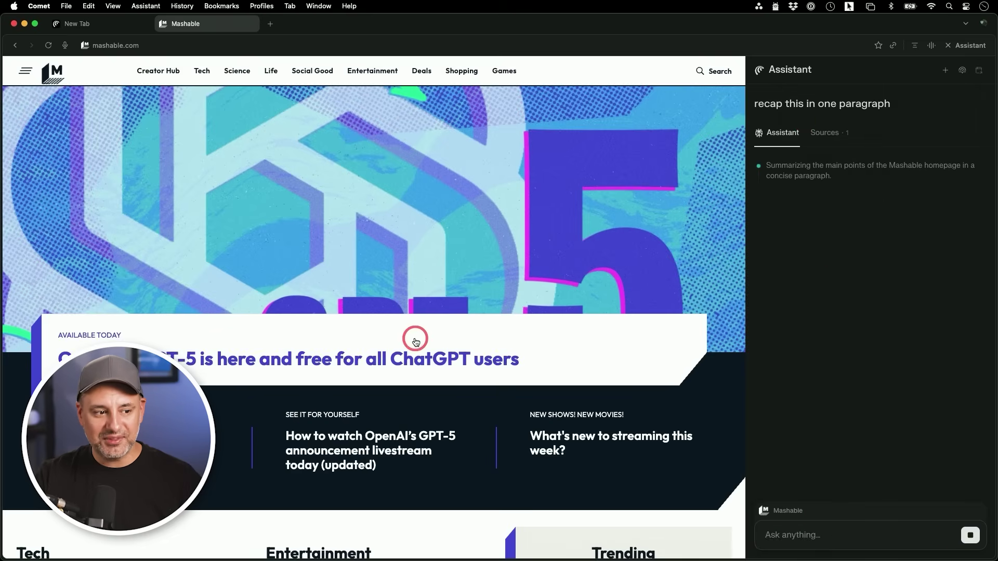
Review the recap paragraph and its single Mashable source
scroll(414, 338, down, 10)
scroll(574, 307, down, 8)
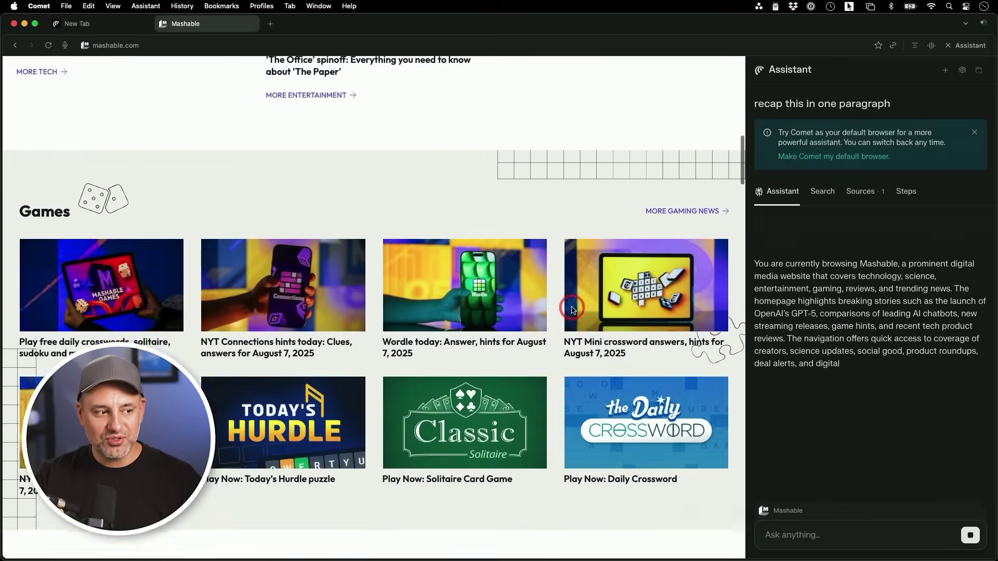
scroll(523, 308, up, 3)
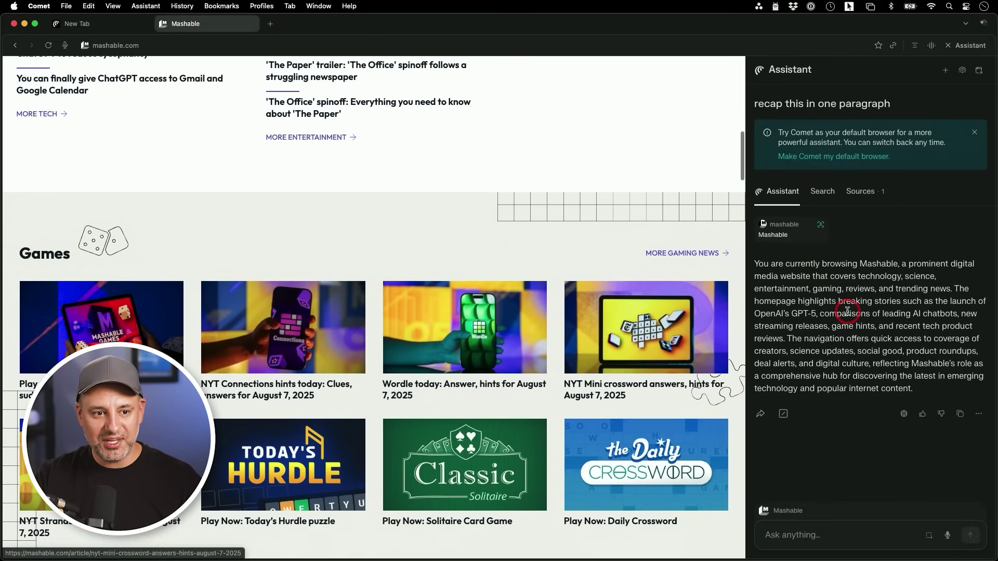
click(868, 203)
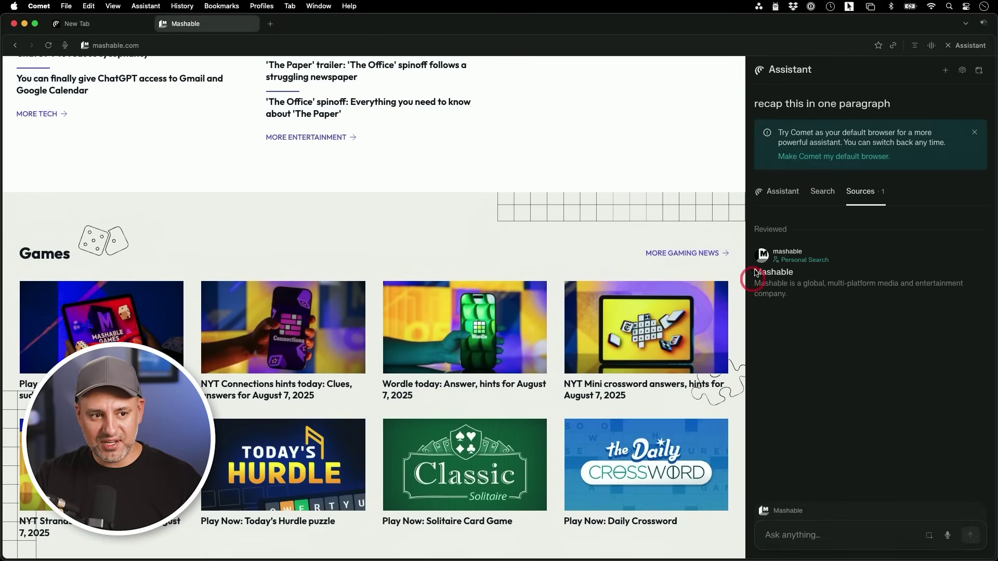
scroll(626, 255, up, 15)
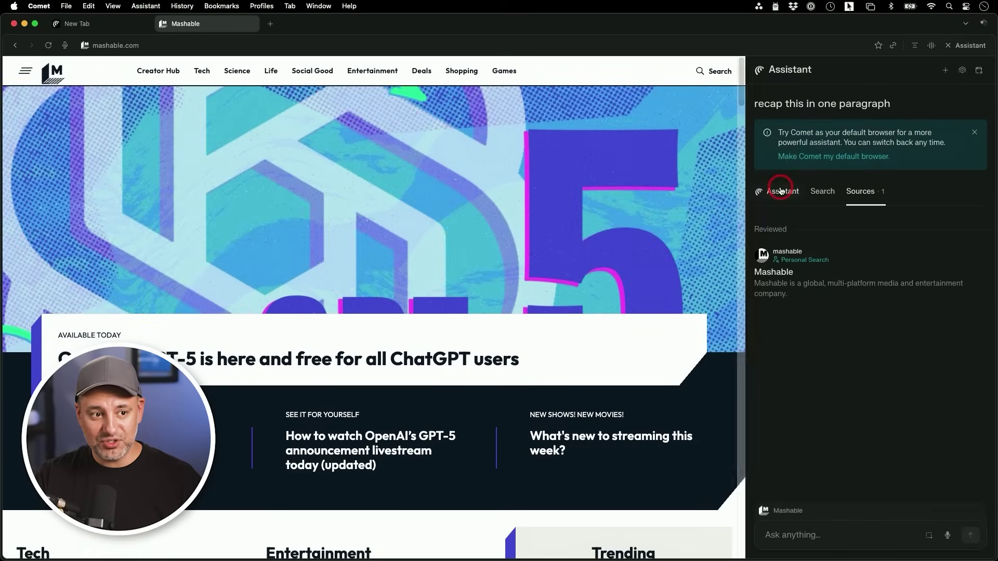
click(781, 191)
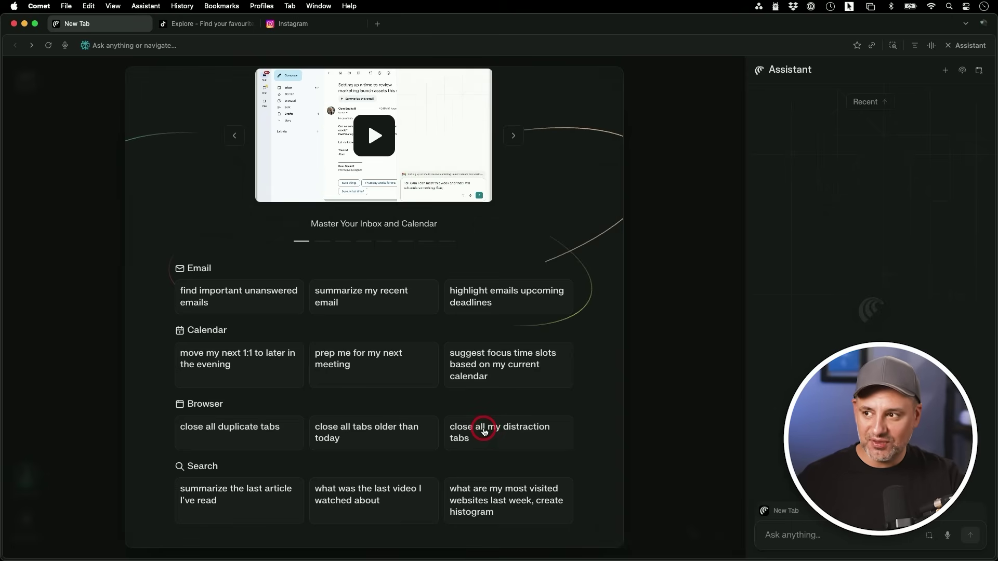
Pick the Assistant's 'close all my distraction tabs' suggestion
click(483, 431)
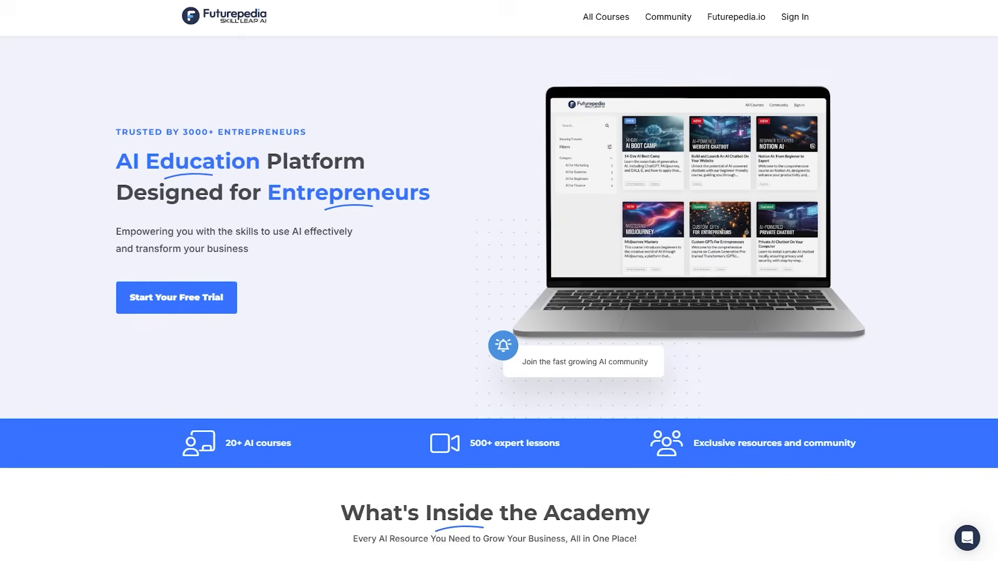
scroll(499, 281, down, 1)
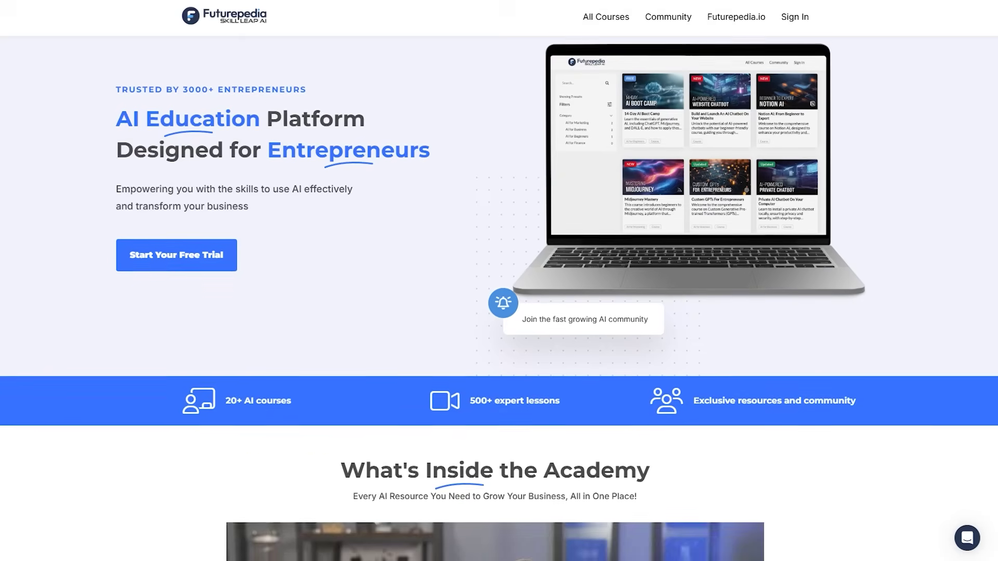
scroll(499, 280, down, 1)
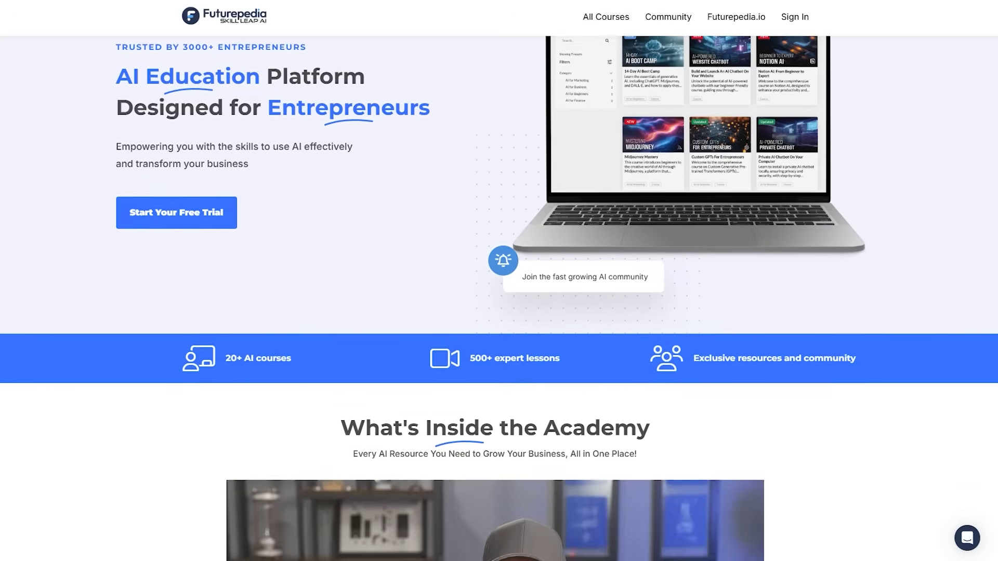
scroll(499, 281, down, 1)
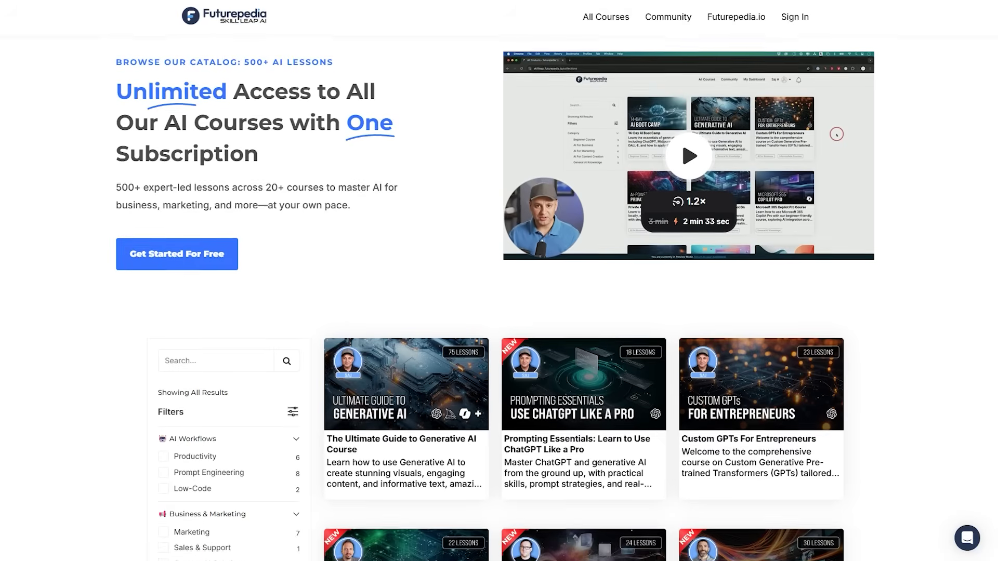
scroll(499, 281, down, 2)
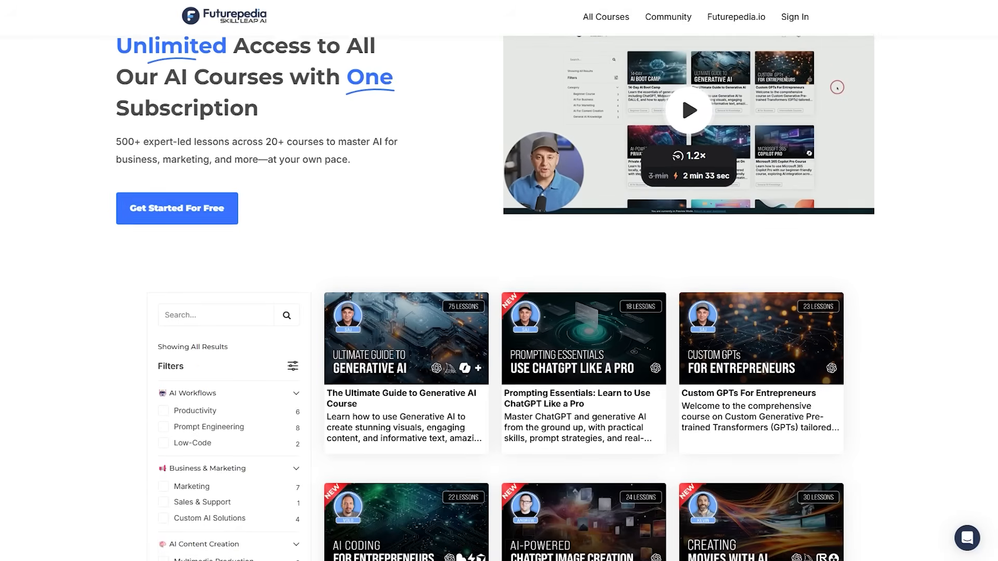
scroll(499, 280, down, 2)
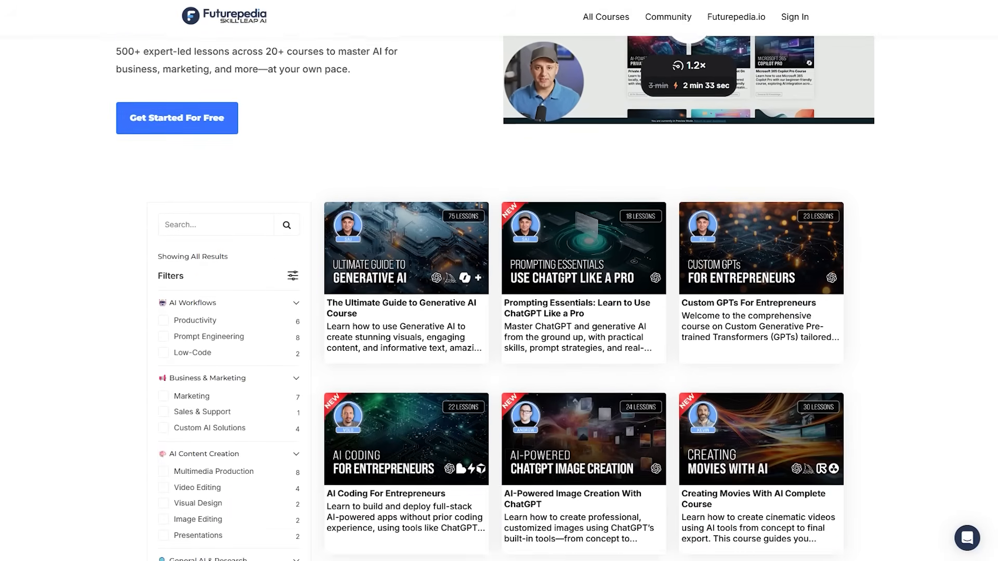
scroll(498, 280, down, 2)
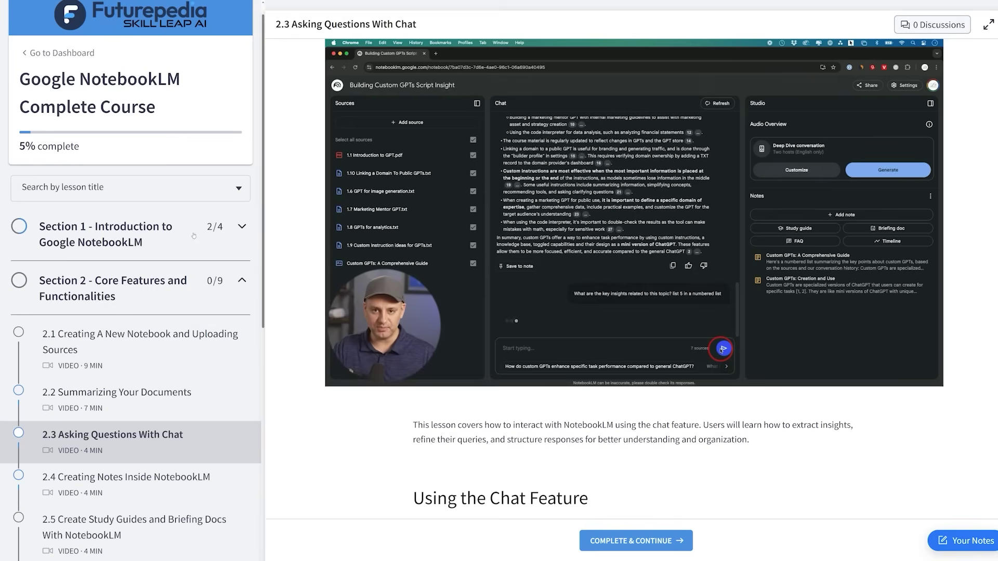
scroll(130, 280, down, 3)
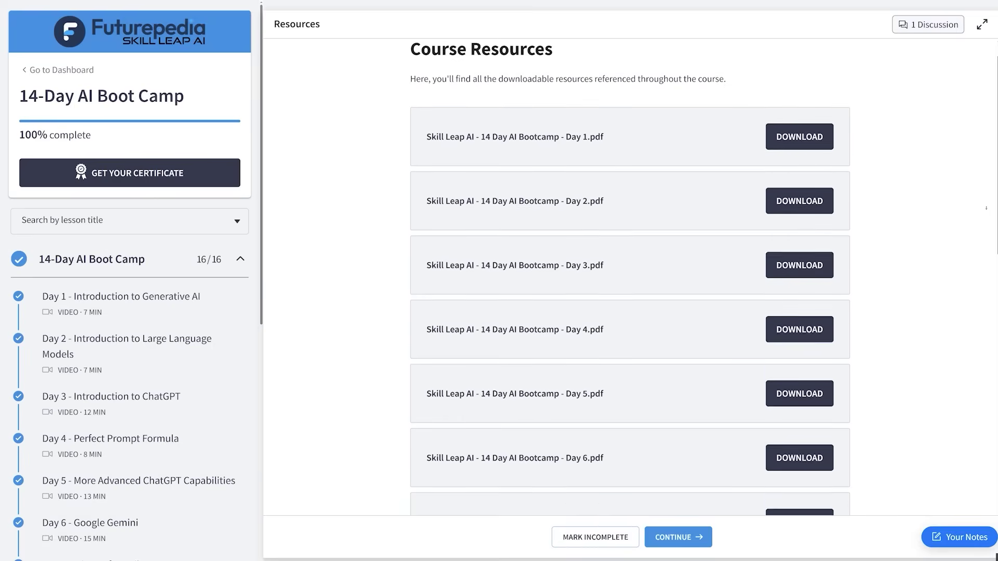
scroll(629, 280, down, 2)
scroll(629, 280, down, 1)
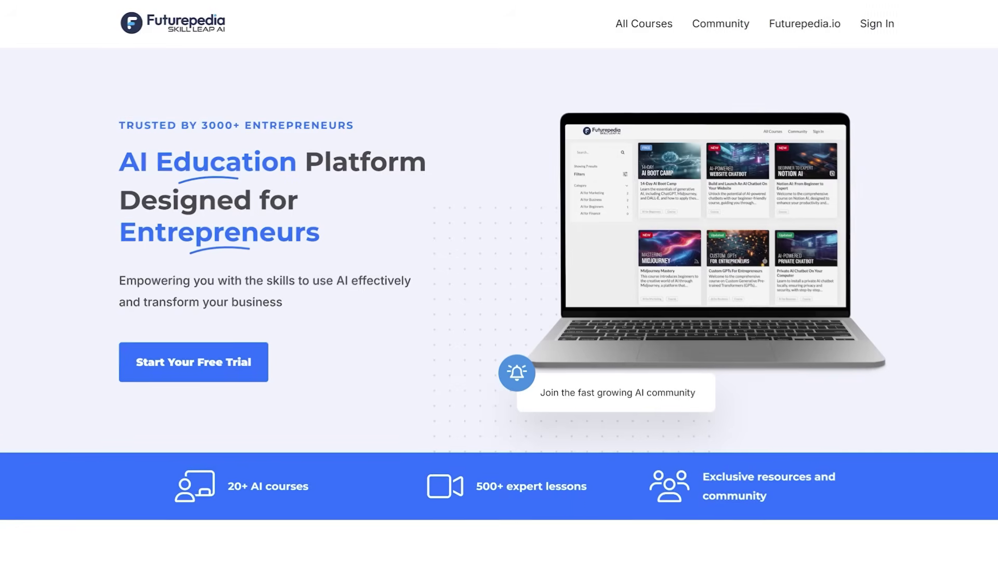